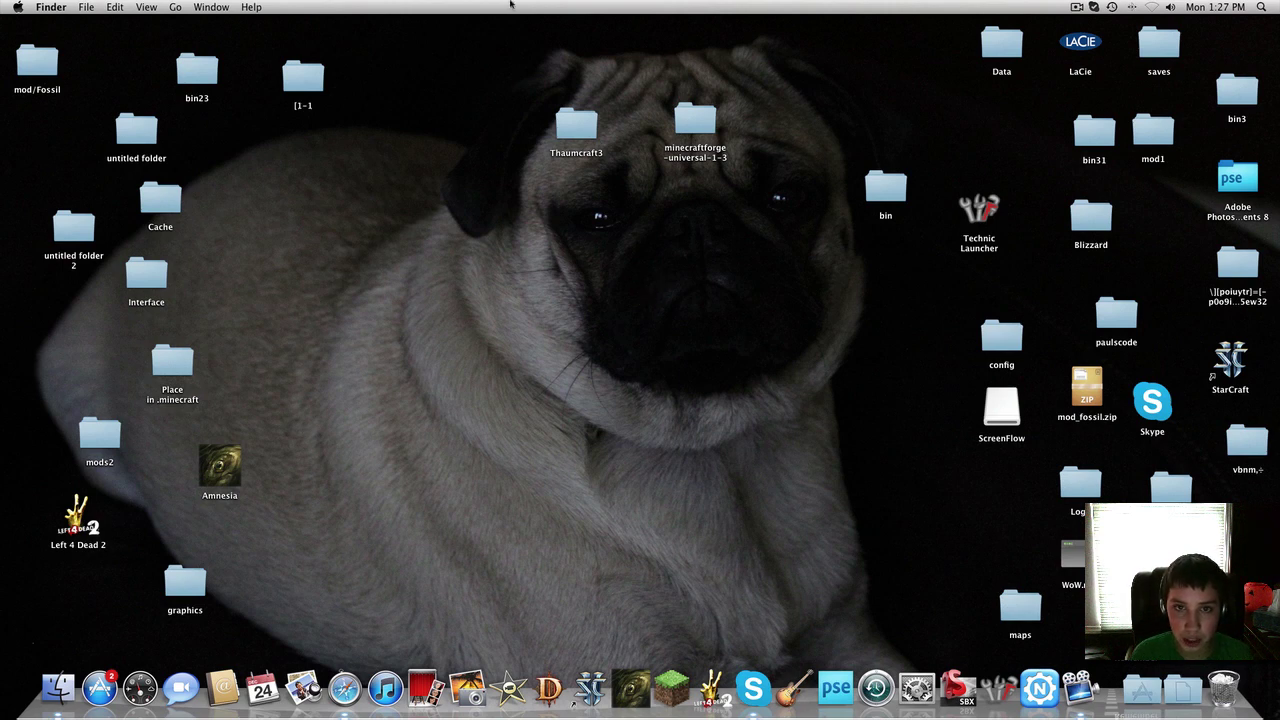
left_click_drag(490, 25, 857, 47)
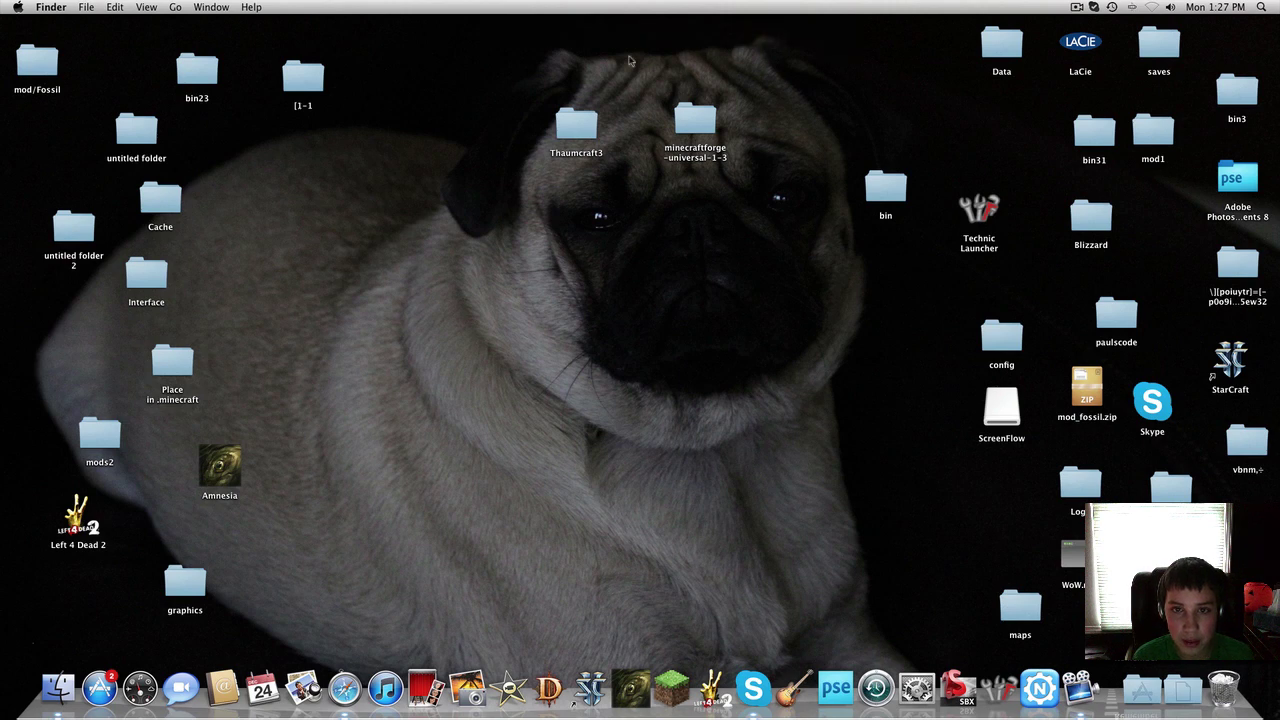
left_click_drag(514, 18, 883, 39)
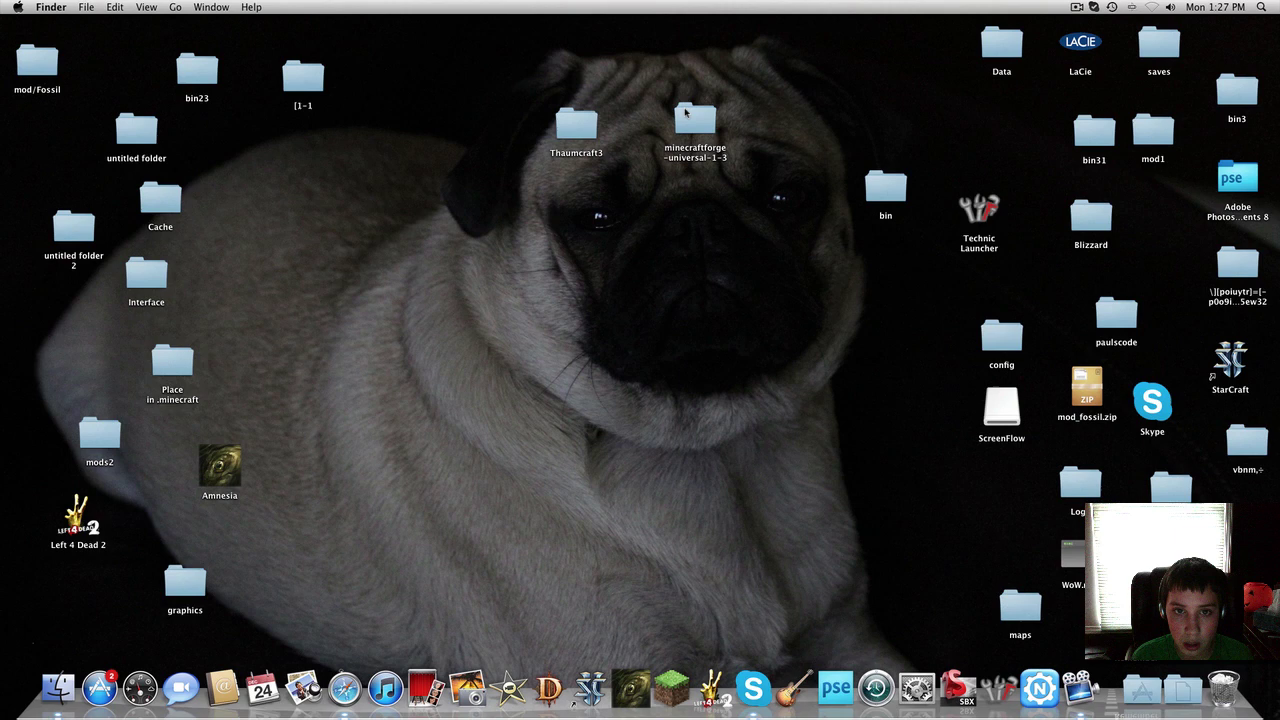
left_click(578, 128)
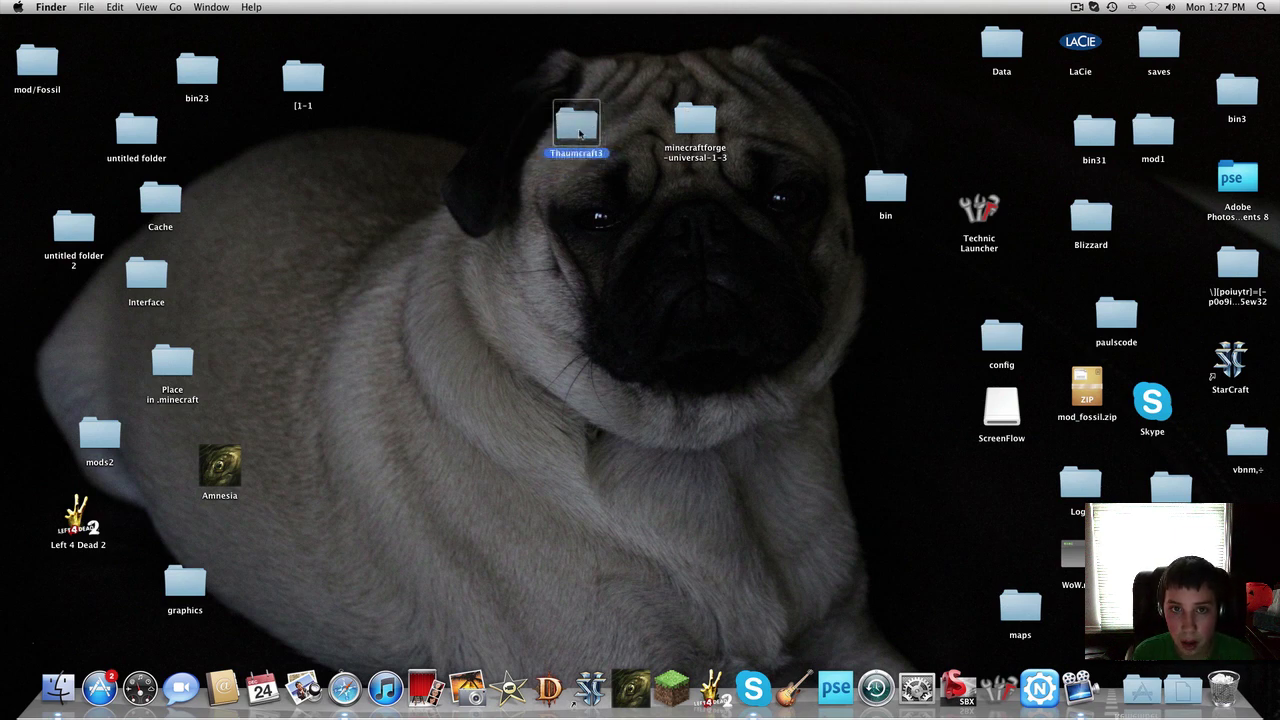
left_click_drag(579, 133, 580, 128)
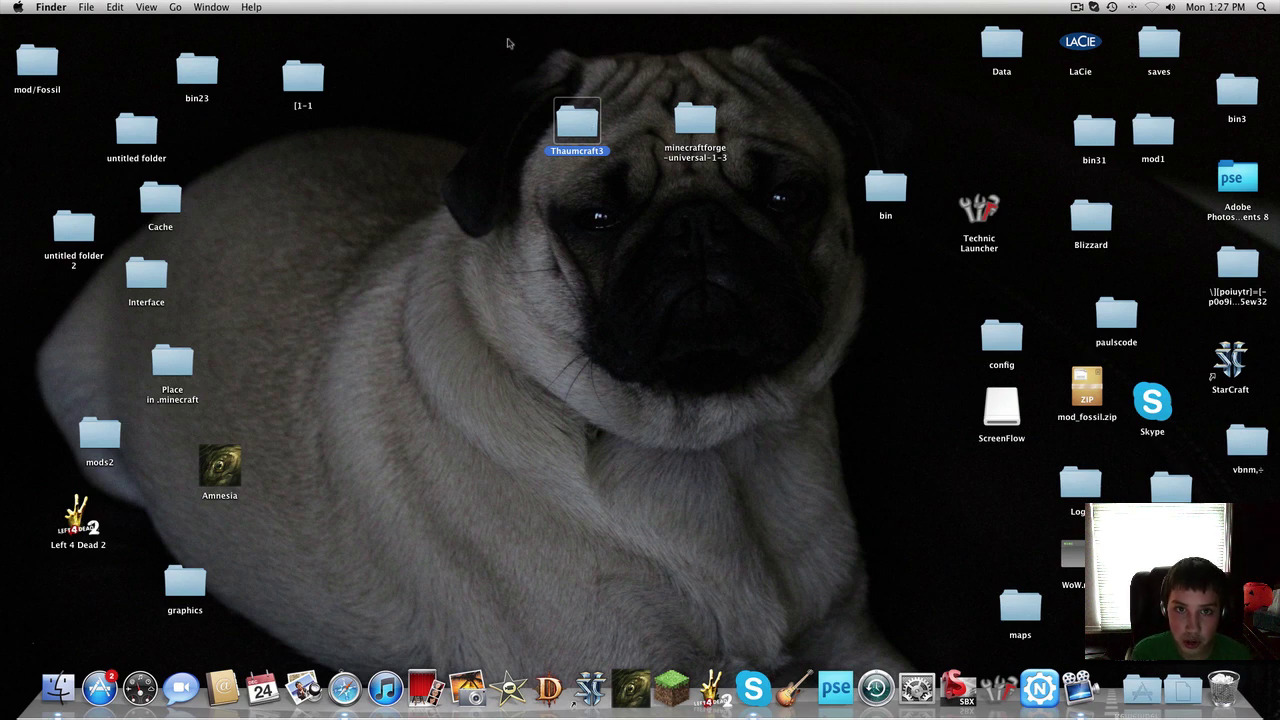
left_click_drag(508, 40, 790, 110)
left_click(790, 109)
left_click(708, 133)
mouse_move(707, 133)
left_mouse_down()
mouse_move(734, 94)
mouse_move(628, 182)
mouse_move(698, 18)
mouse_move(726, 66)
mouse_move(696, 121)
left_mouse_up()
mouse_move(577, 123)
left_mouse_down()
mouse_move(595, 100)
mouse_move(600, 147)
mouse_move(588, 140)
left_mouse_up()
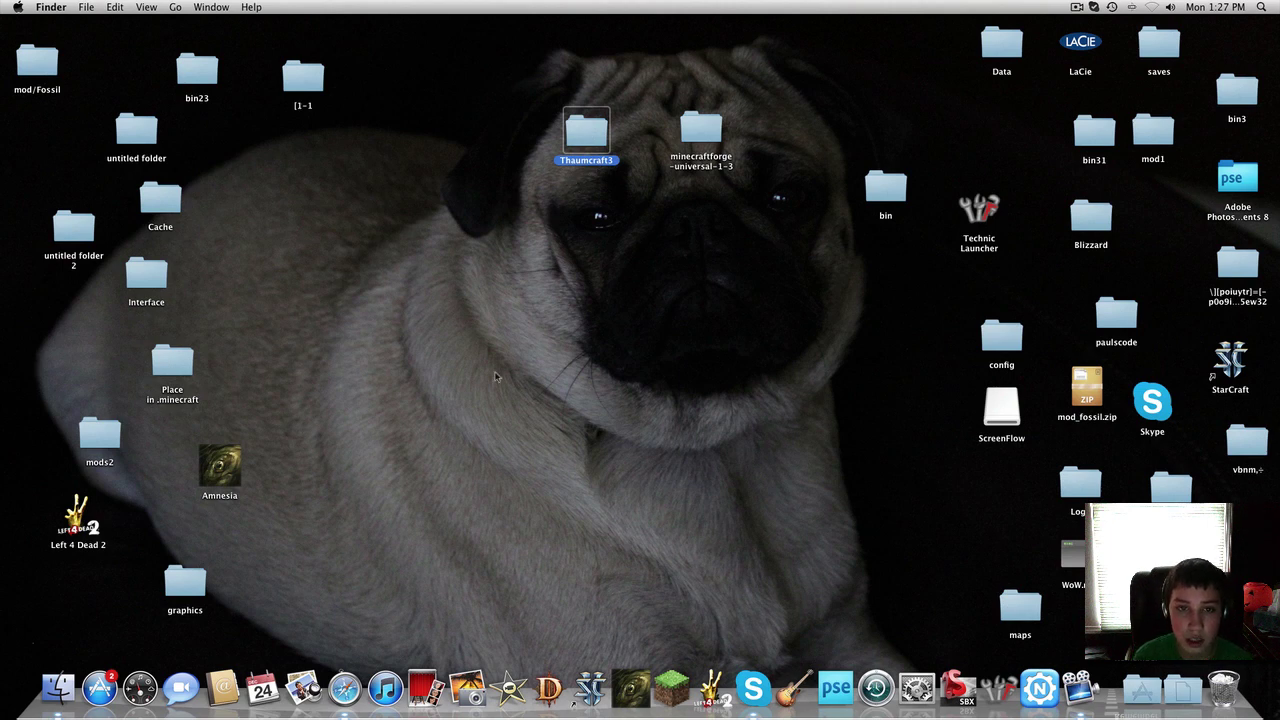
- Open a file browser window and go to the Library folder inside the home folder
left_click(58, 688)
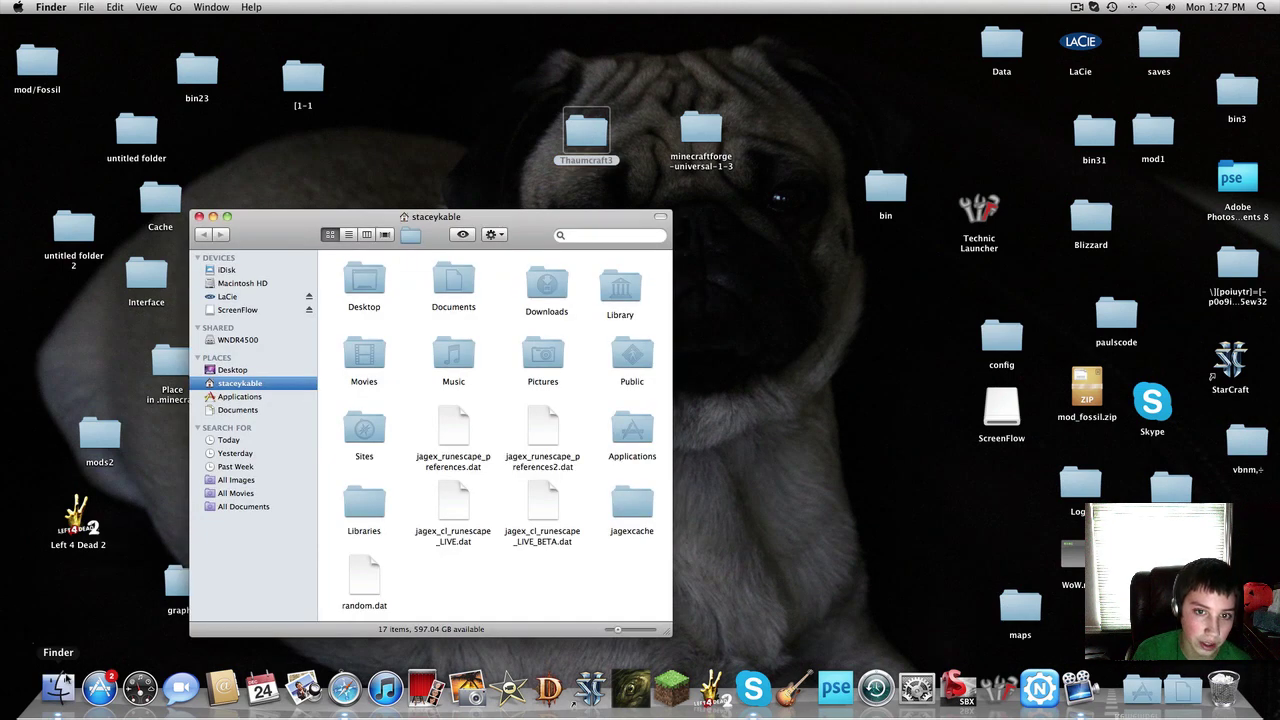
double_click(628, 287)
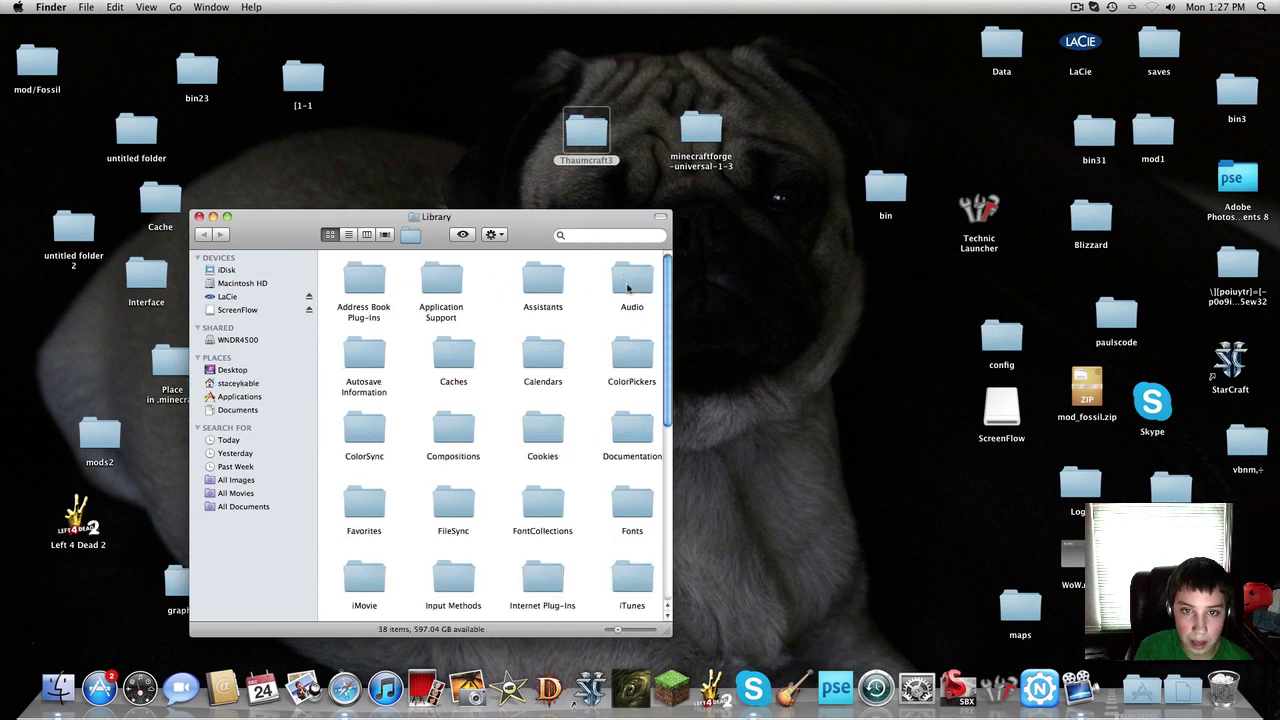
scroll(450, 400, "down", 3)
scroll(450, 400, "up", 3)
left_click(376, 272)
double_click(376, 272)
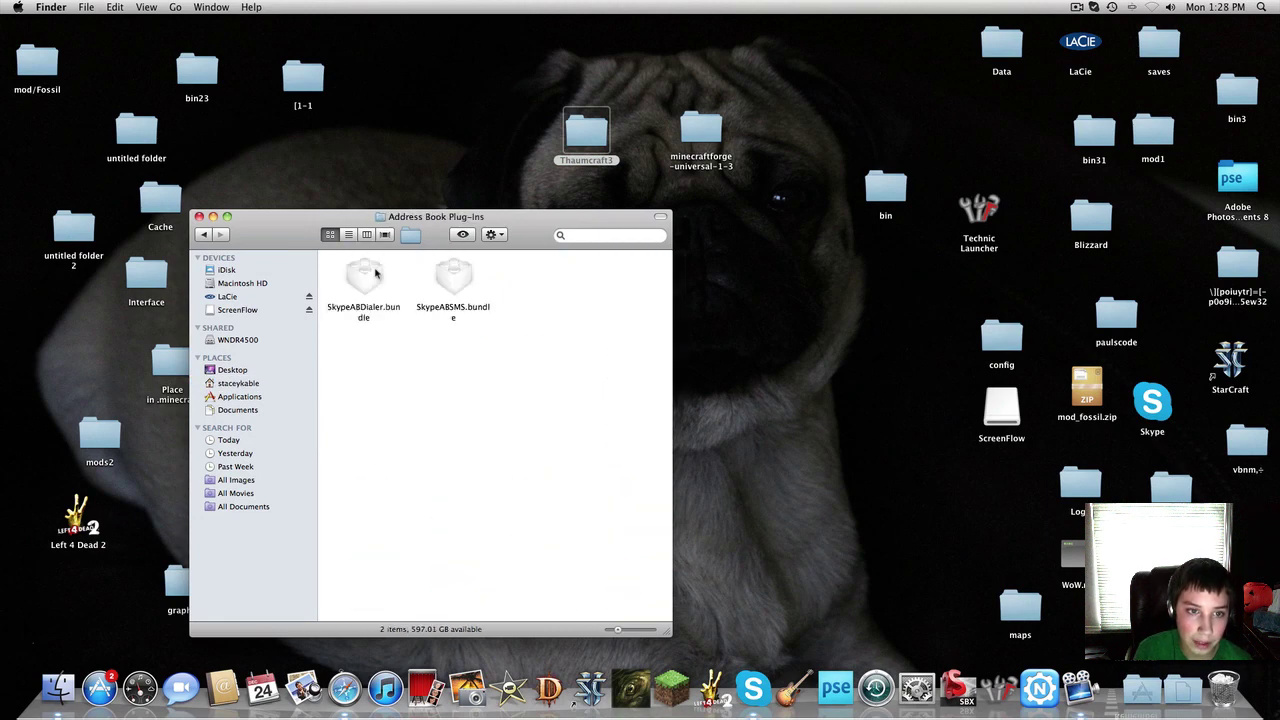
left_click(201, 234)
- Go into Application Support, open the minecraft folder and open its bin folder
double_click(455, 293)
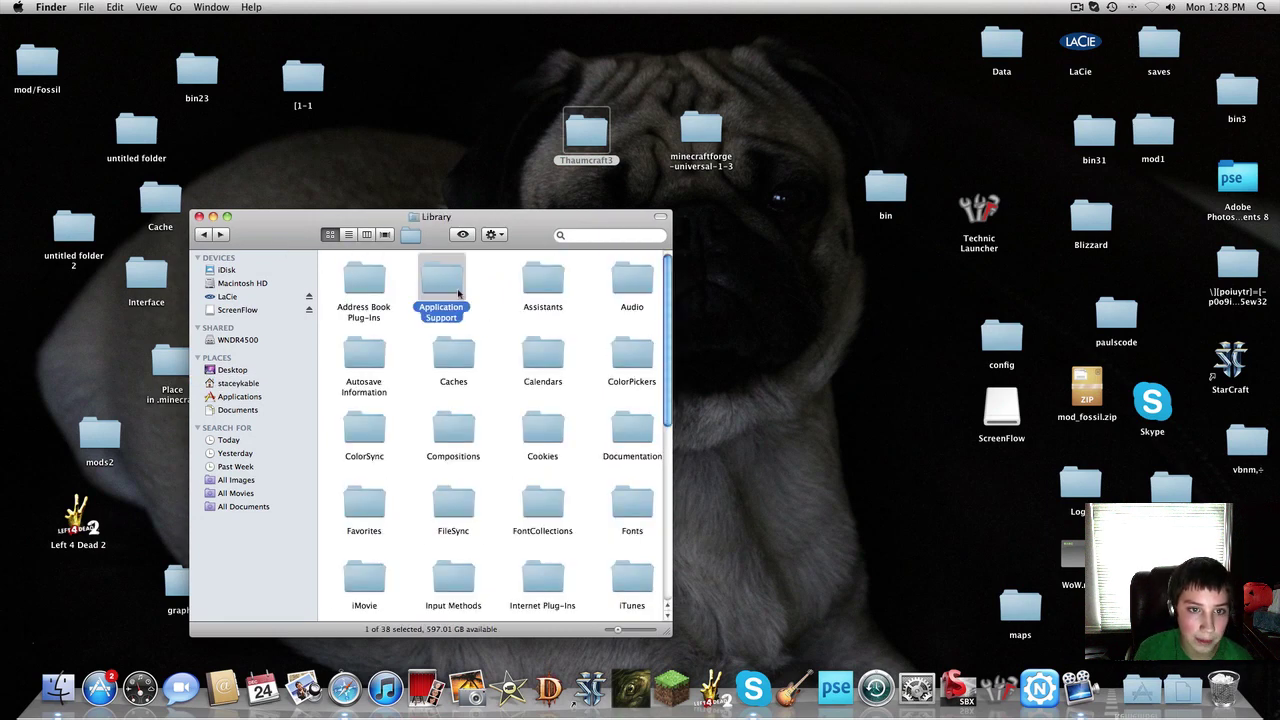
double_click(364, 282)
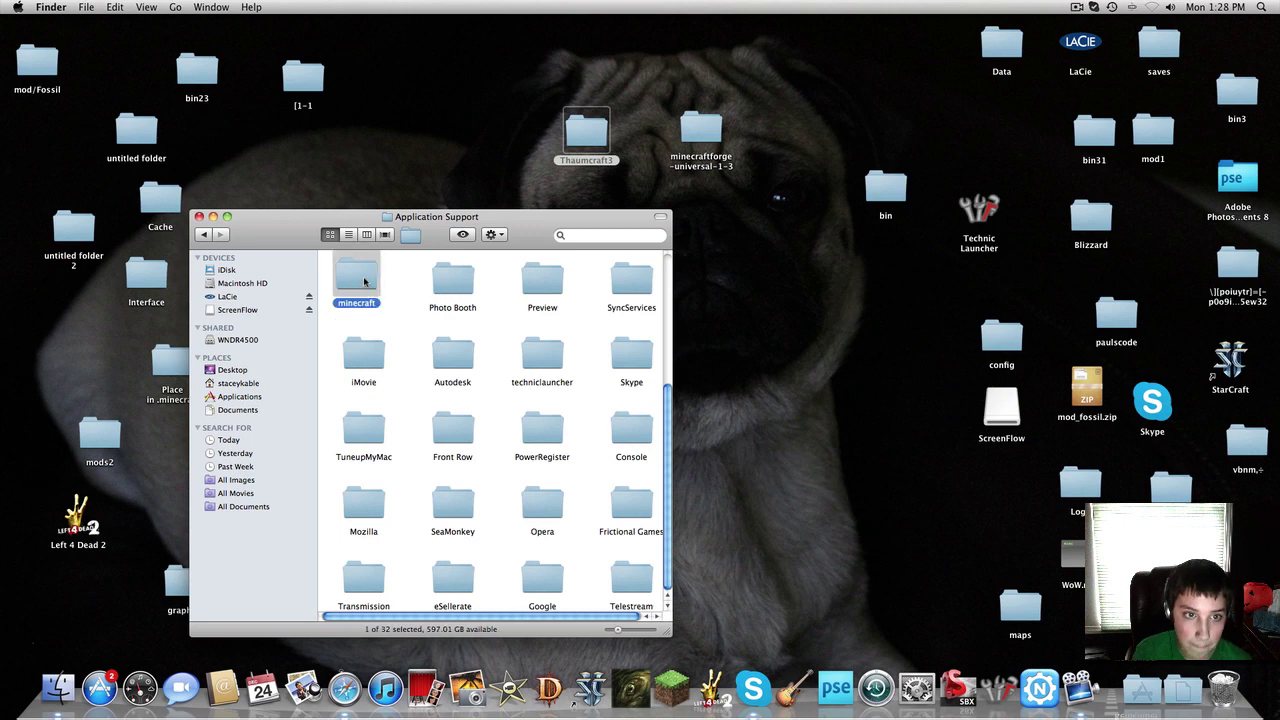
left_click_drag(363, 503, 366, 280)
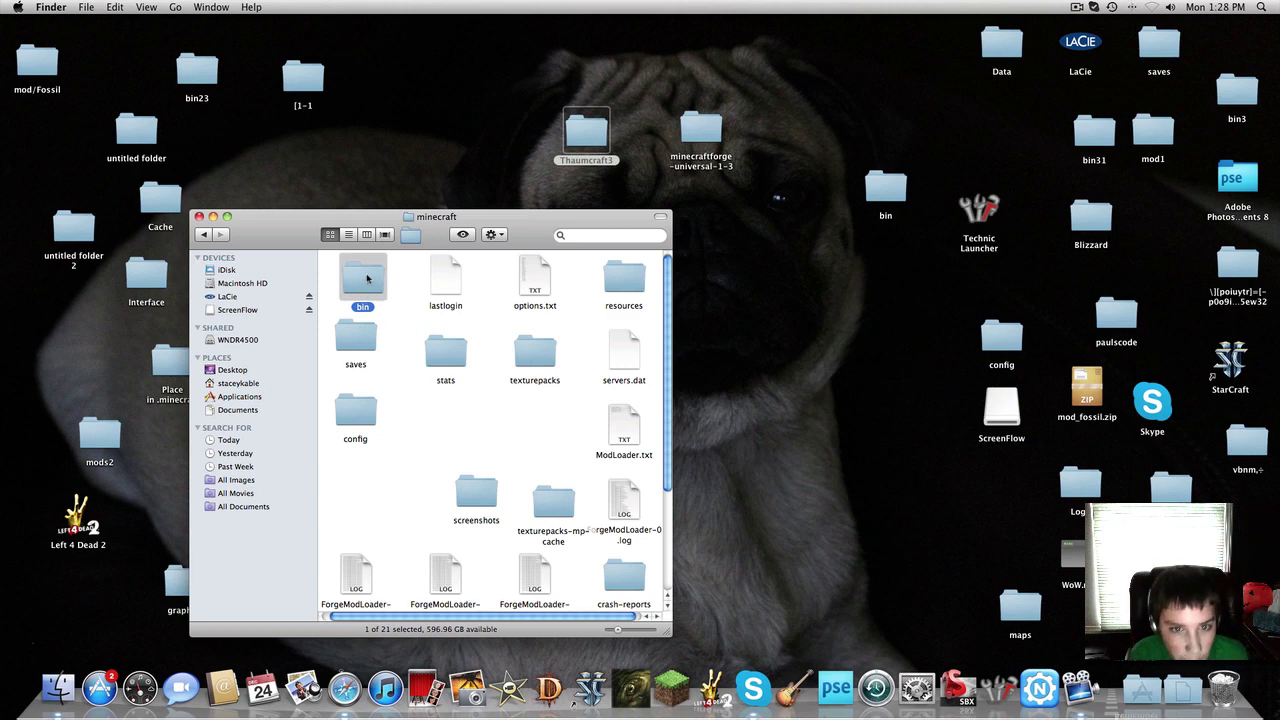
double_click(363, 280)
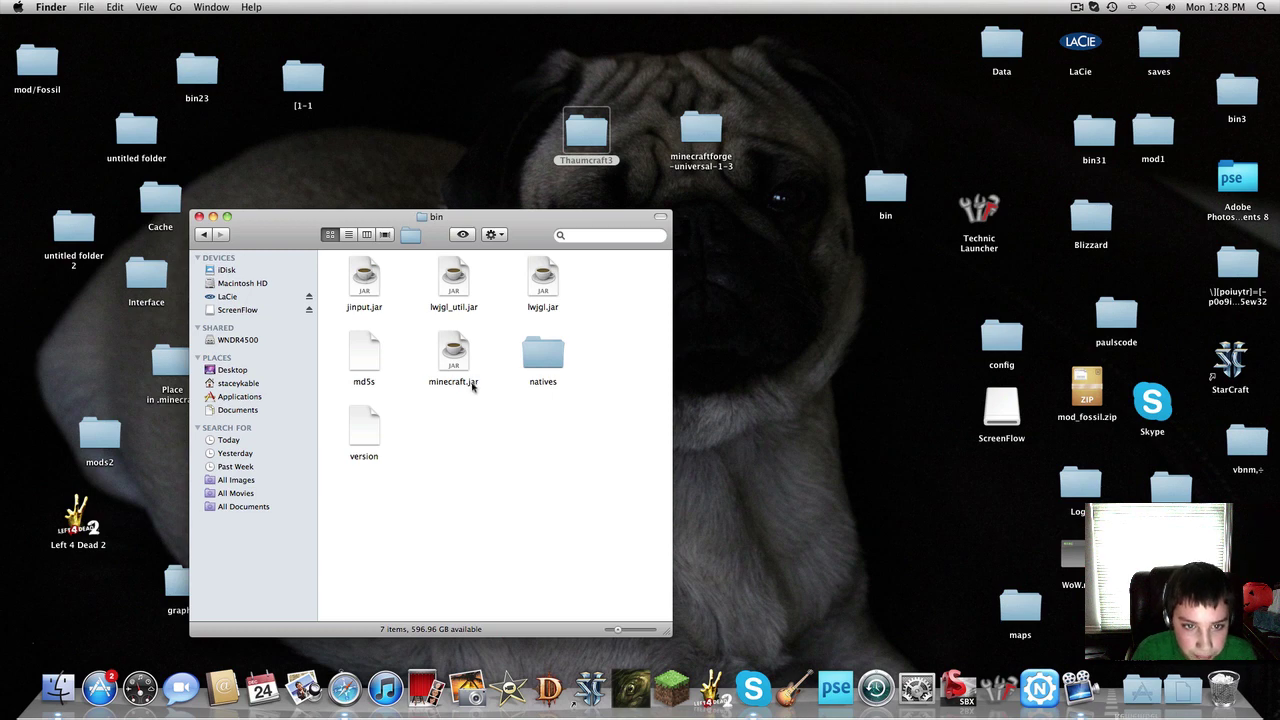
mouse_move(629, 304)
left_mouse_down()
mouse_move(277, 277)
mouse_move(432, 352)
mouse_move(620, 314)
left_mouse_up()
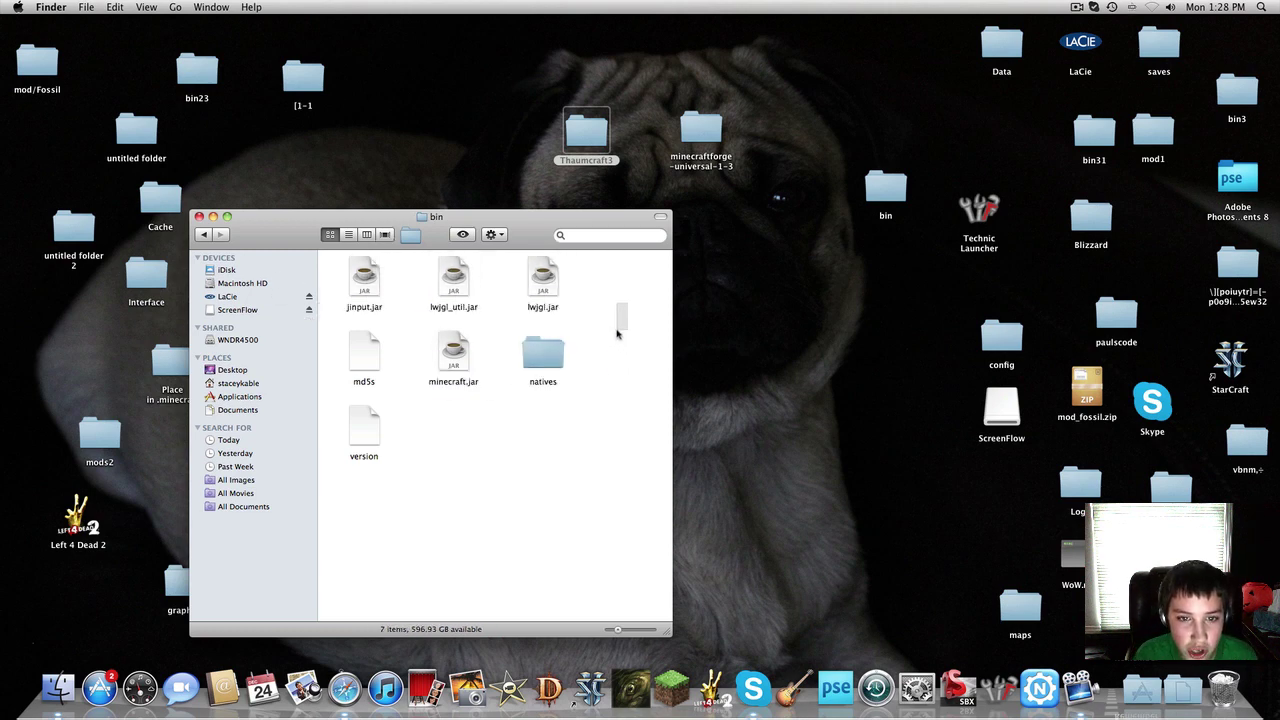
- Unpack minecraft.jar in the bin folder with Archive Utility and move the original jar file to the Trash
left_click(459, 352)
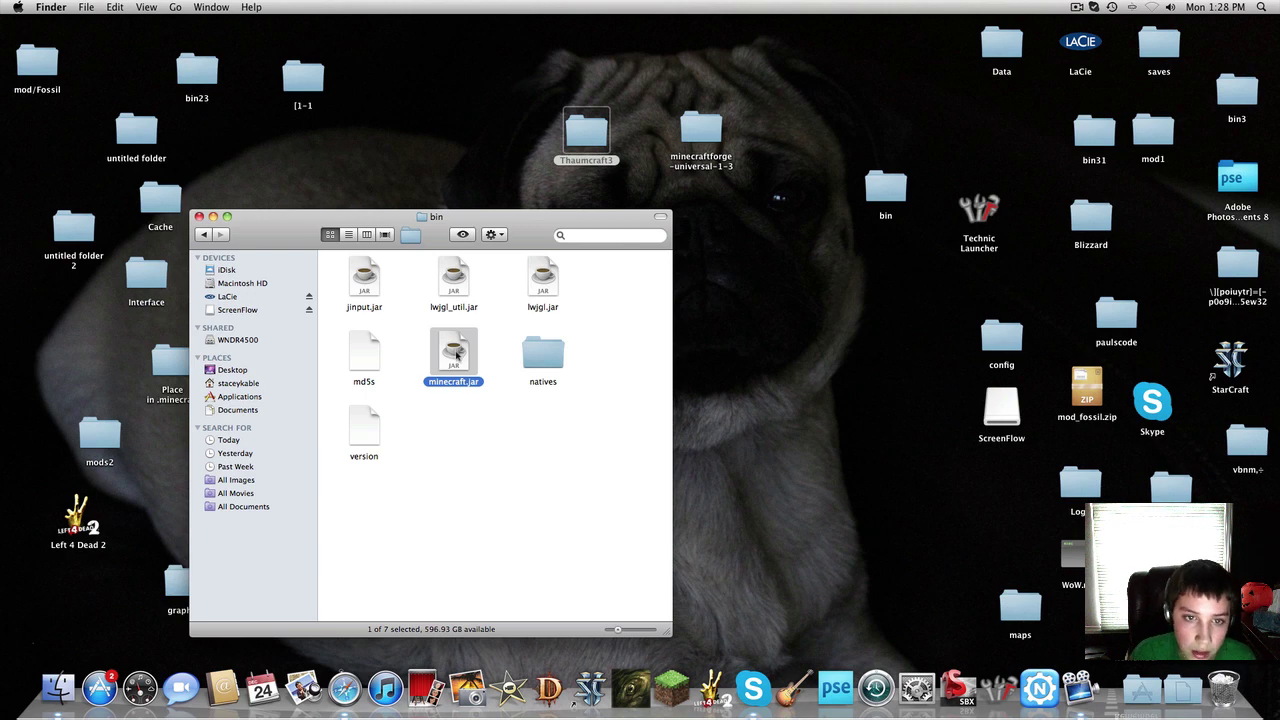
right_click(457, 352)
mouse_move(530, 371)
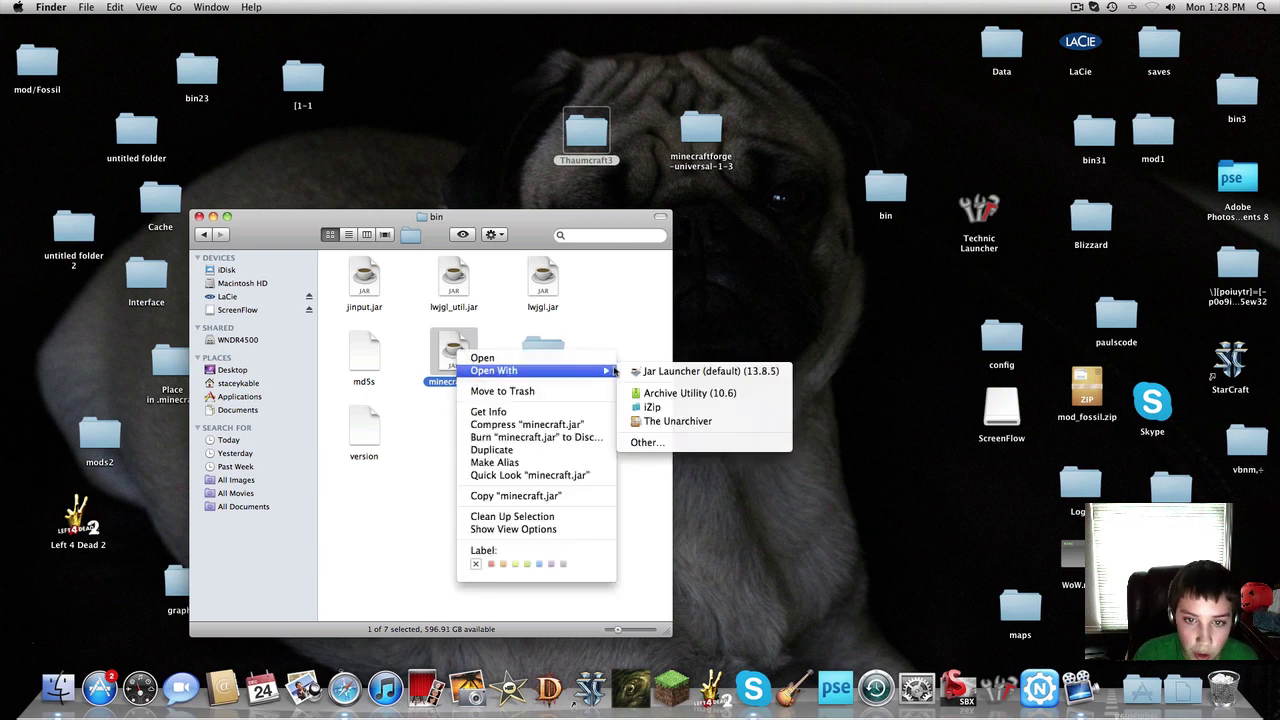
left_click(684, 393)
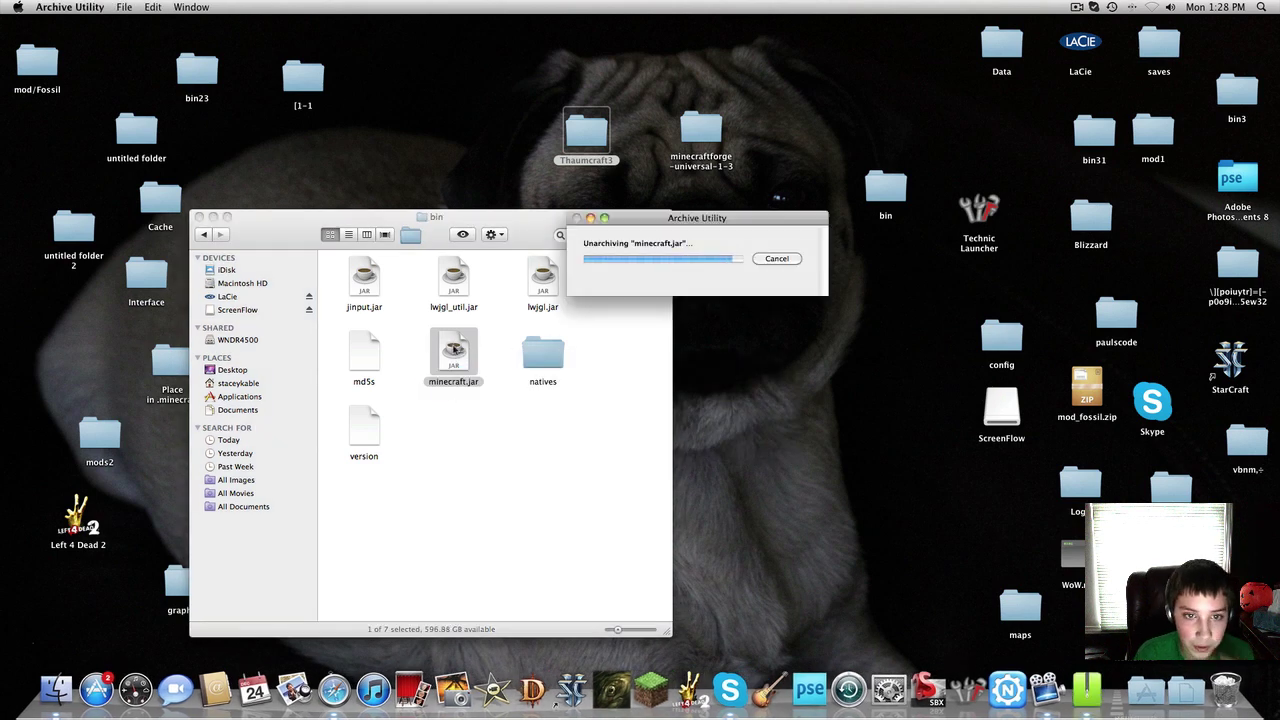
left_click_drag(453, 347, 1032, 556)
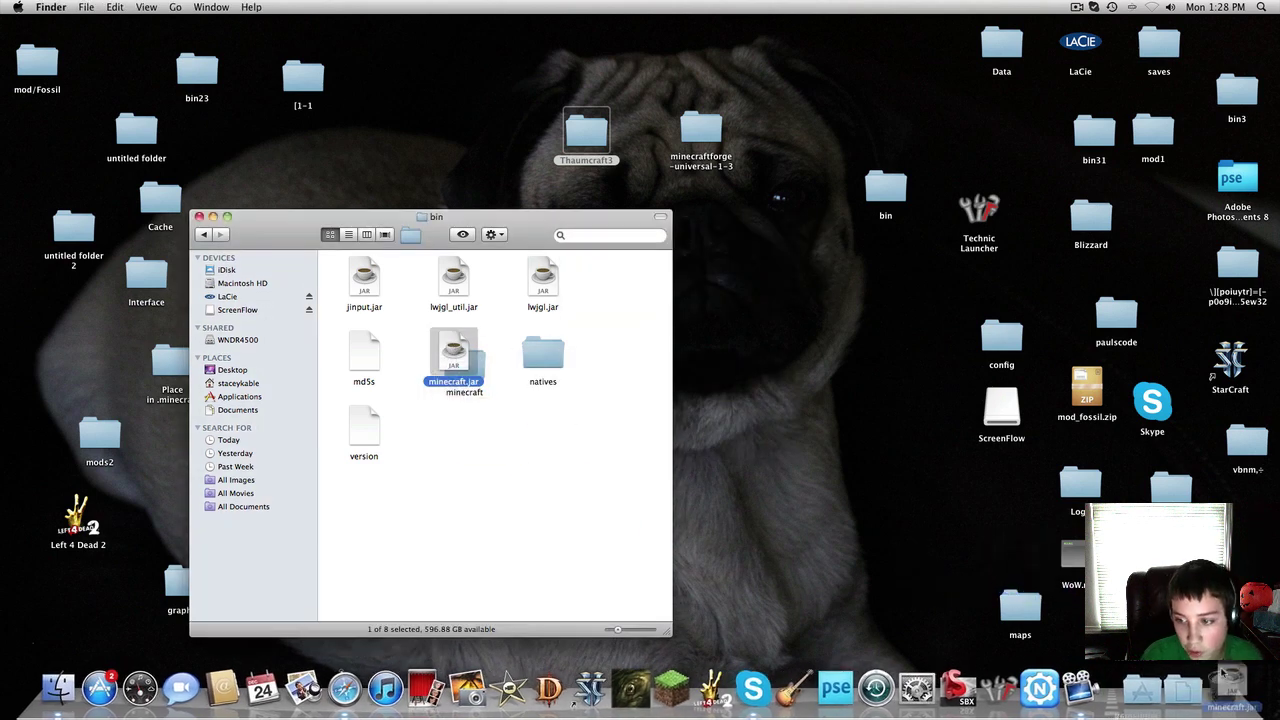
- Rename the extracted minecraft folder as minecraft.jar and accept adding the .jar extension
left_click_drag(465, 362, 448, 360)
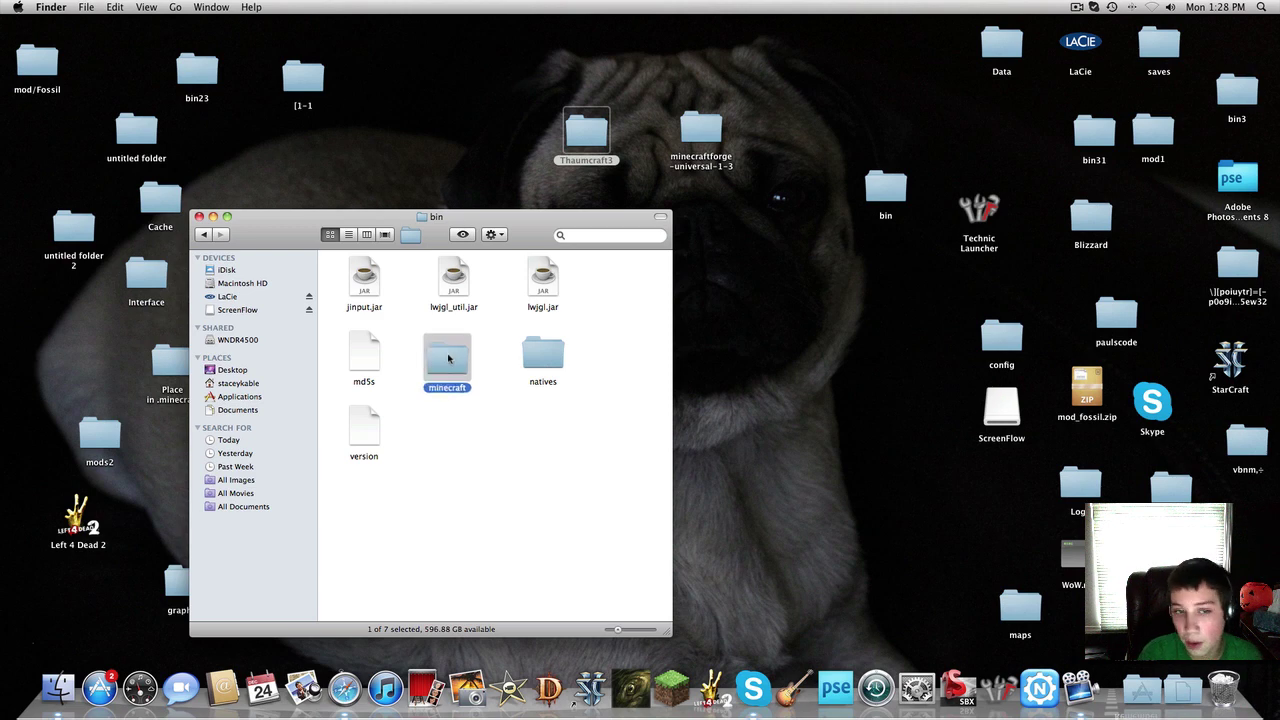
left_click(463, 392)
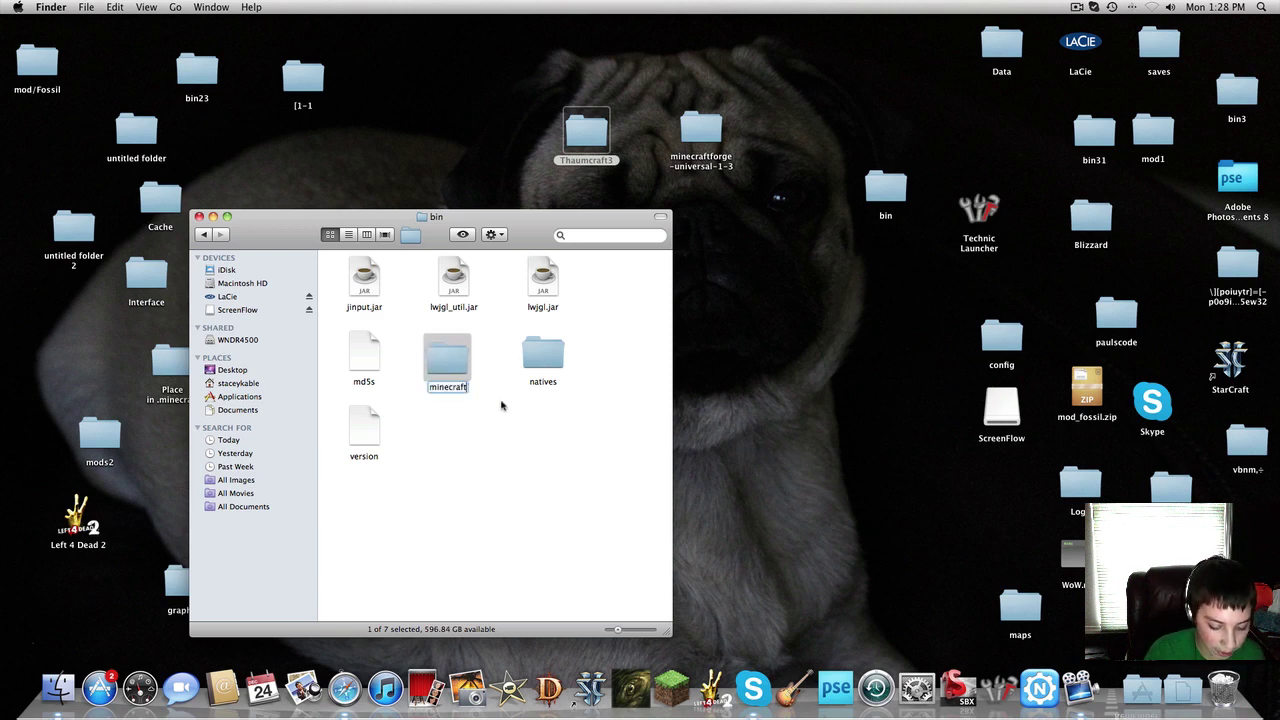
type(".jar")
key("Return")
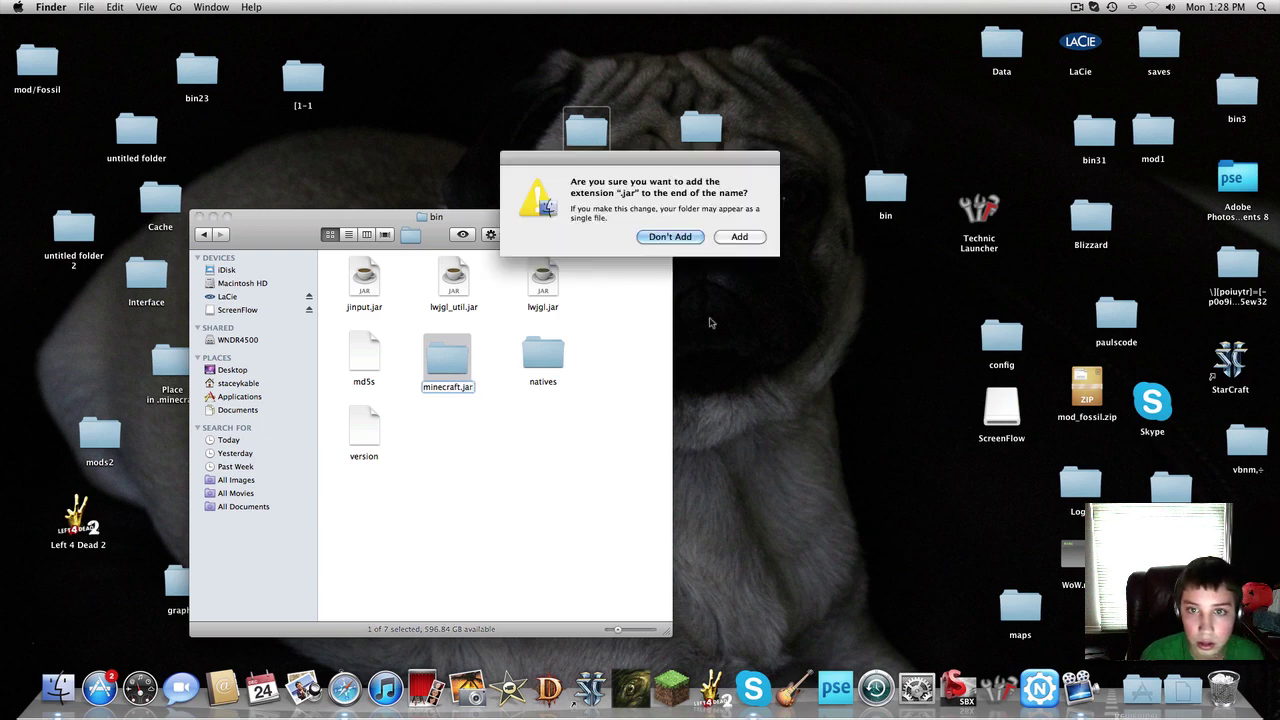
left_click(725, 240)
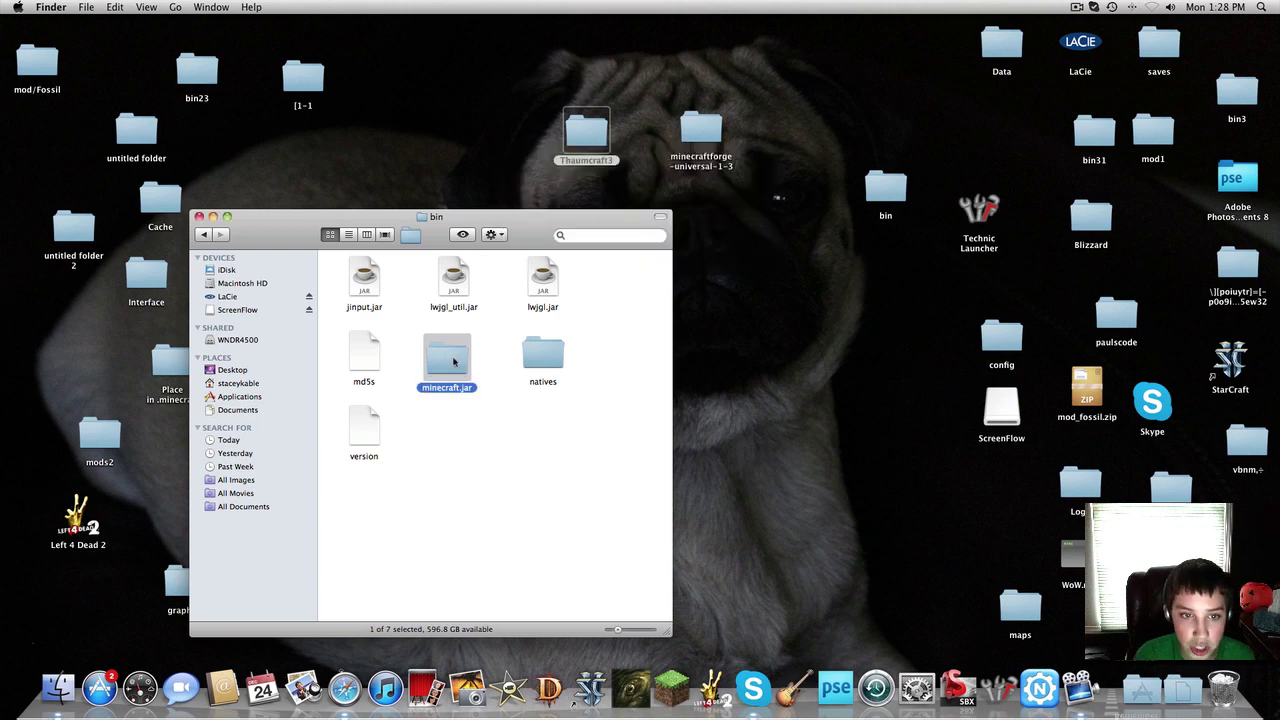
- Open the renamed minecraft.jar folder and arrange its contents by kind
double_click(451, 360)
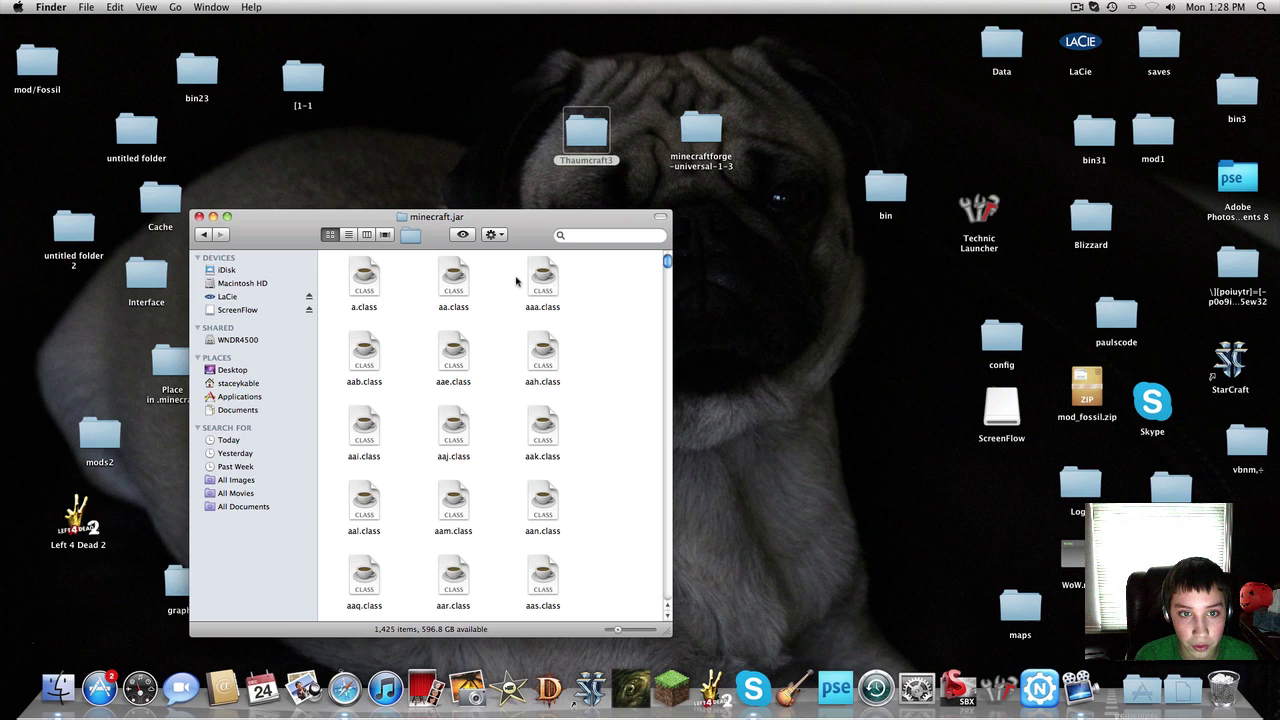
left_click(495, 235)
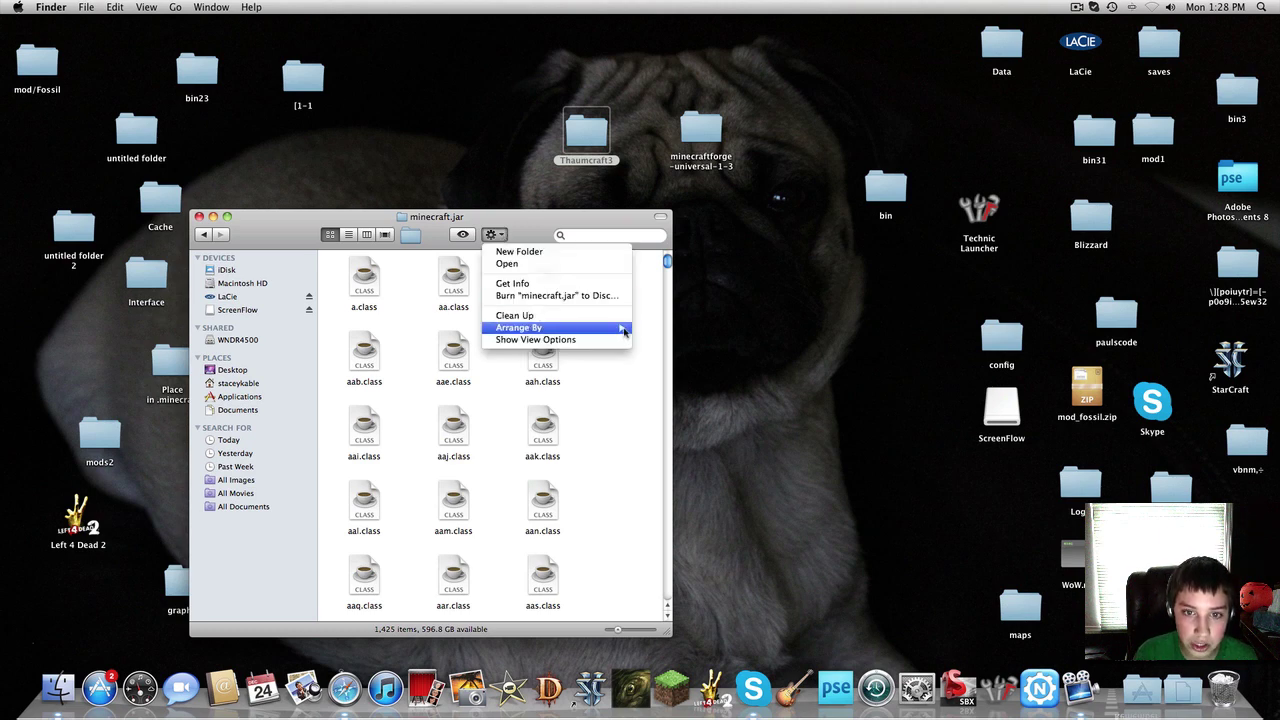
mouse_move(590, 327)
left_click(674, 376)
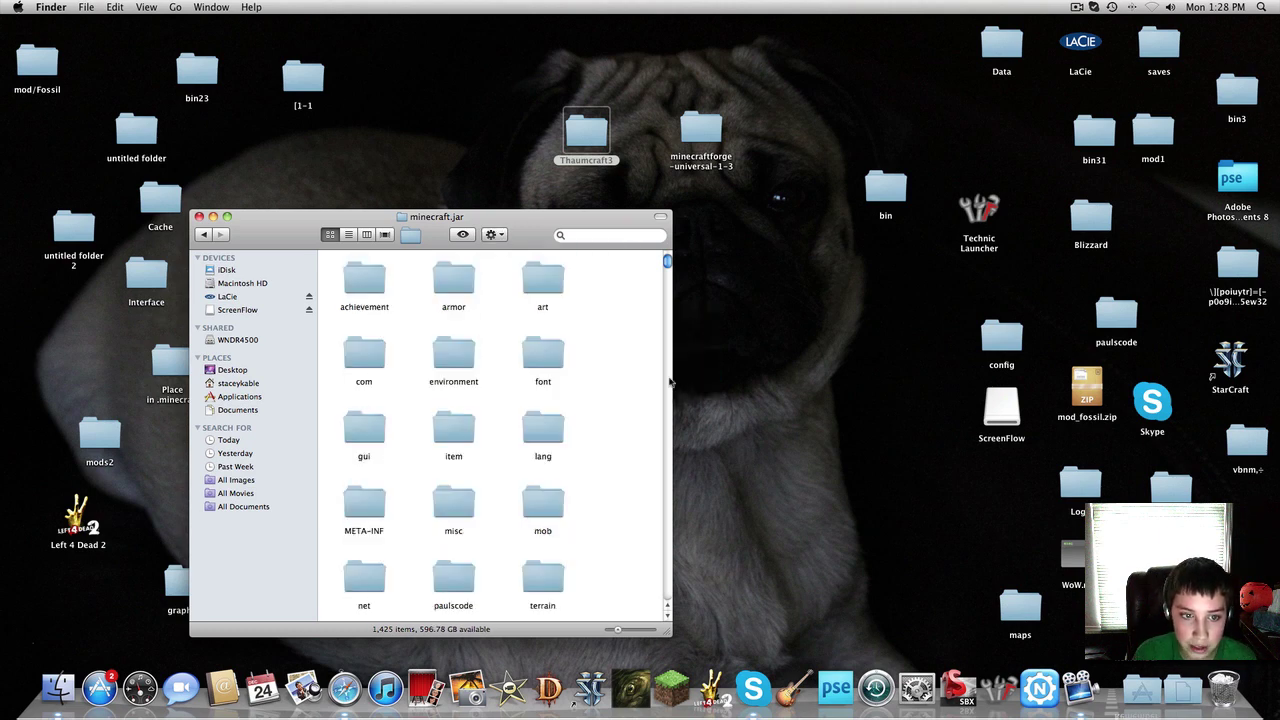
- Move the META-INF folder to the Trash and arrange the remaining minecraft.jar contents by kind again
left_click(372, 497)
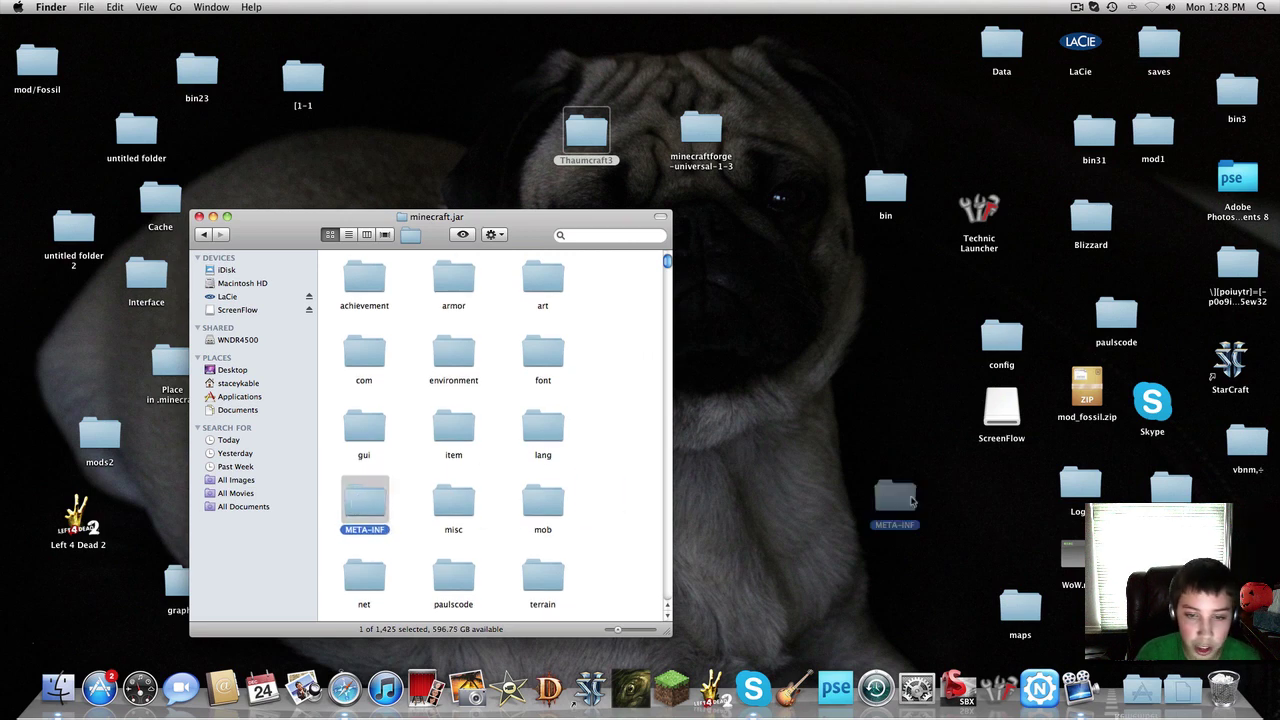
key("super+BackSpace")
left_click(496, 234)
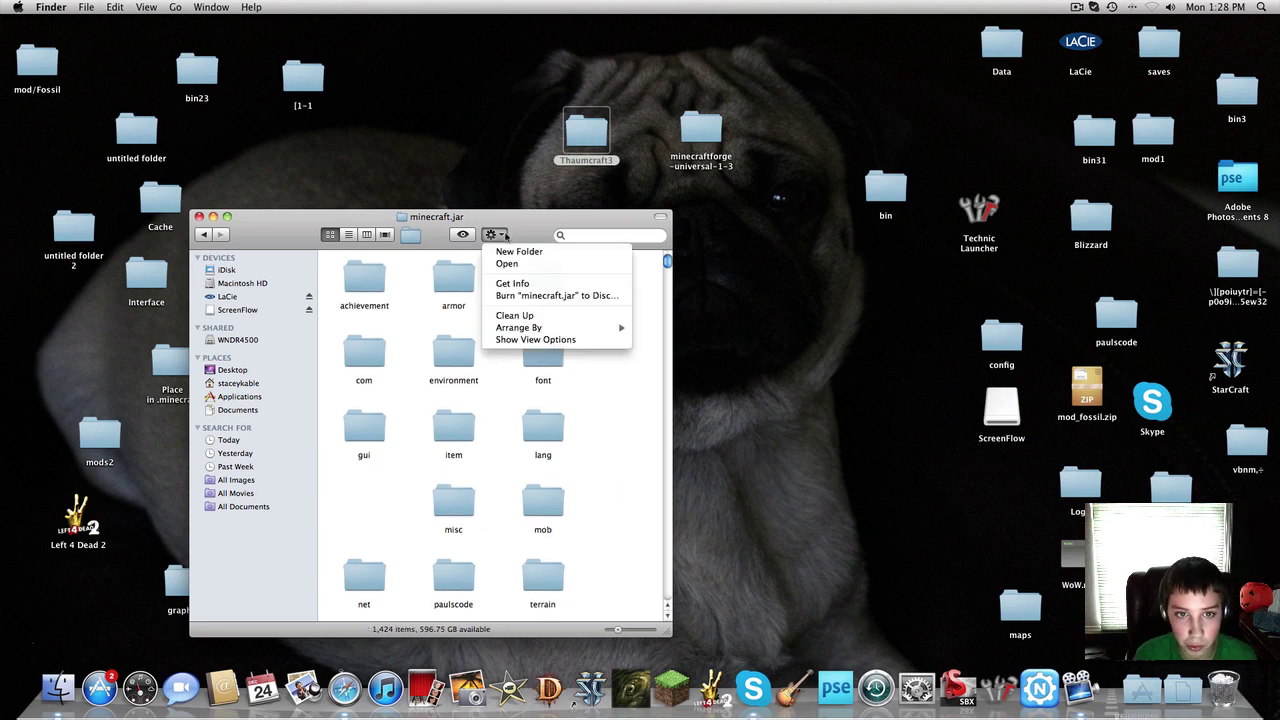
mouse_move(560, 327)
left_click(704, 380)
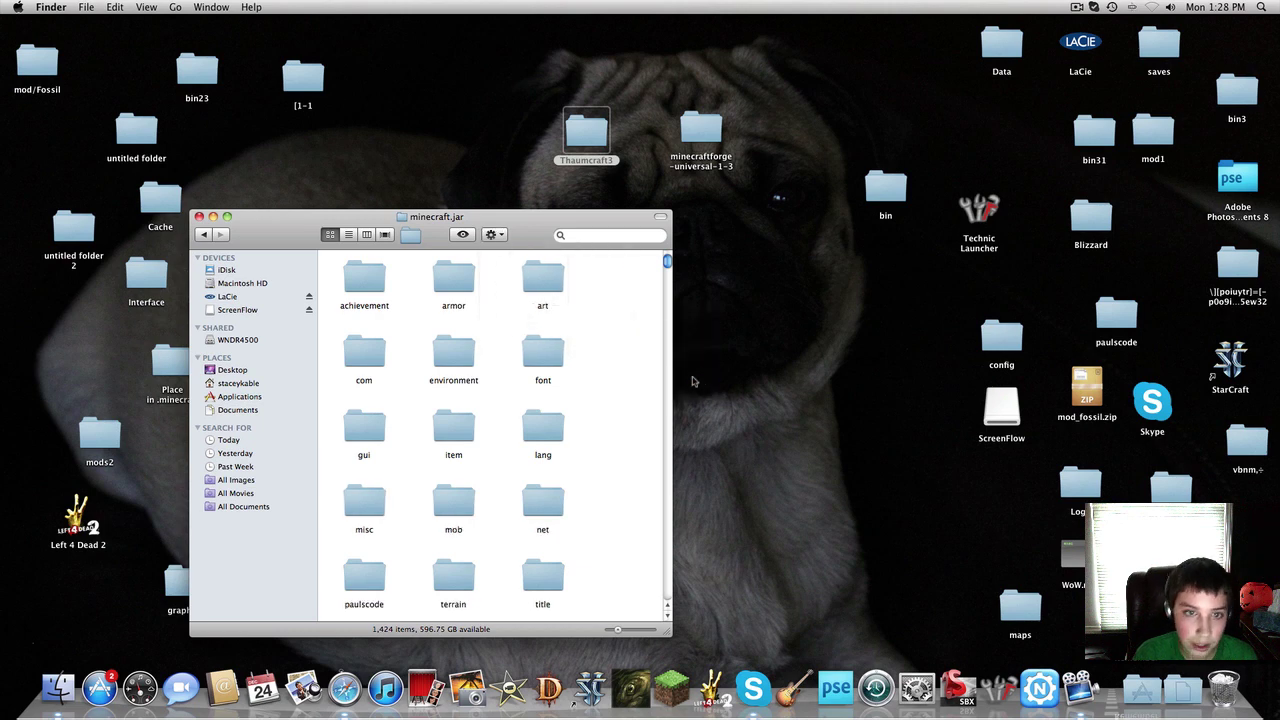
scroll(620, 362, "down", 10)
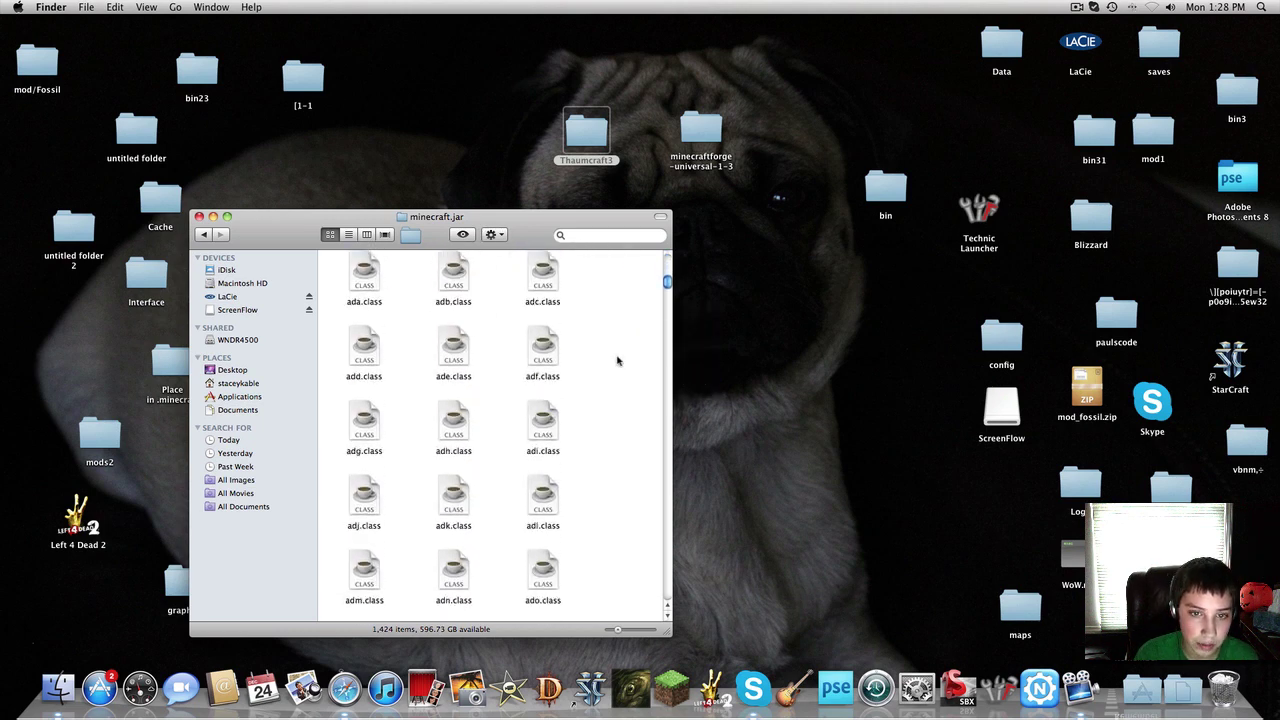
scroll(617, 359, "up", 10)
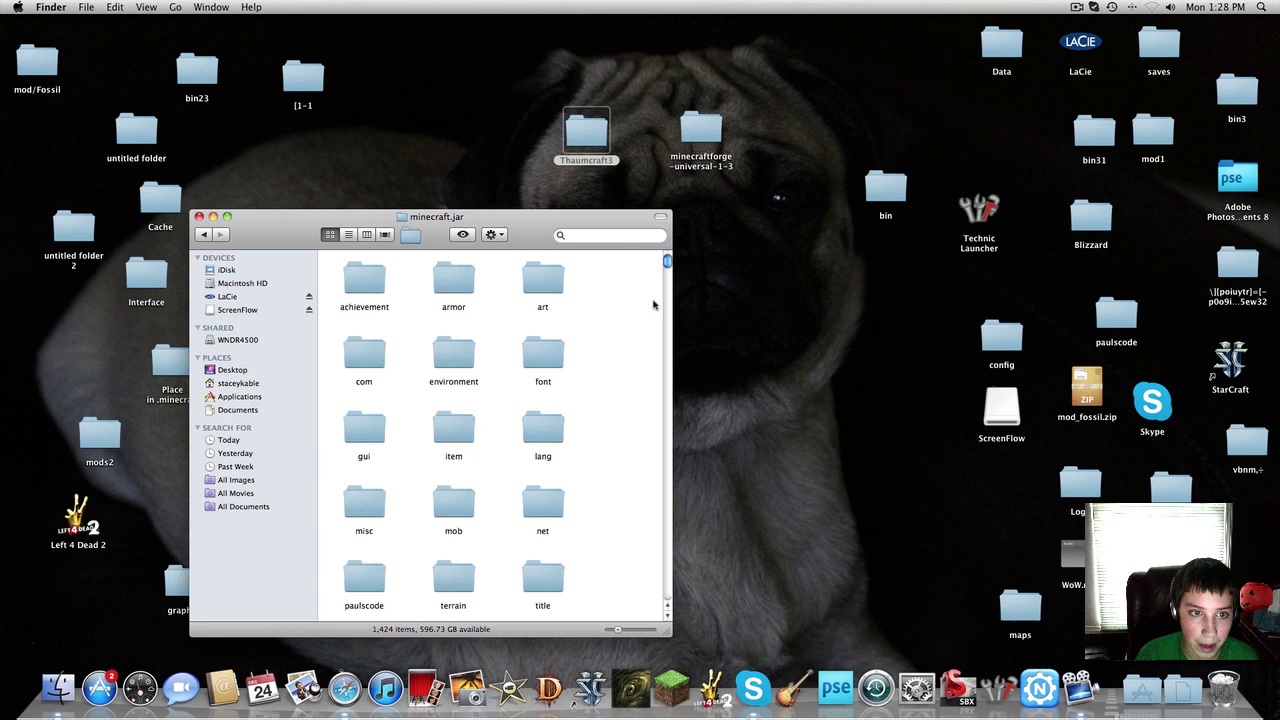
- Open the minecraftforge-universal-1-3 folder on the desktop and copy all of its files
left_click(704, 132)
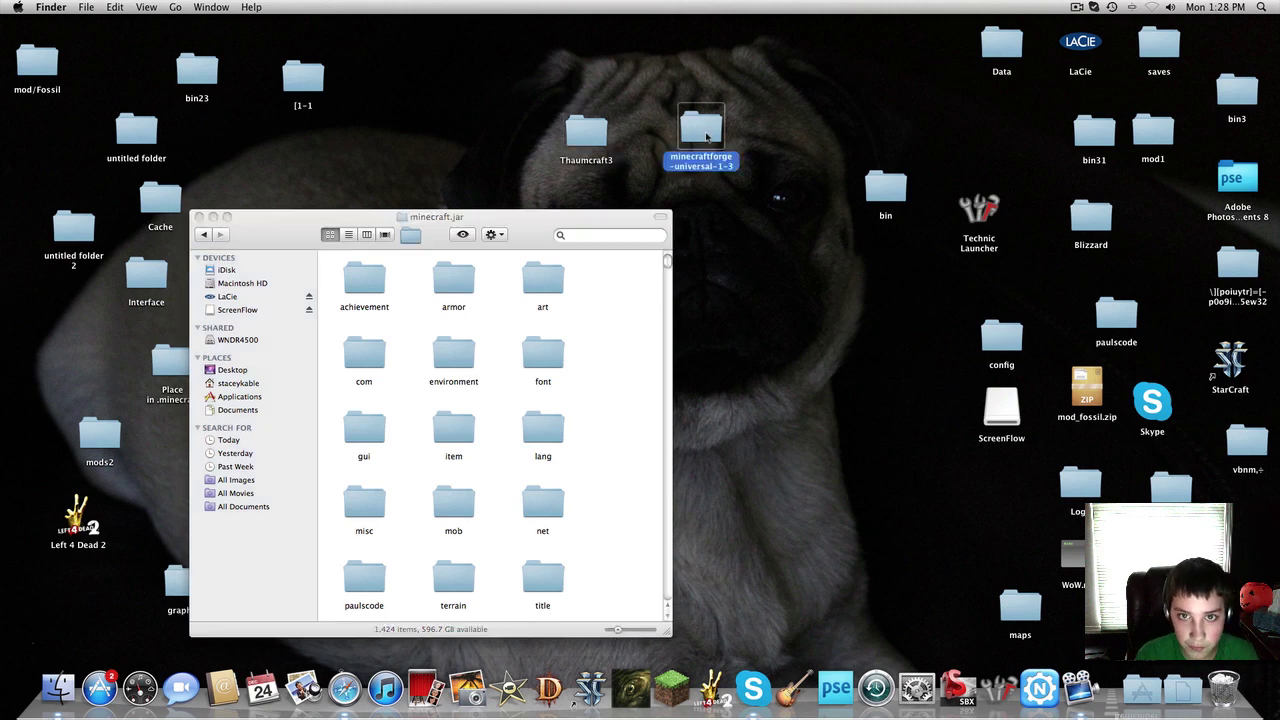
double_click(707, 135)
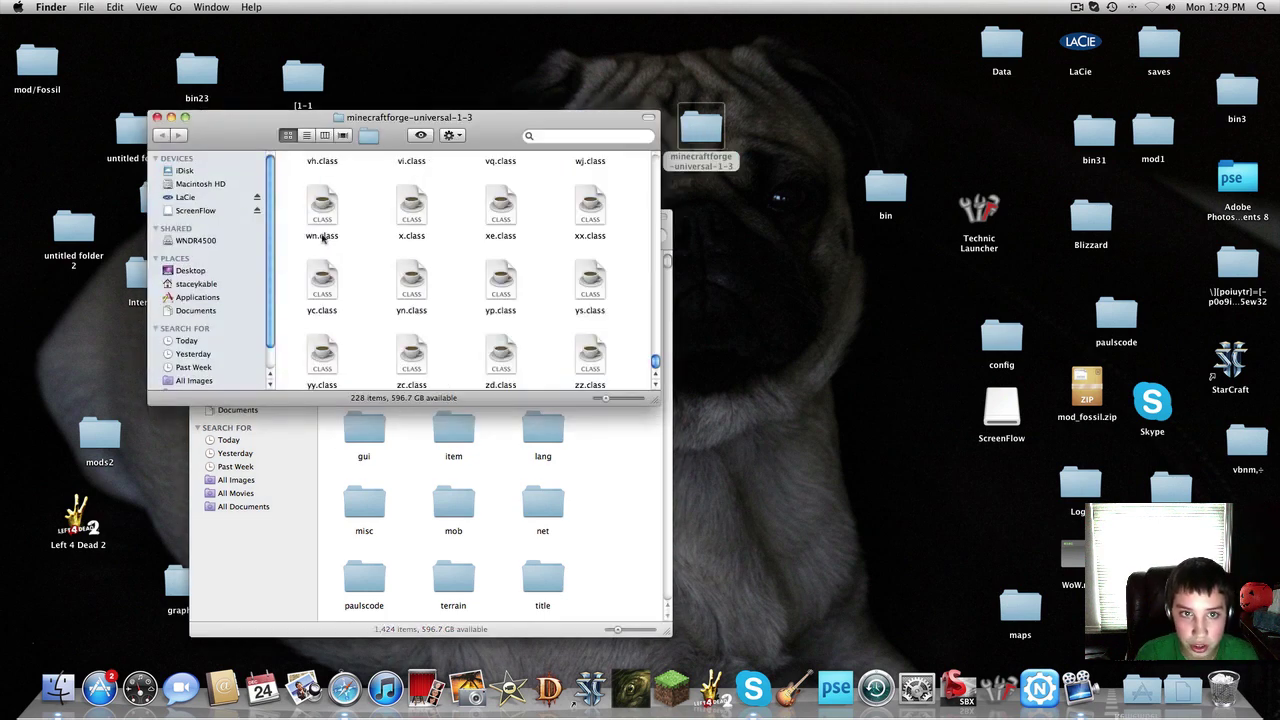
left_click_drag(624, 348, 268, 88)
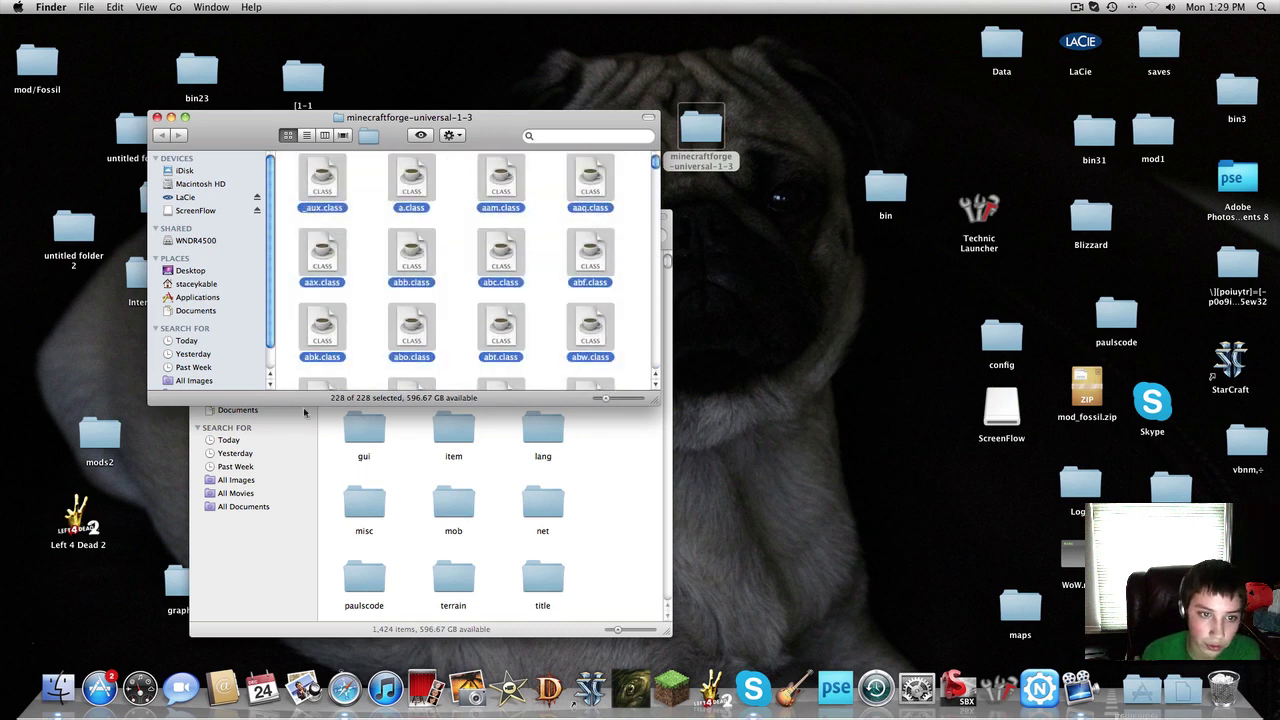
right_click(392, 180)
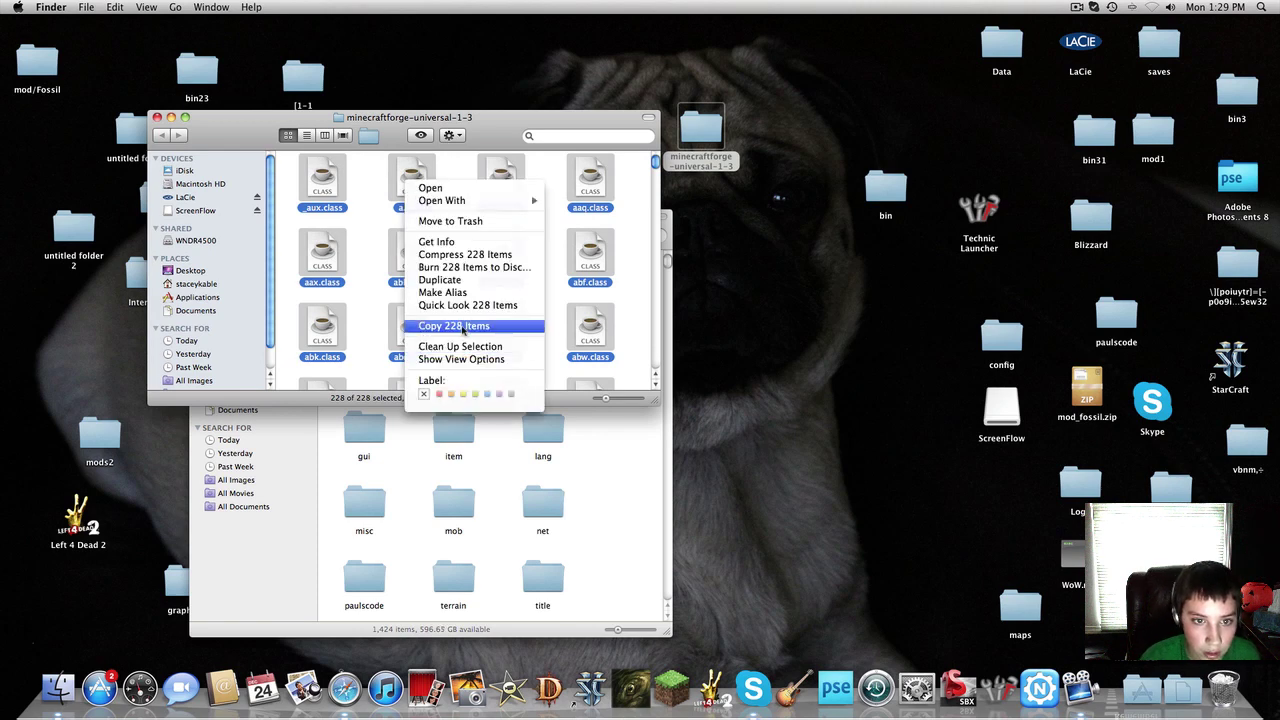
left_click(445, 327)
- Paste the copied Forge files into the minecraft.jar folder, replacing all existing items with the same names
right_click(503, 468)
left_click(540, 509)
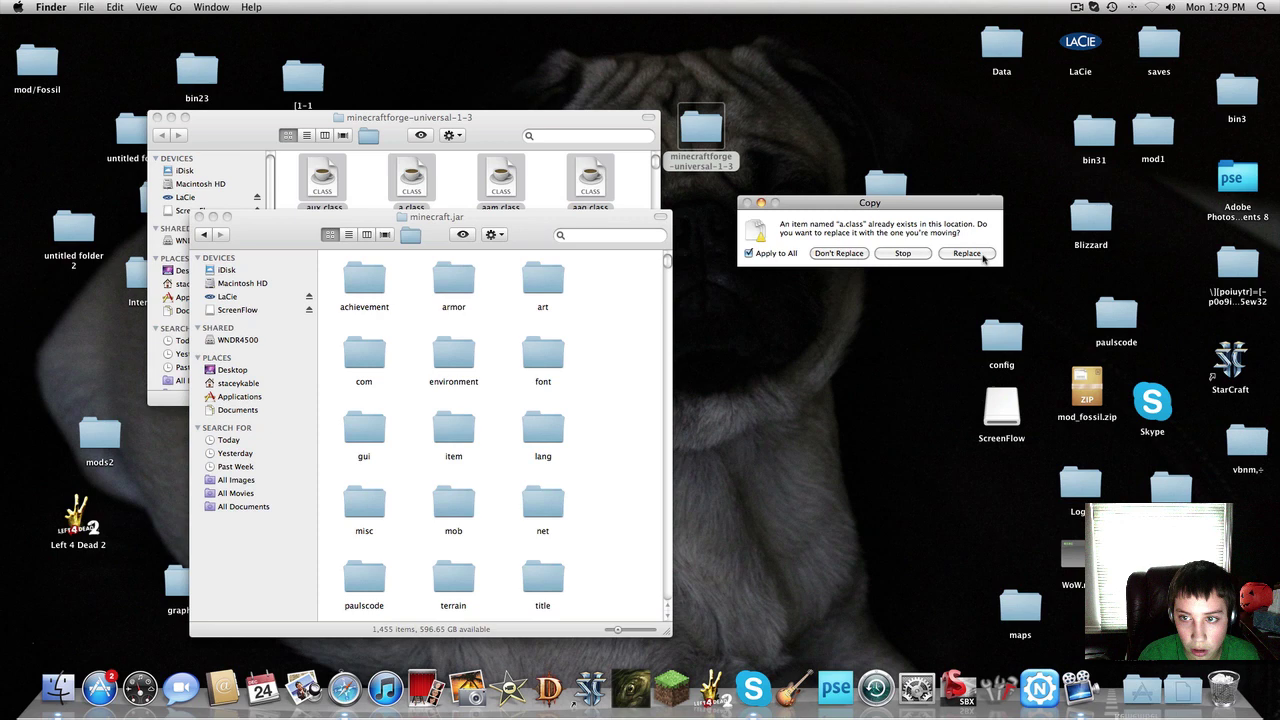
left_click(984, 256)
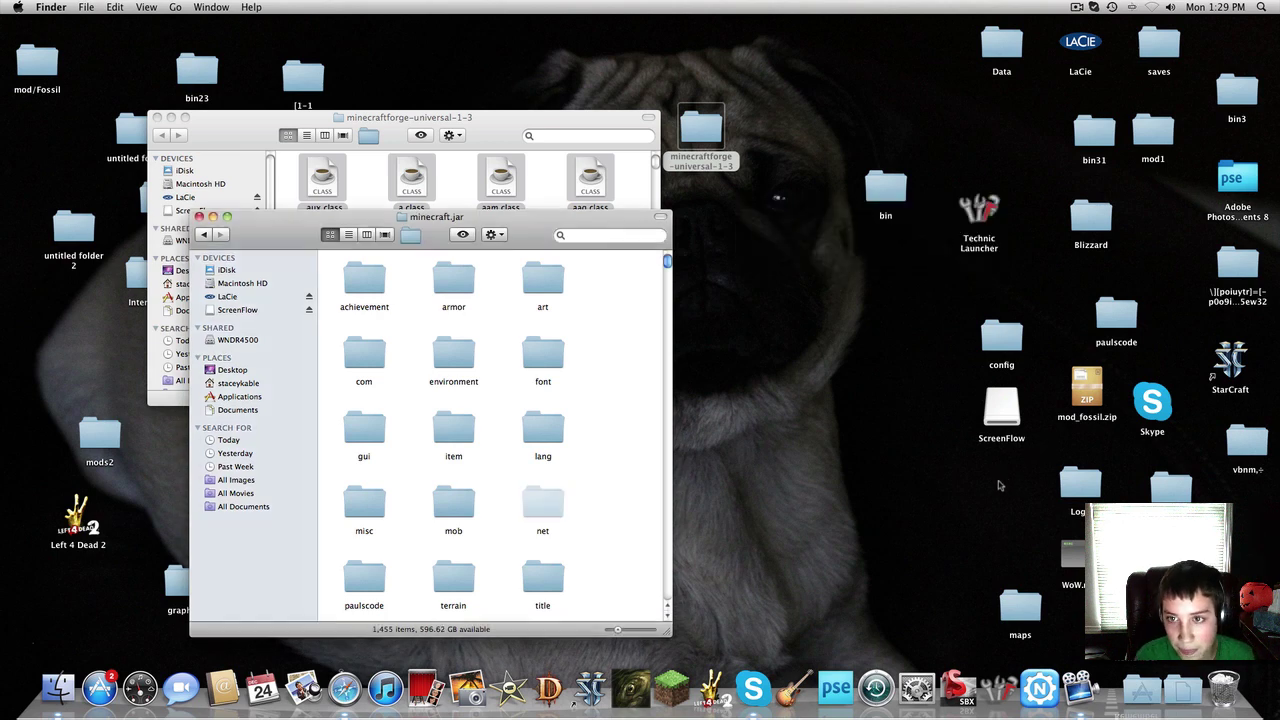
- Move the bin31, mod1, bin3 and saves folders from the desktop to the Trash
left_click_drag(1100, 130, 1224, 688)
left_click(1155, 125)
left_click_drag(1252, 100, 1222, 688)
left_click_drag(1160, 45, 1222, 688)
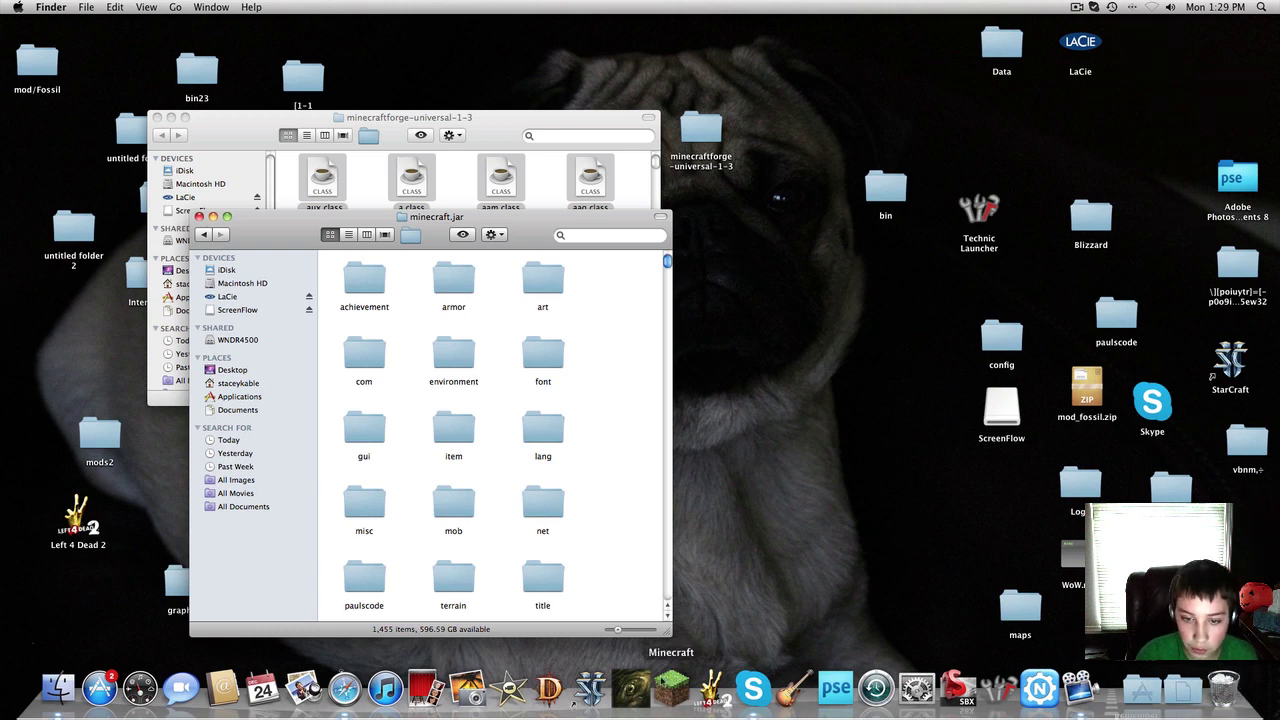
- Launch Minecraft to check the Forge installation on the title screen, and quit the game
left_click(672, 686)
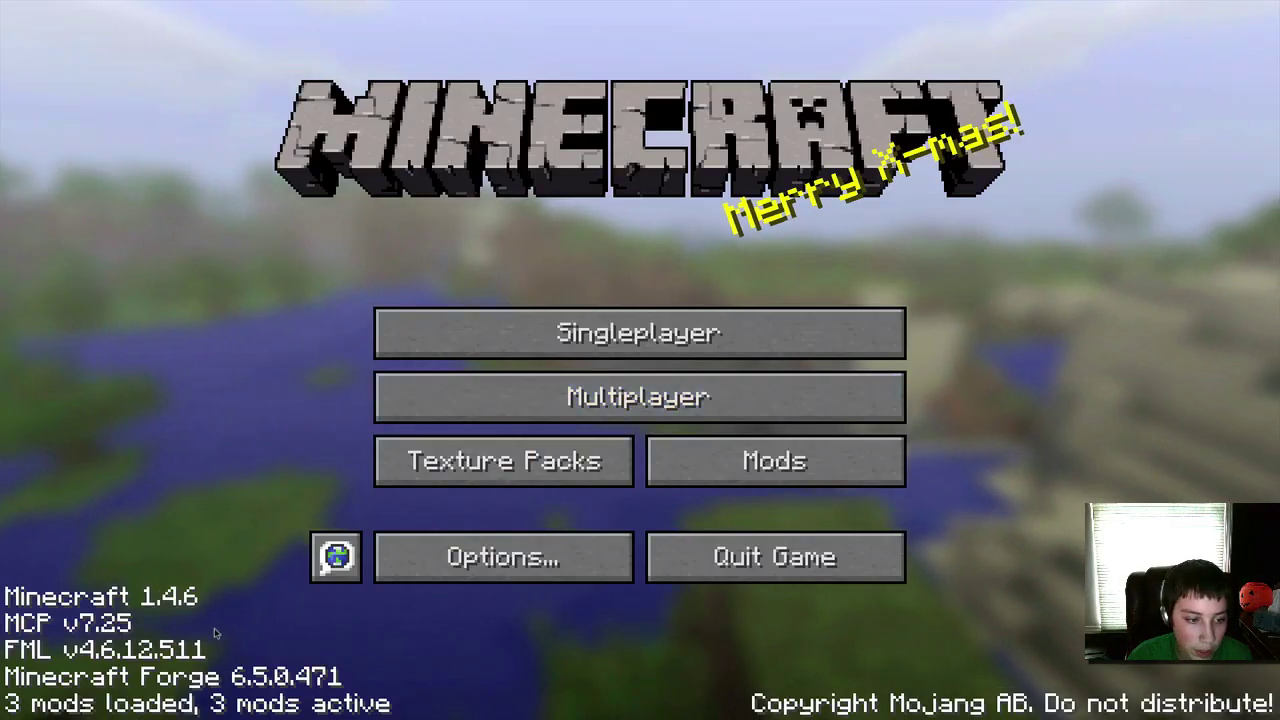
left_click(753, 560)
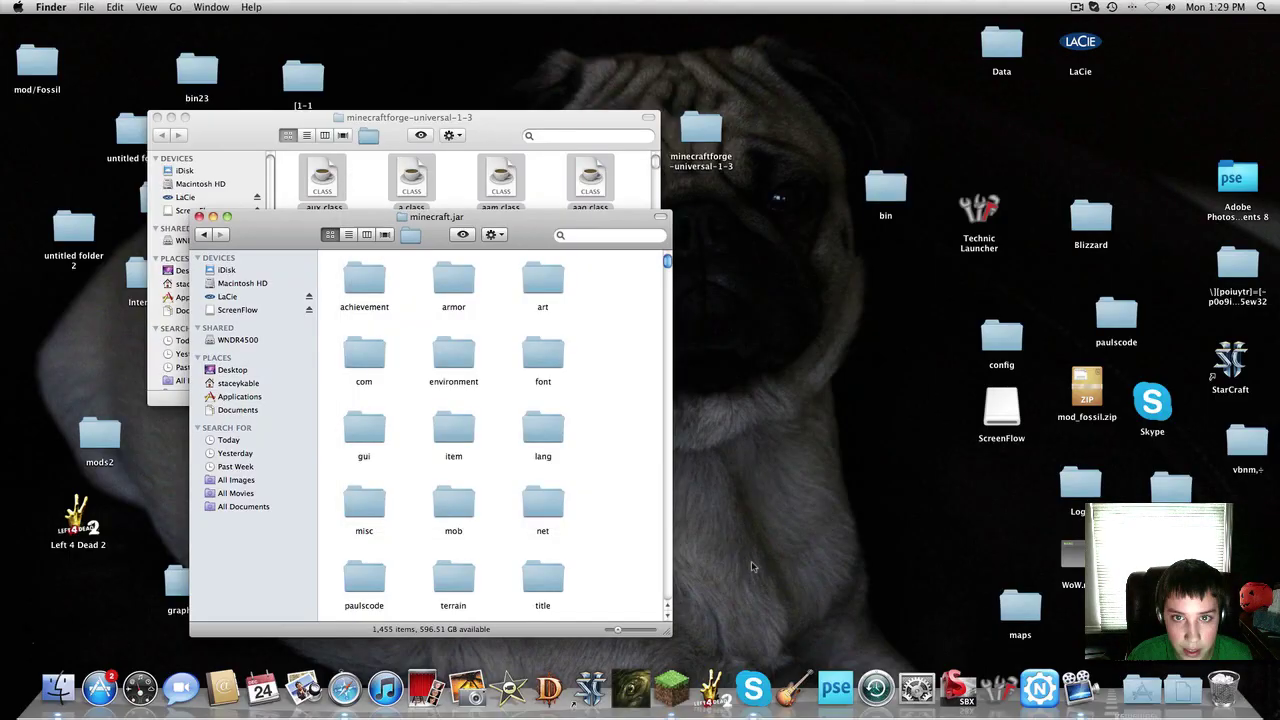
- Close the minecraftforge-universal-1-3 folder and open the Thaumcraft3 folder from the desktop beside the minecraft.jar window
left_click(157, 117)
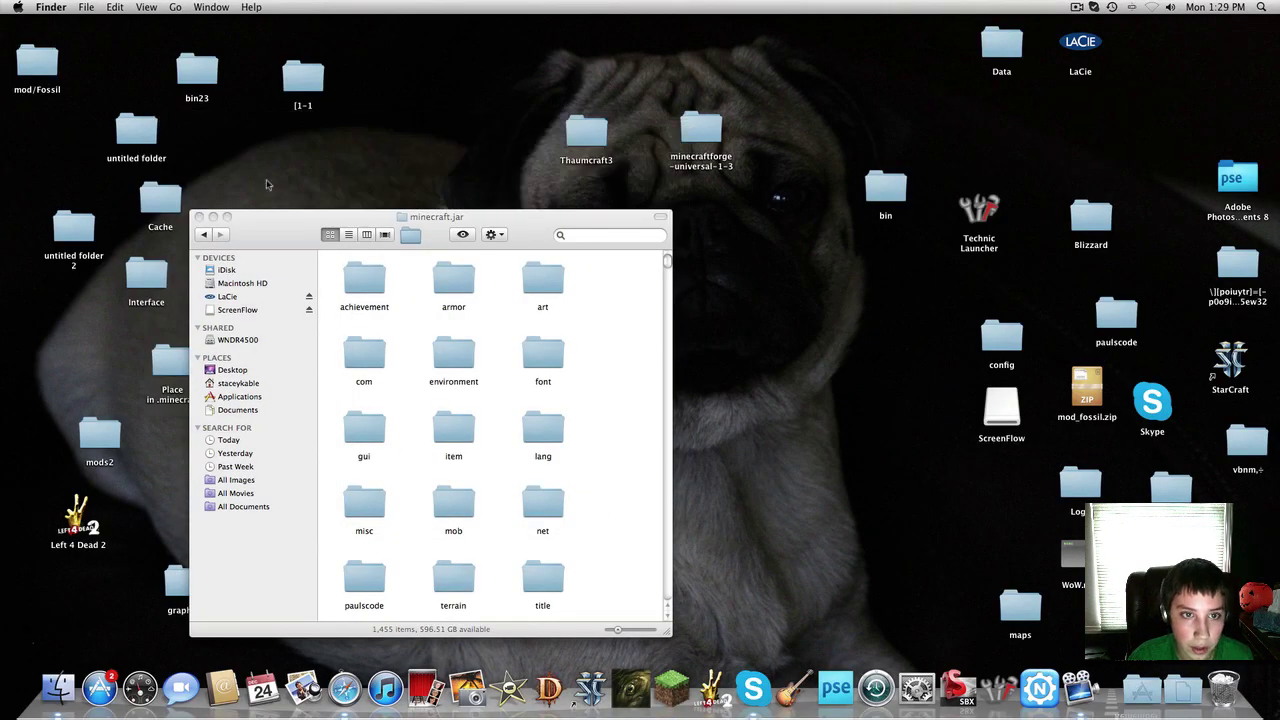
double_click(570, 140)
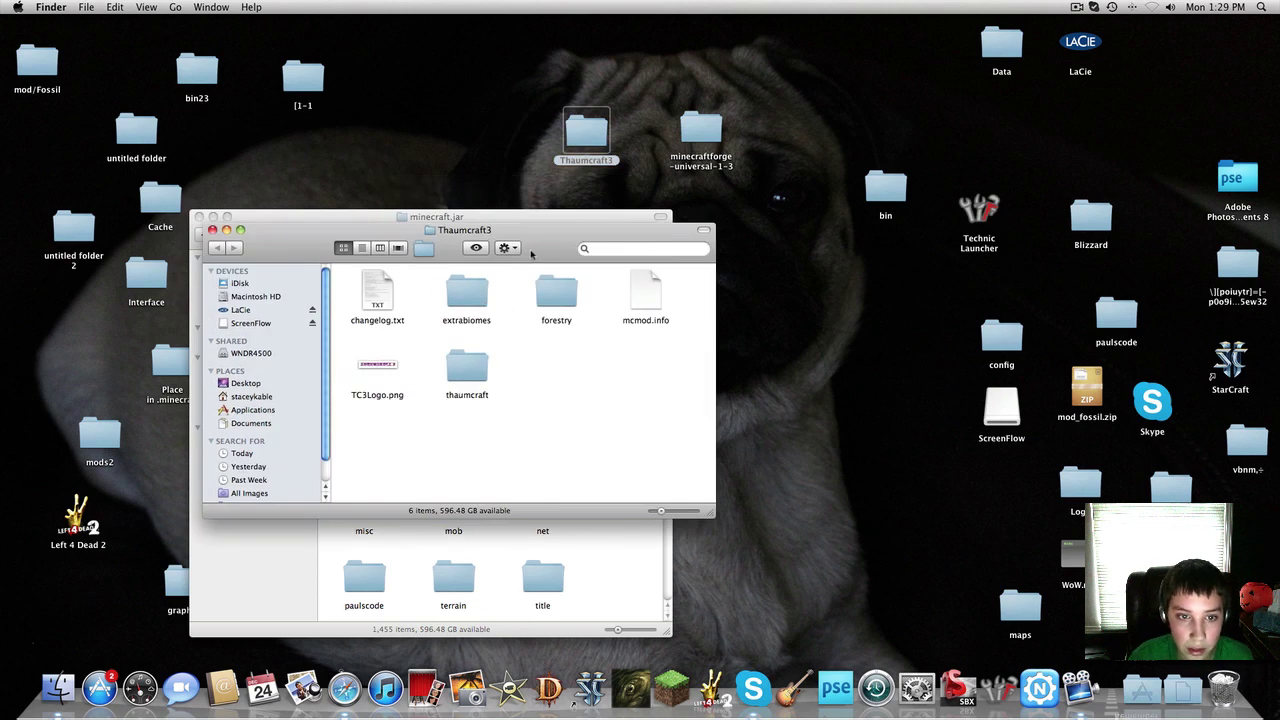
left_click_drag(531, 253, 985, 250)
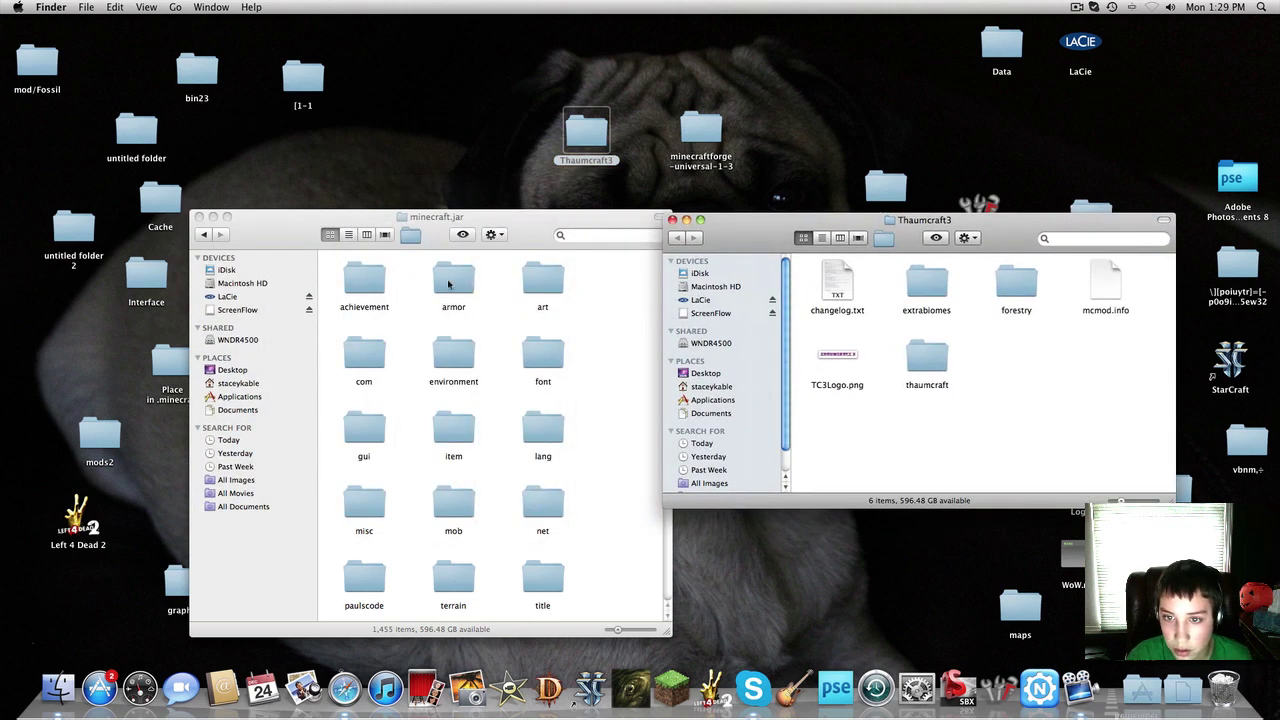
- Go back to the minecraft folder, open mods, move the Thaumcraft3 folder from the desktop into it, and close the extra Desktop window
left_click(204, 234)
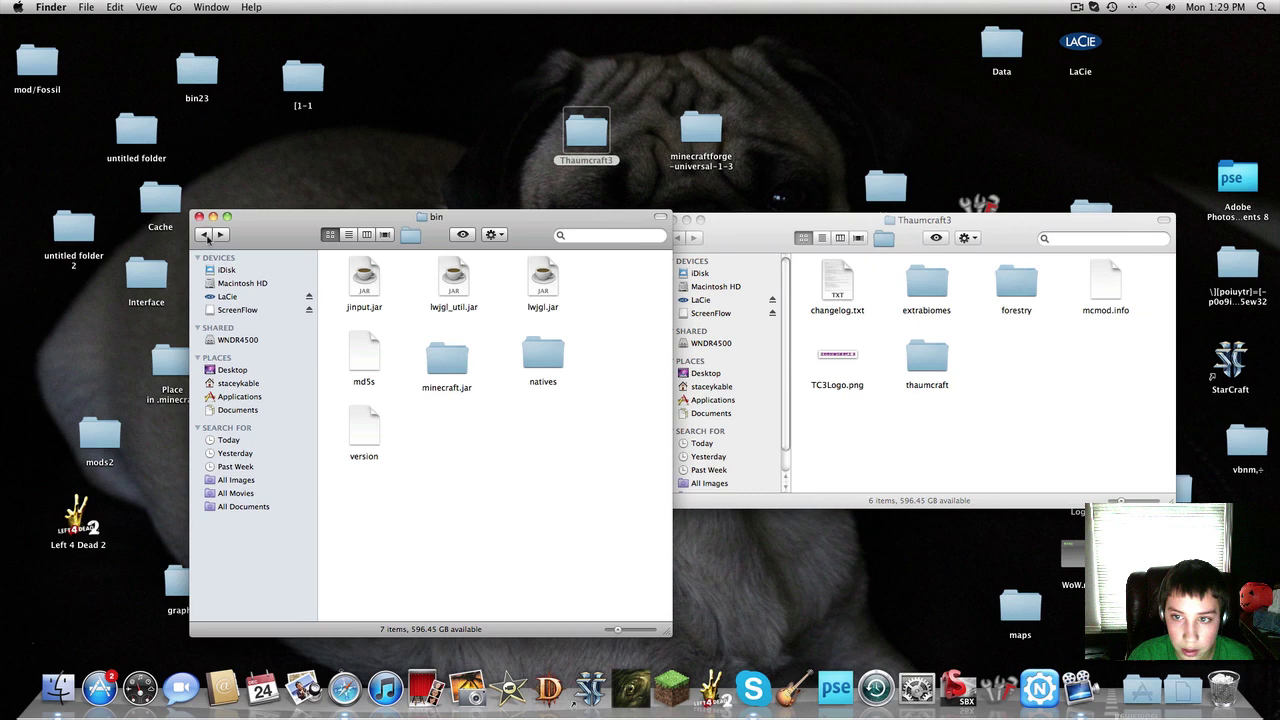
left_click(204, 234)
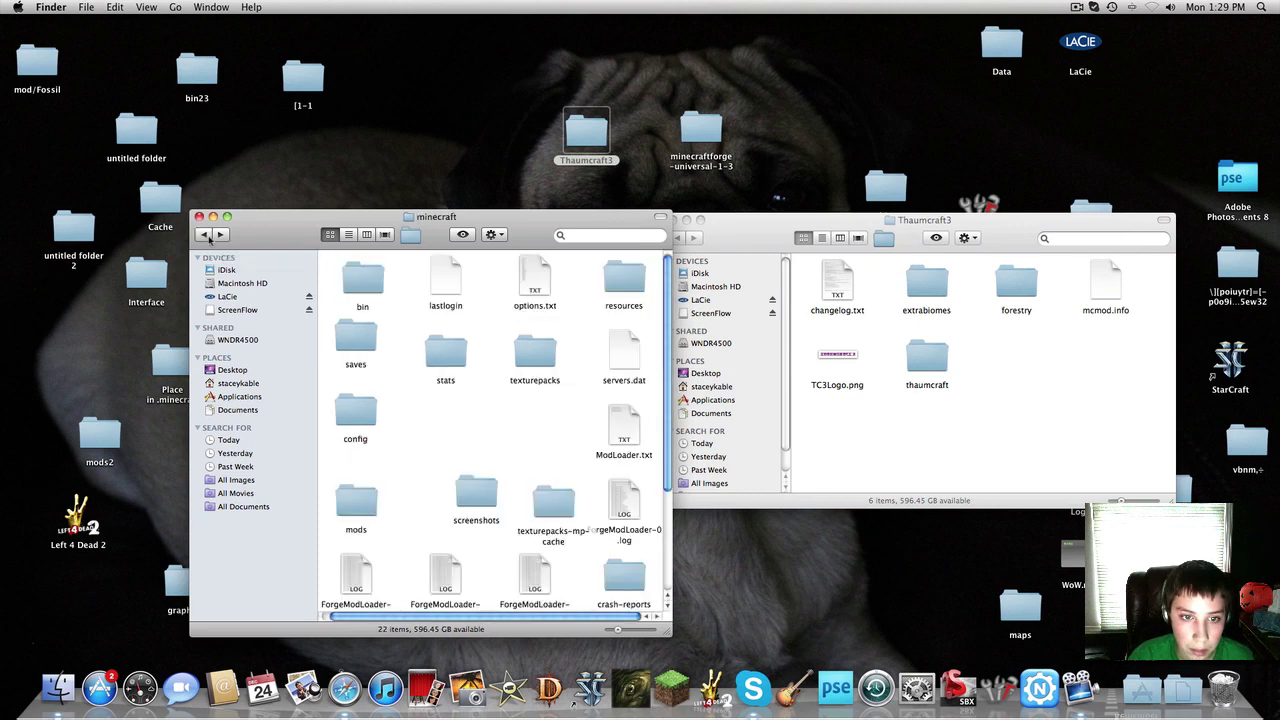
double_click(368, 510)
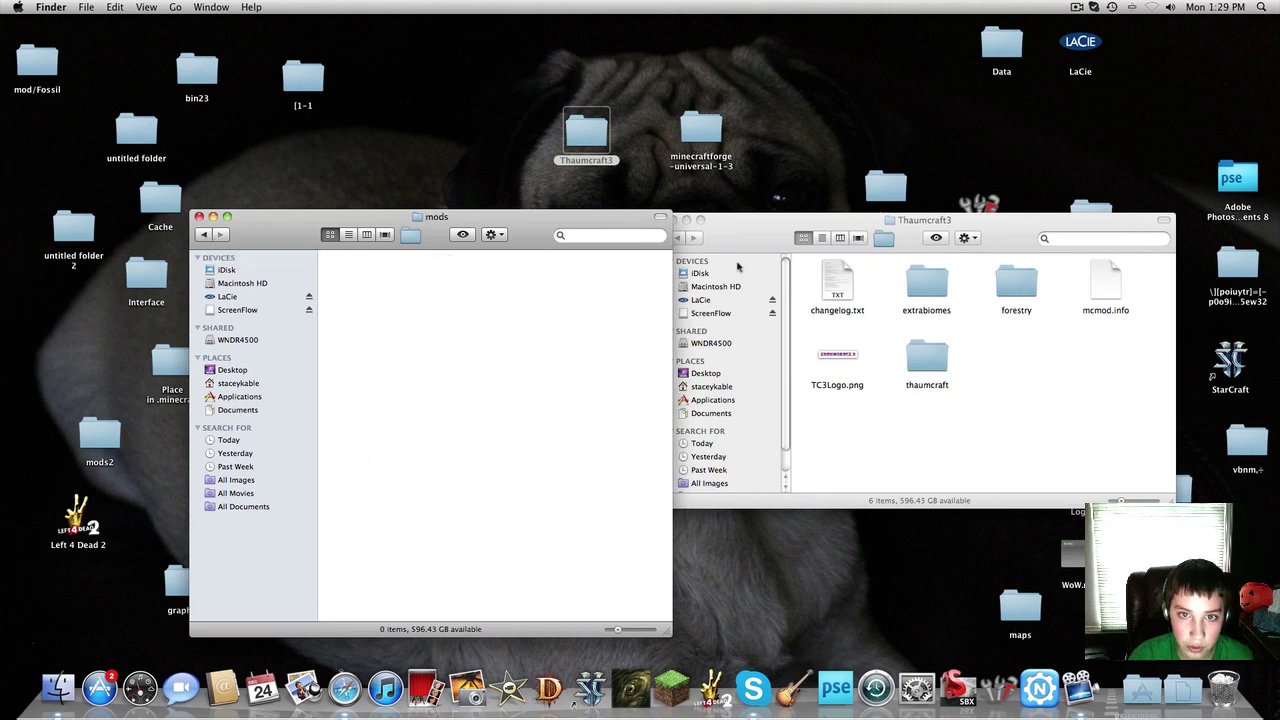
left_click_drag(524, 222, 472, 202)
left_click_drag(586, 135, 311, 280)
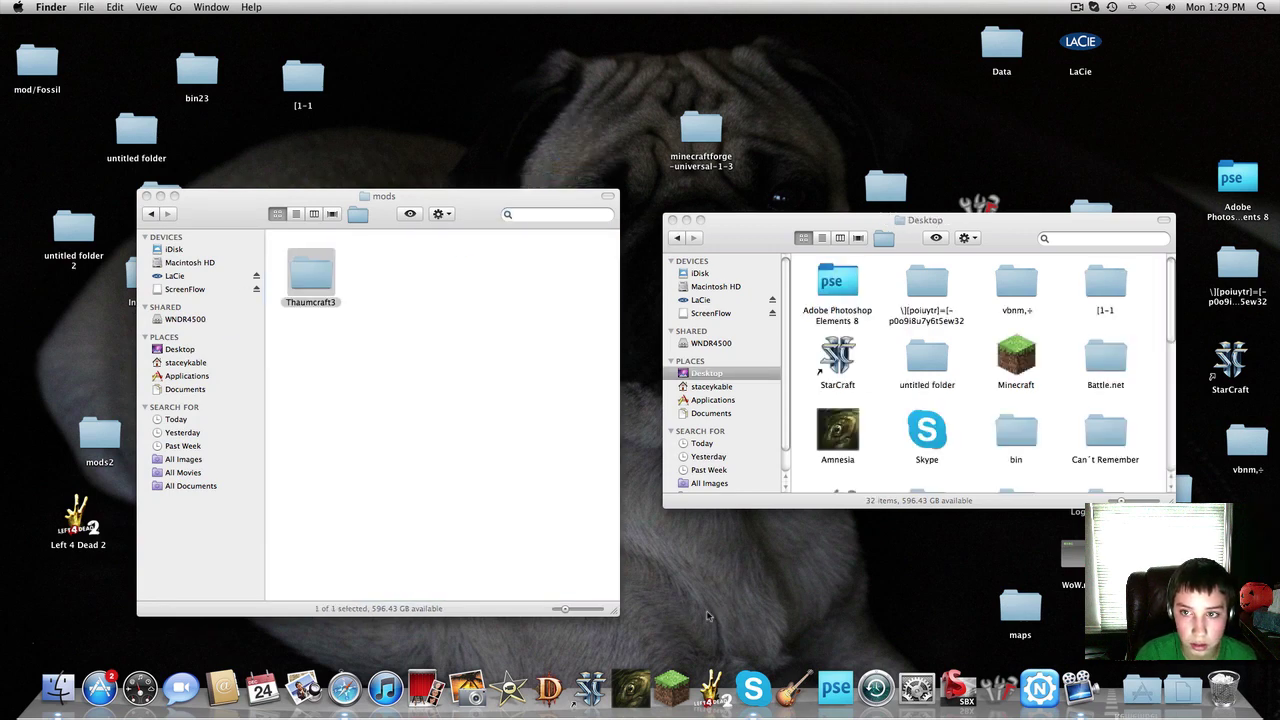
left_click(672, 219)
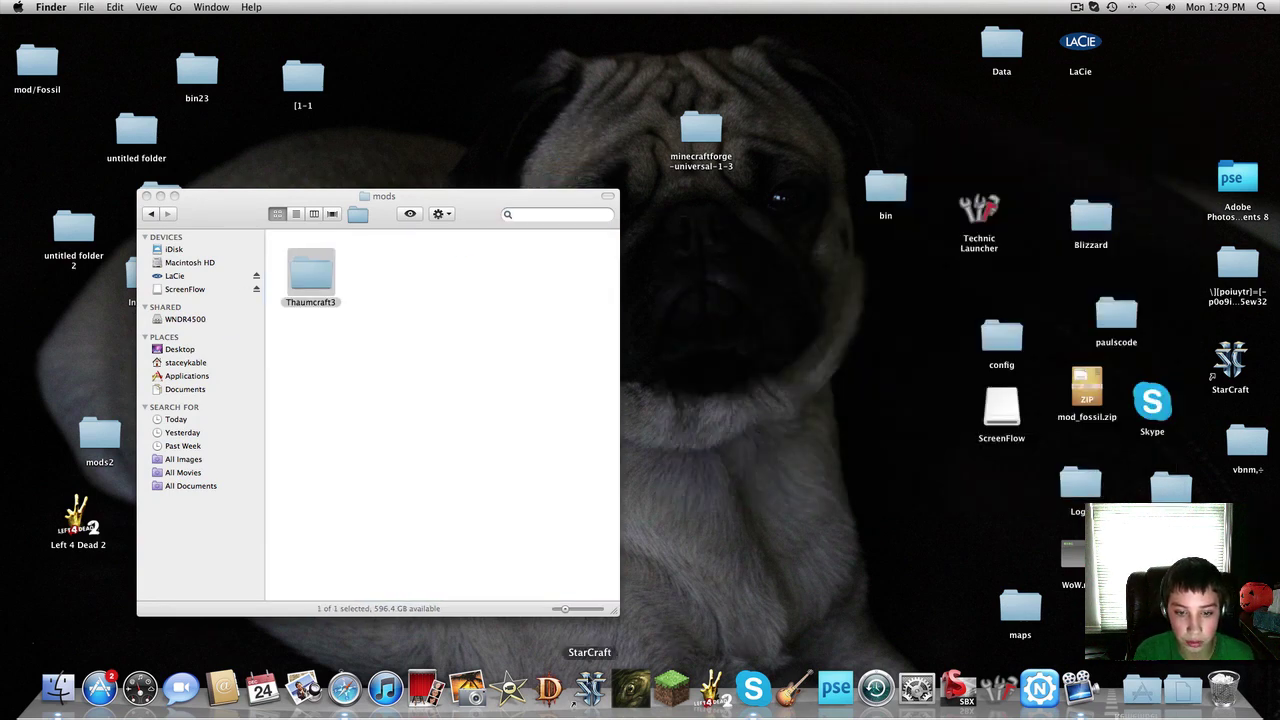
- Launch Minecraft and check the mod list for Thaumcraft
left_click(672, 688)
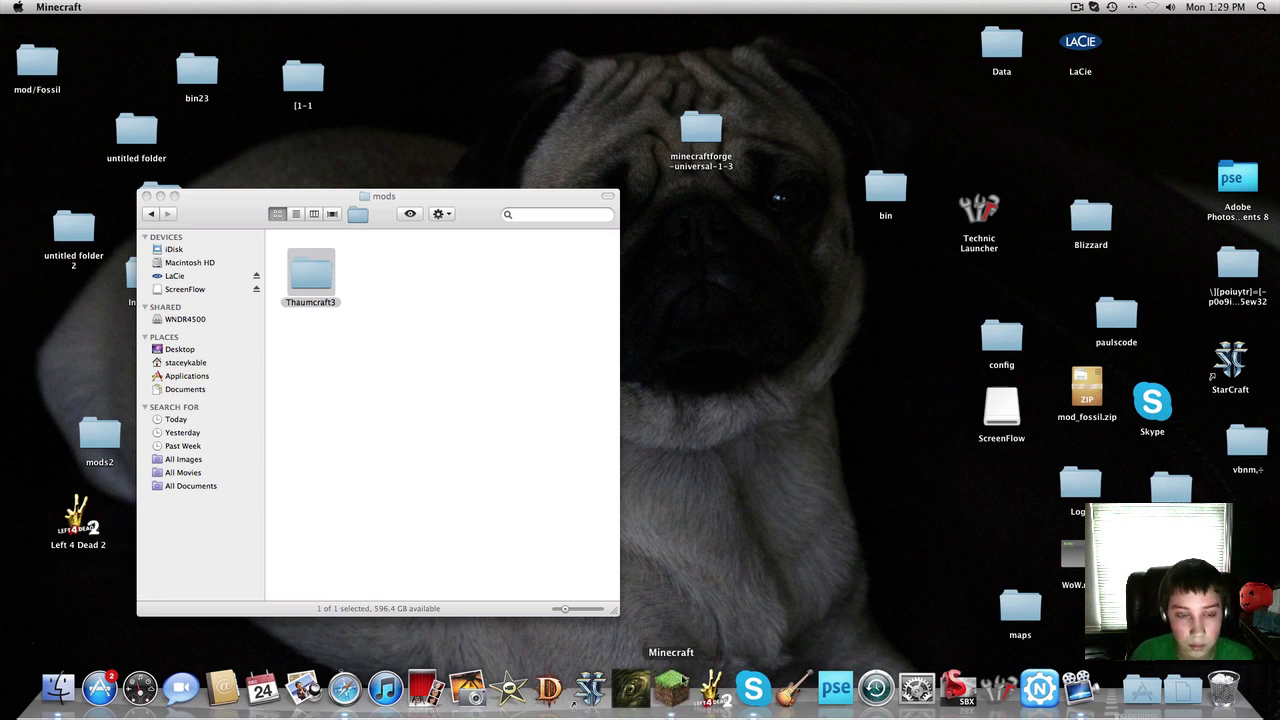
left_click(857, 482)
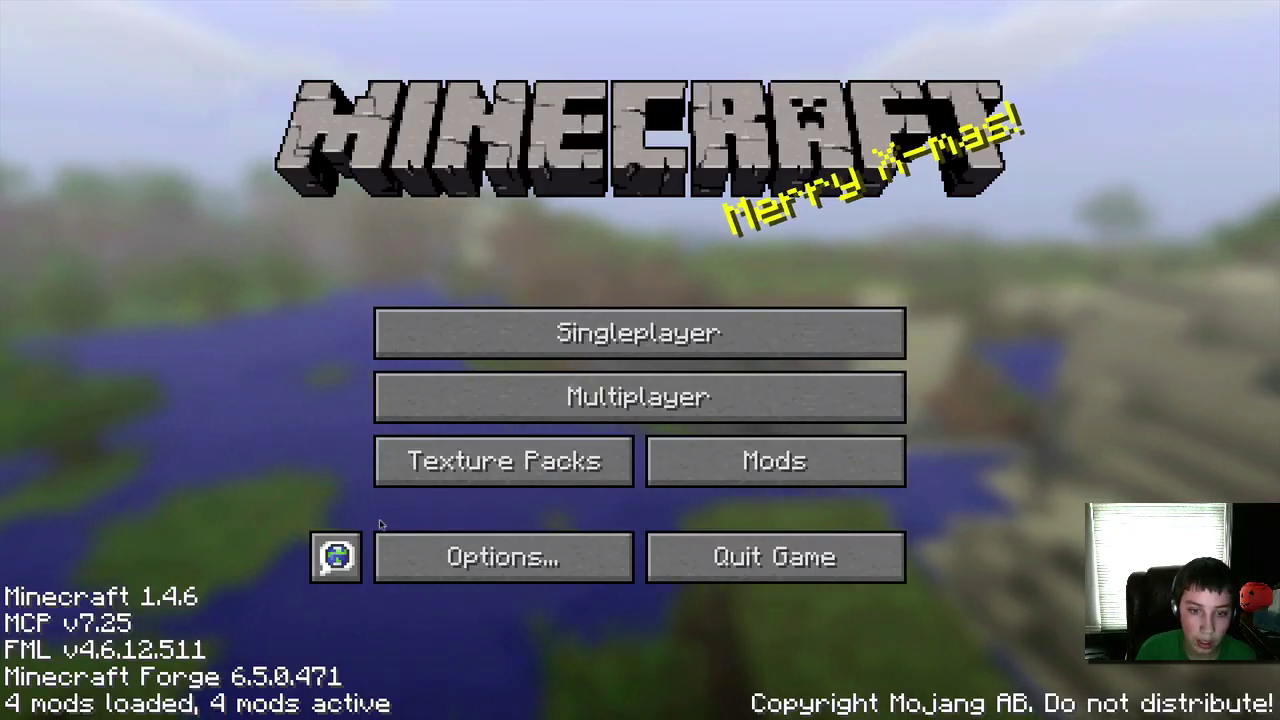
left_click(769, 484)
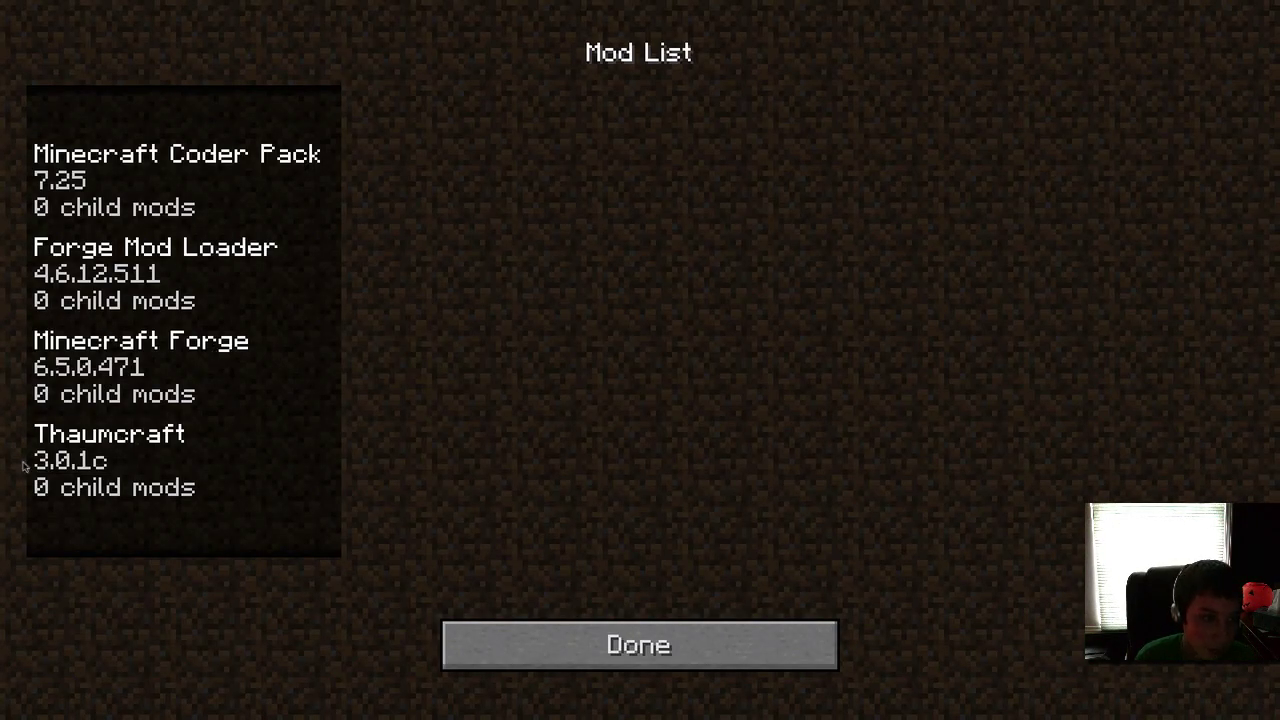
left_click(640, 645)
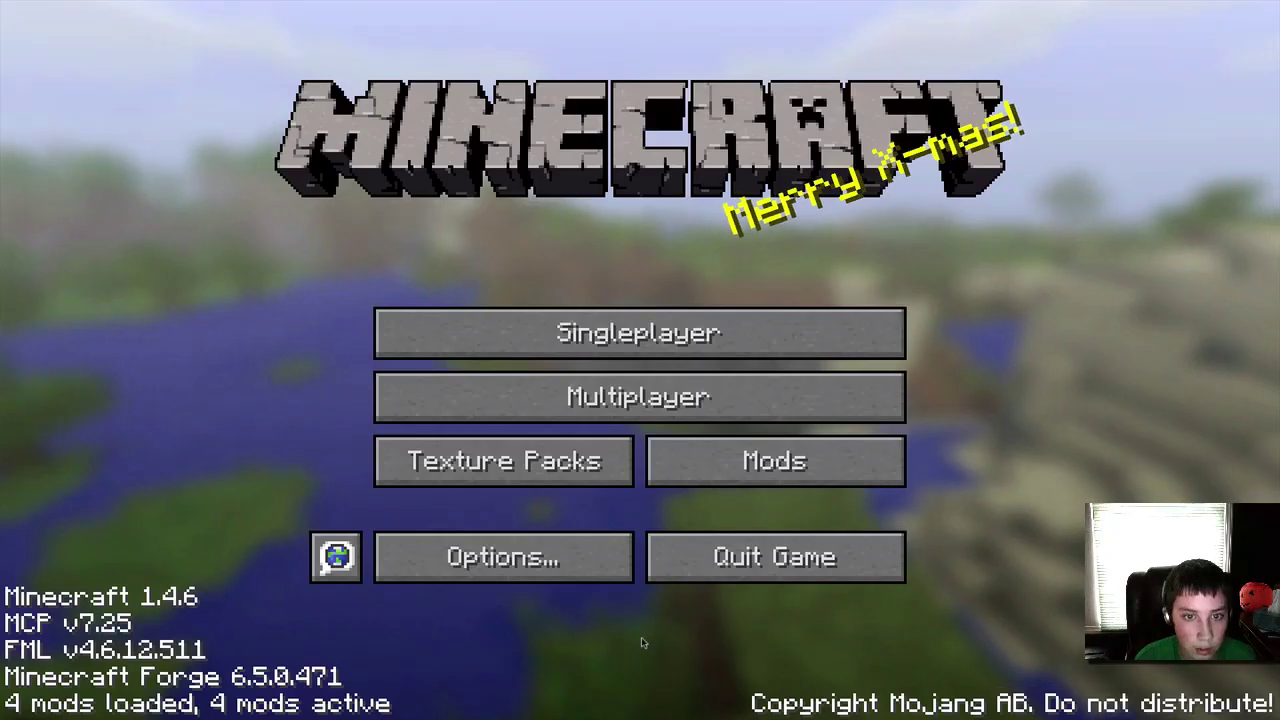
- Delete the singleplayer world MILLIANLARE
left_click(656, 345)
left_click(574, 160)
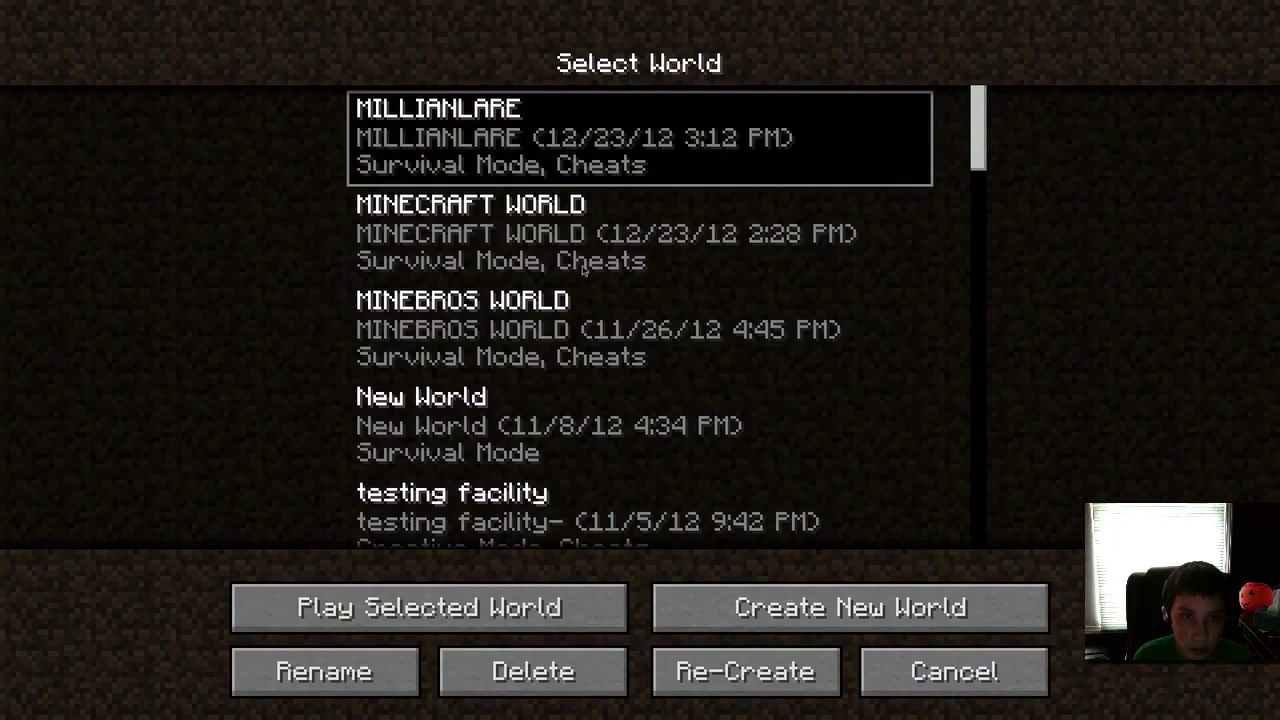
left_click(472, 698)
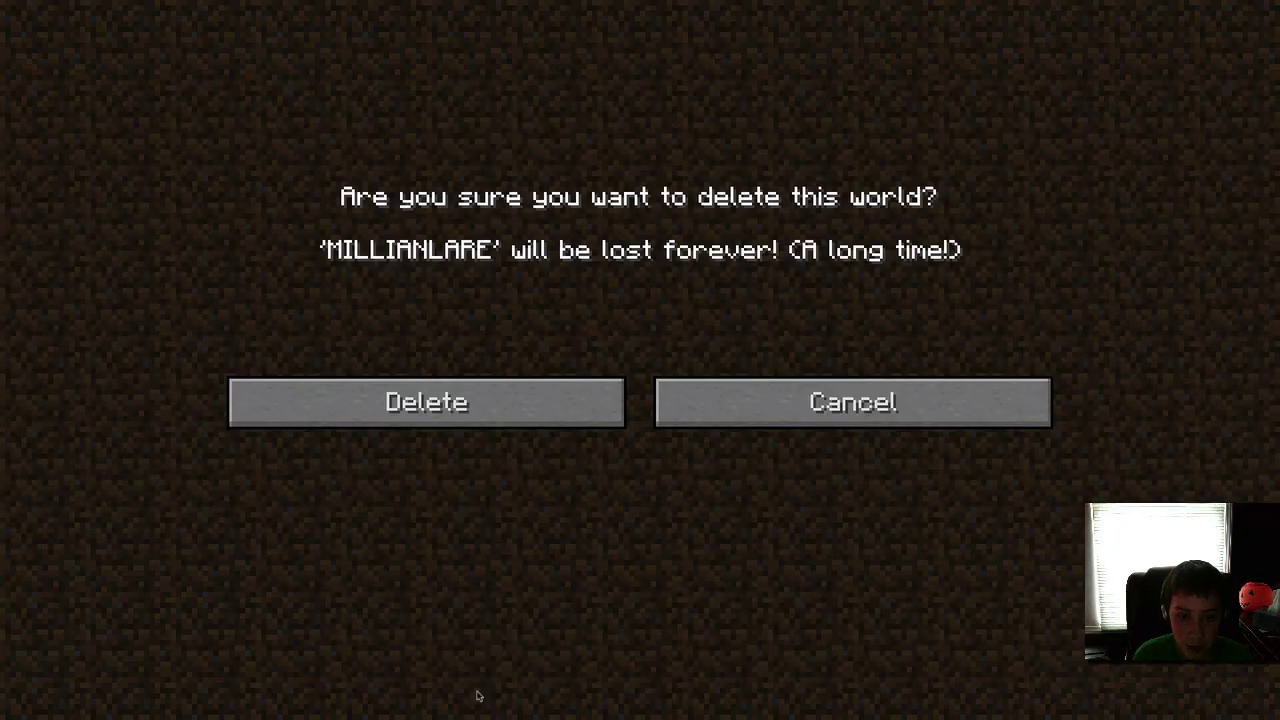
left_click(512, 384)
- Create a new Survival world named "THAUM CRAFTM MOD" with cheats and a bonus chest enabled
left_click(772, 610)
key("BackSpace")
key("BackSpace")
key("BackSpace")
key("BackSpace")
key("BackSpace")
key("BackSpace")
key("BackSpace")
key("BackSpace")
key("BackSpace")
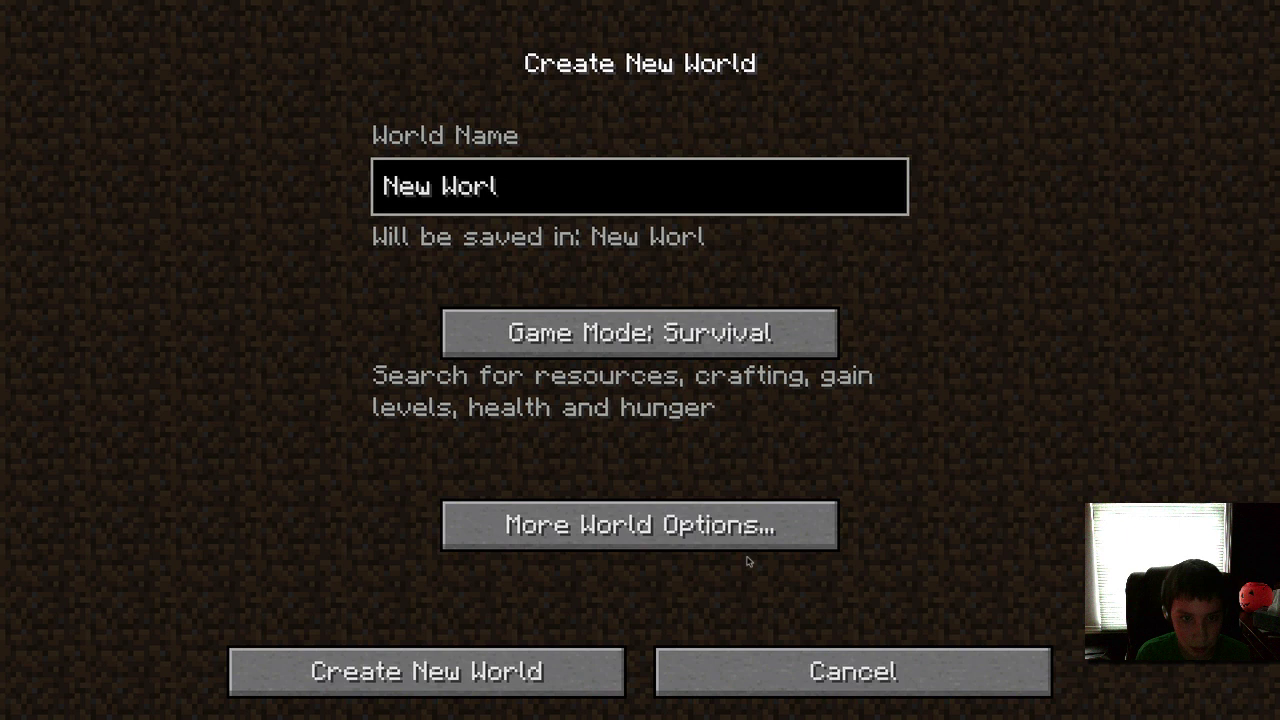
type("TH")
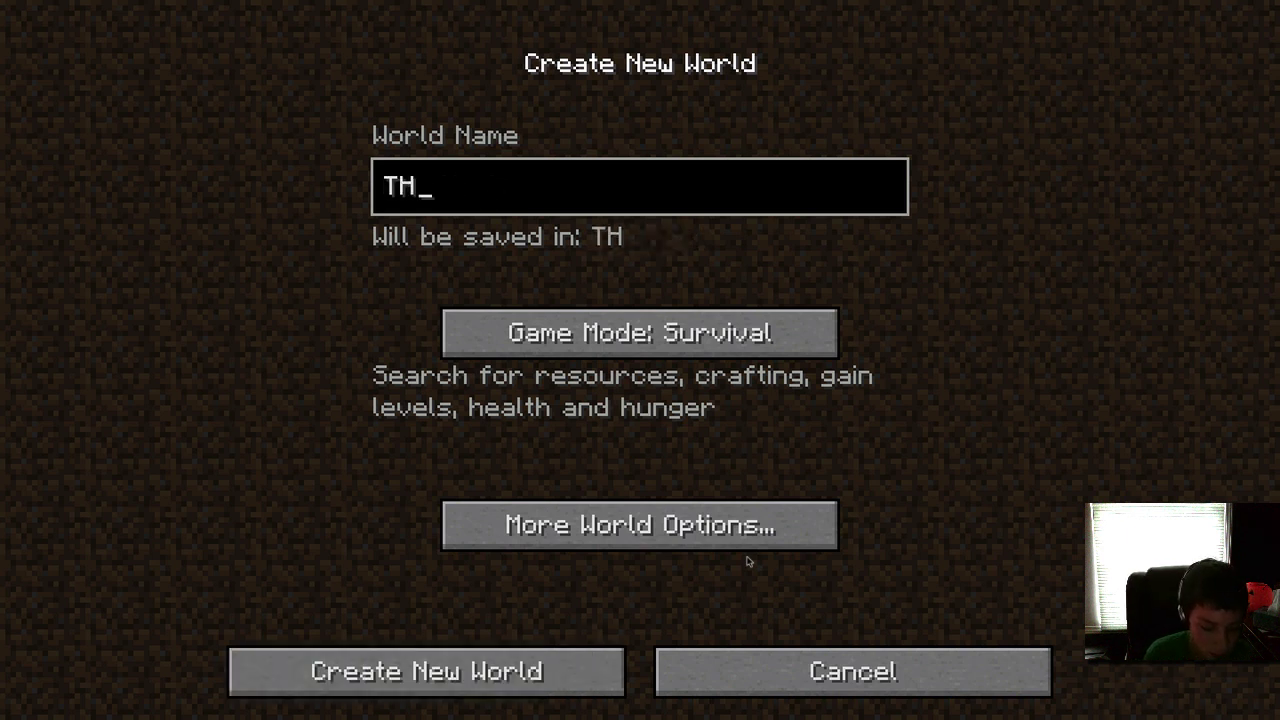
type("AUM CRAFTM")
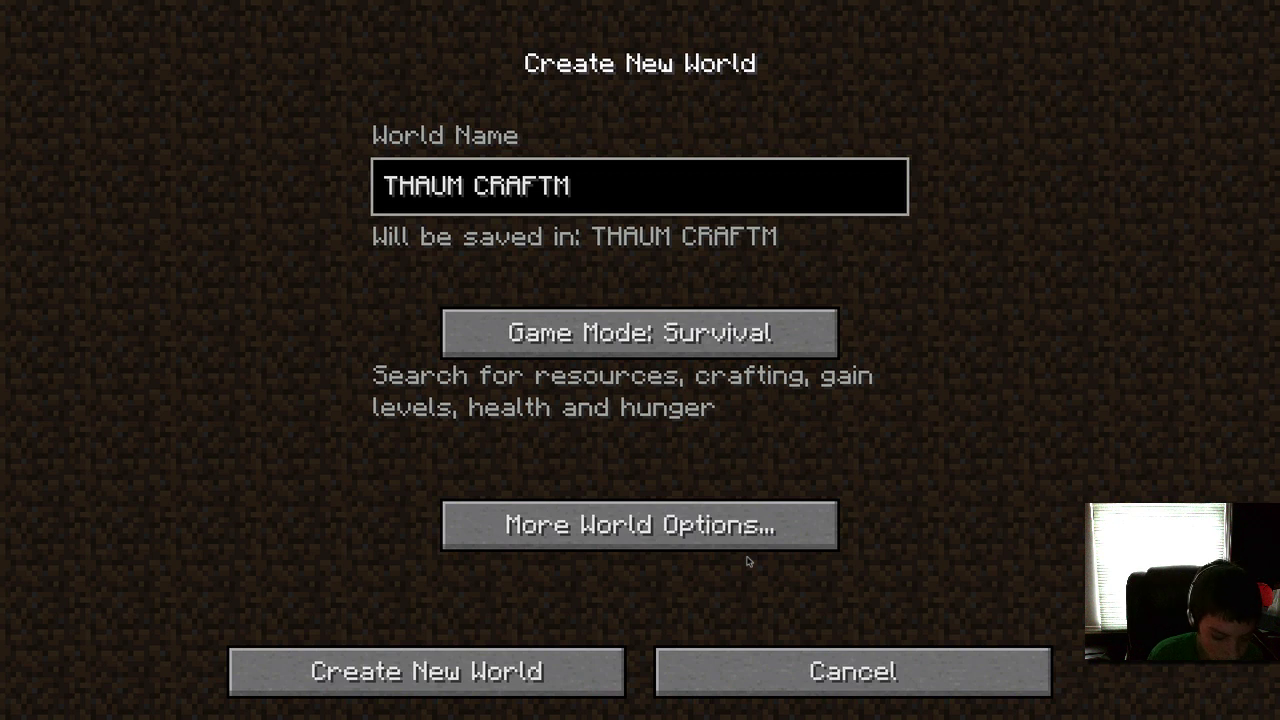
type("  MOD")
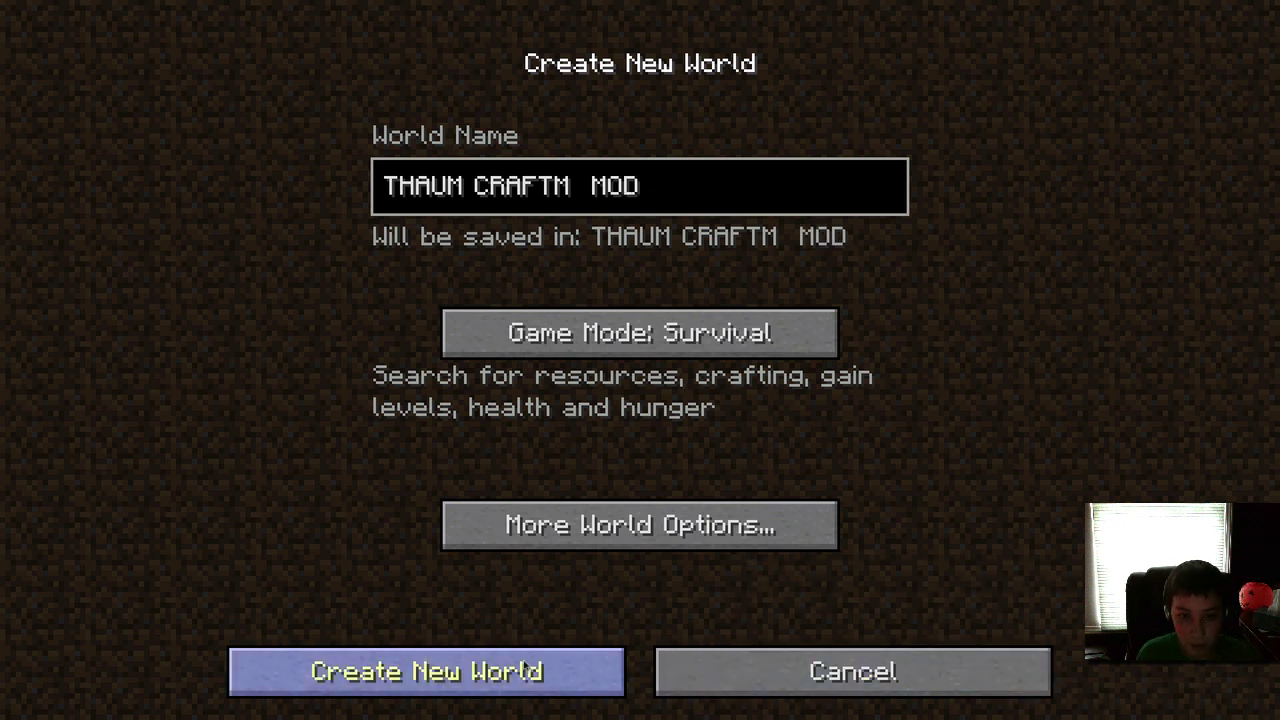
left_click(480, 522)
left_click(330, 428)
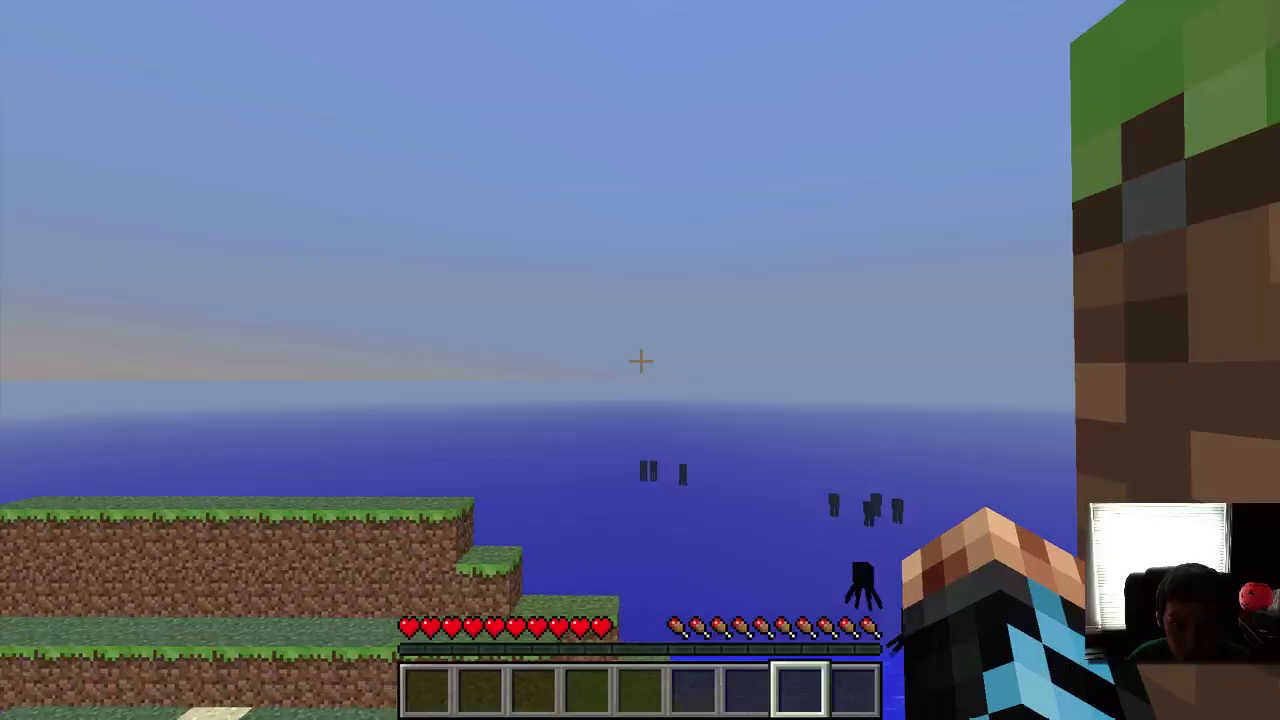
- Walk to the bonus chest and take all the planks, sticks and axes out of it
key("2")
key("1")
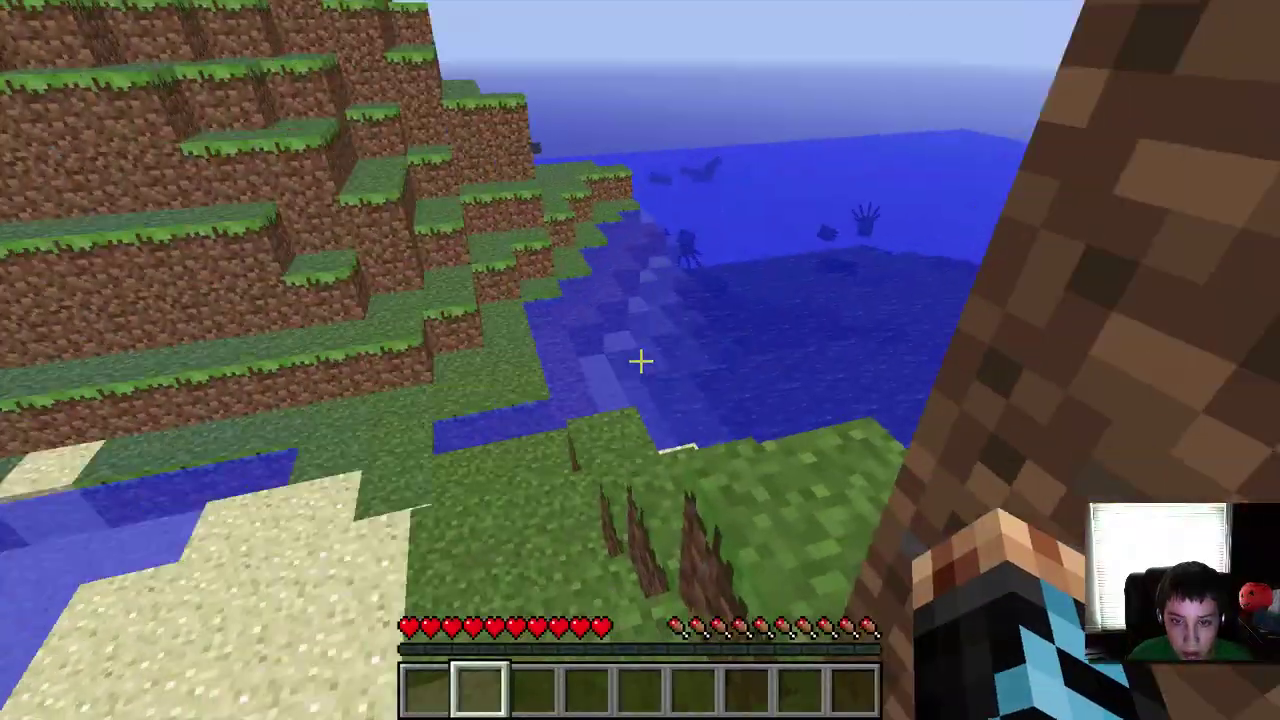
key("2")
key("w")
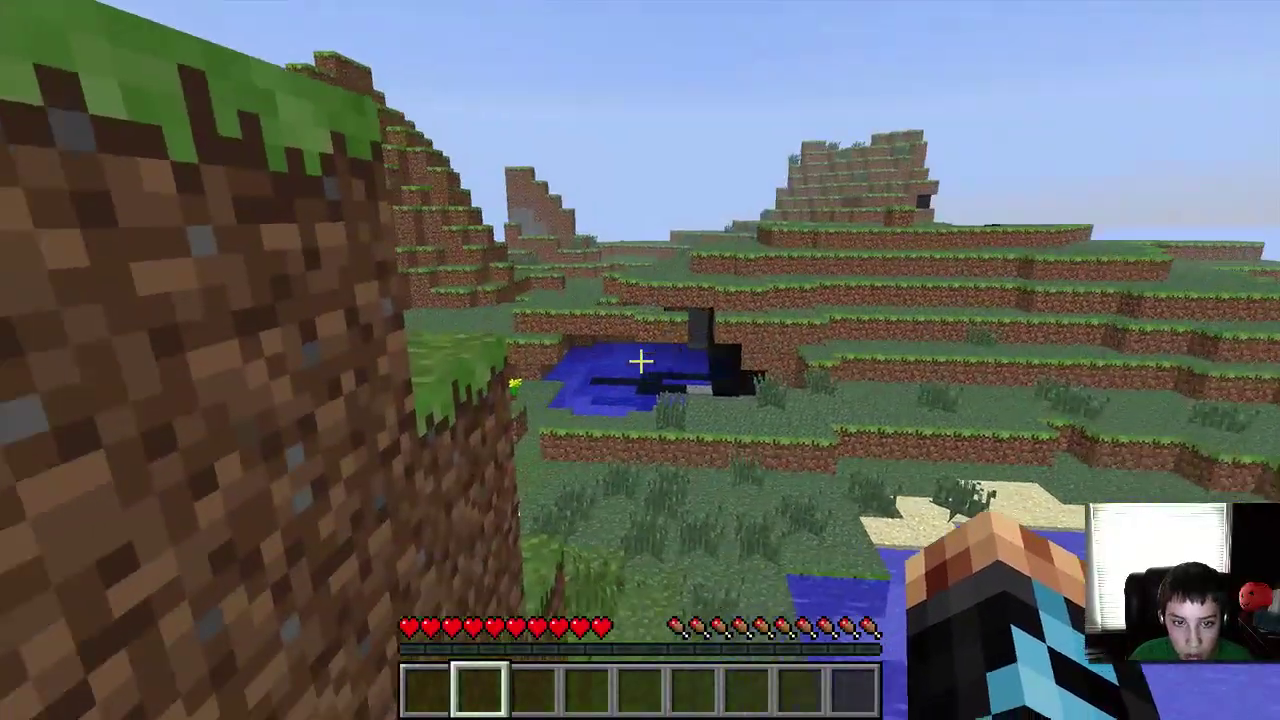
key("3")
key("w")
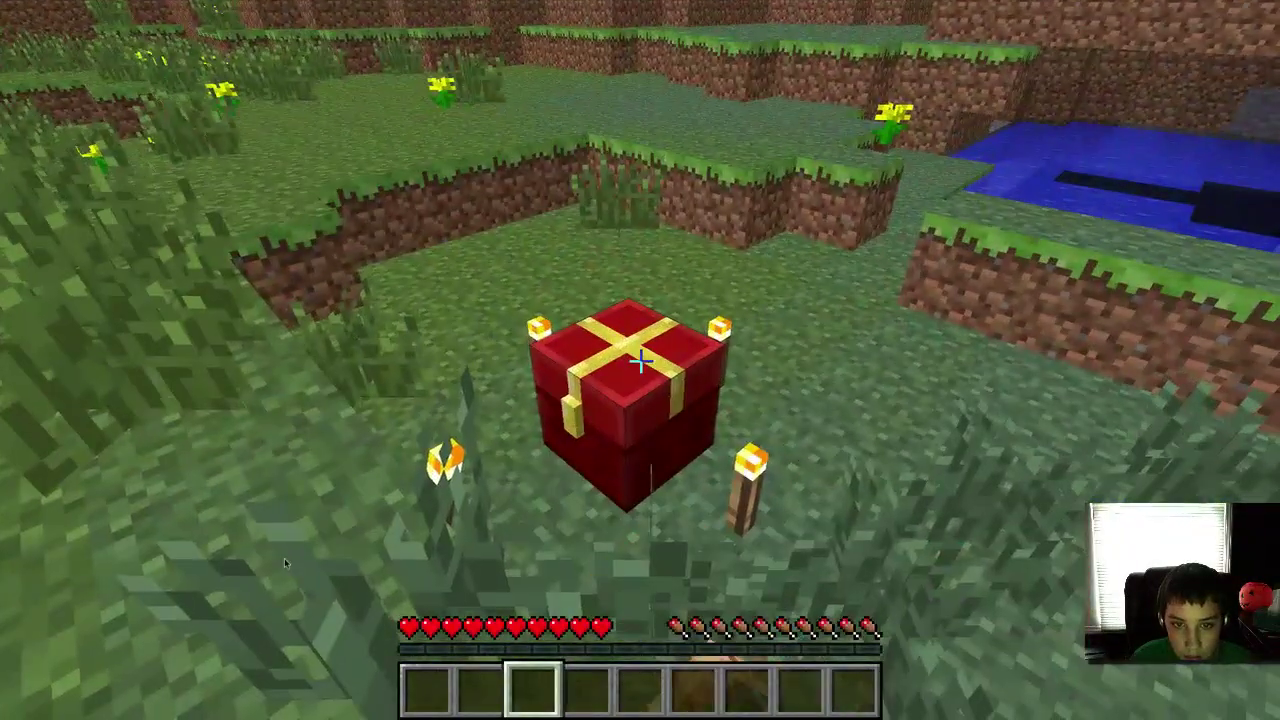
right_click(640, 360)
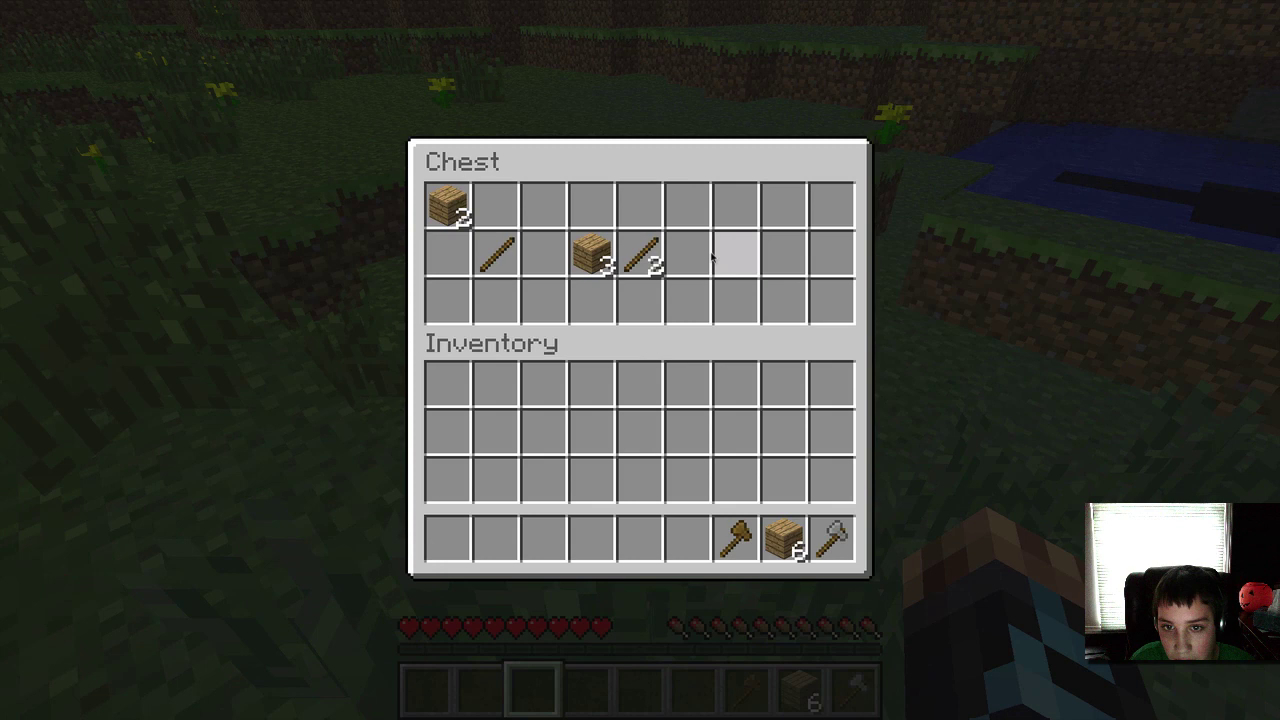
key("e")
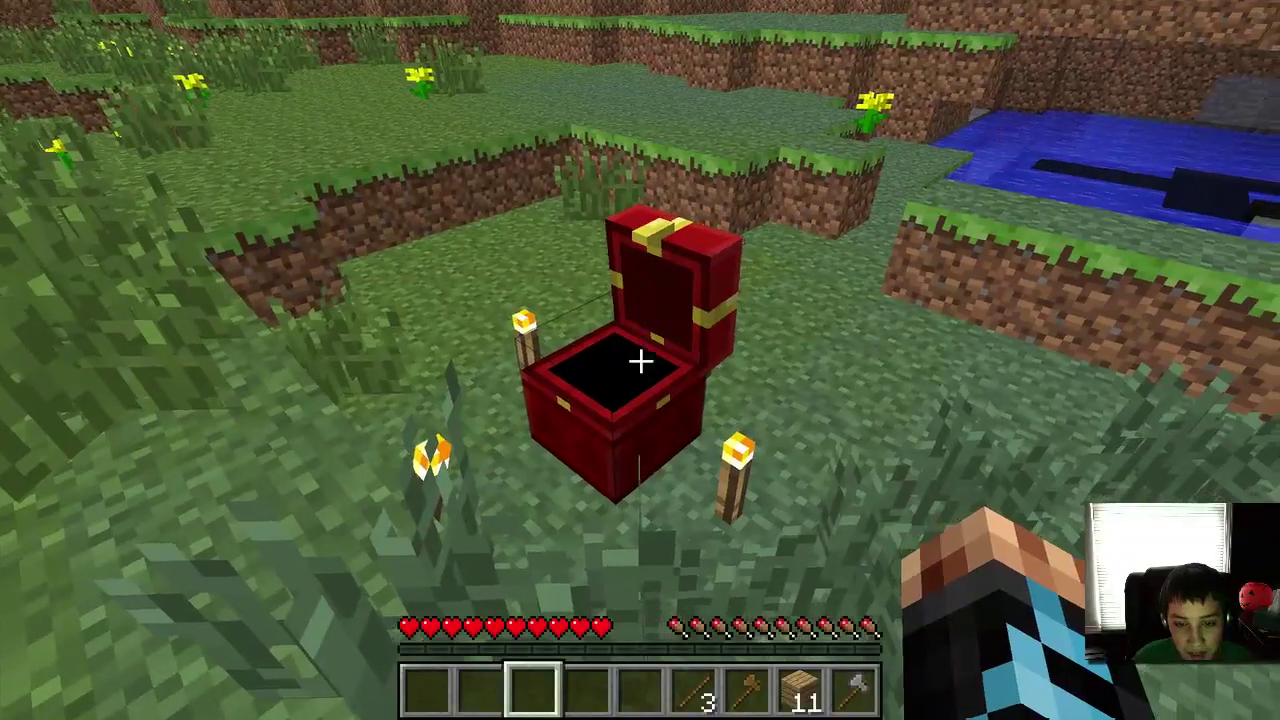
- Break the emptied bonus chest with the stone axe and collect the chest and its four surrounding torches
key("8")
key("9")
left_click(640, 360)
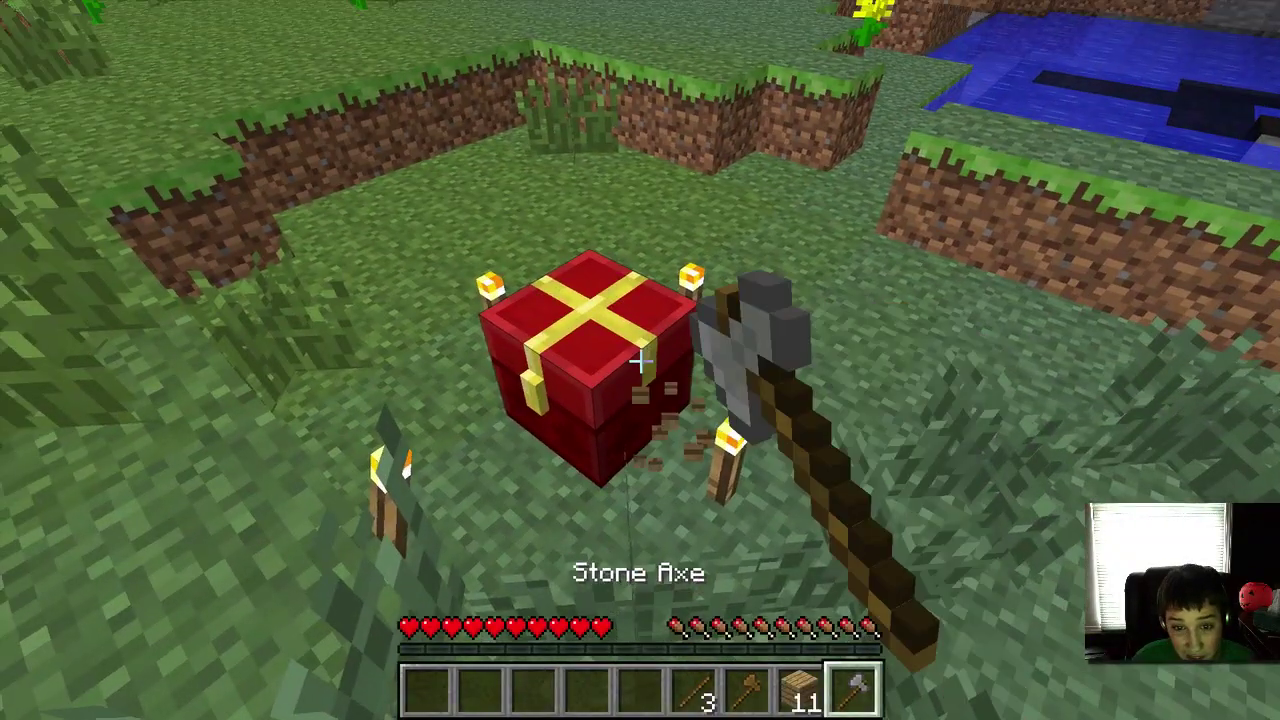
key("s")
key("w")
key("3")
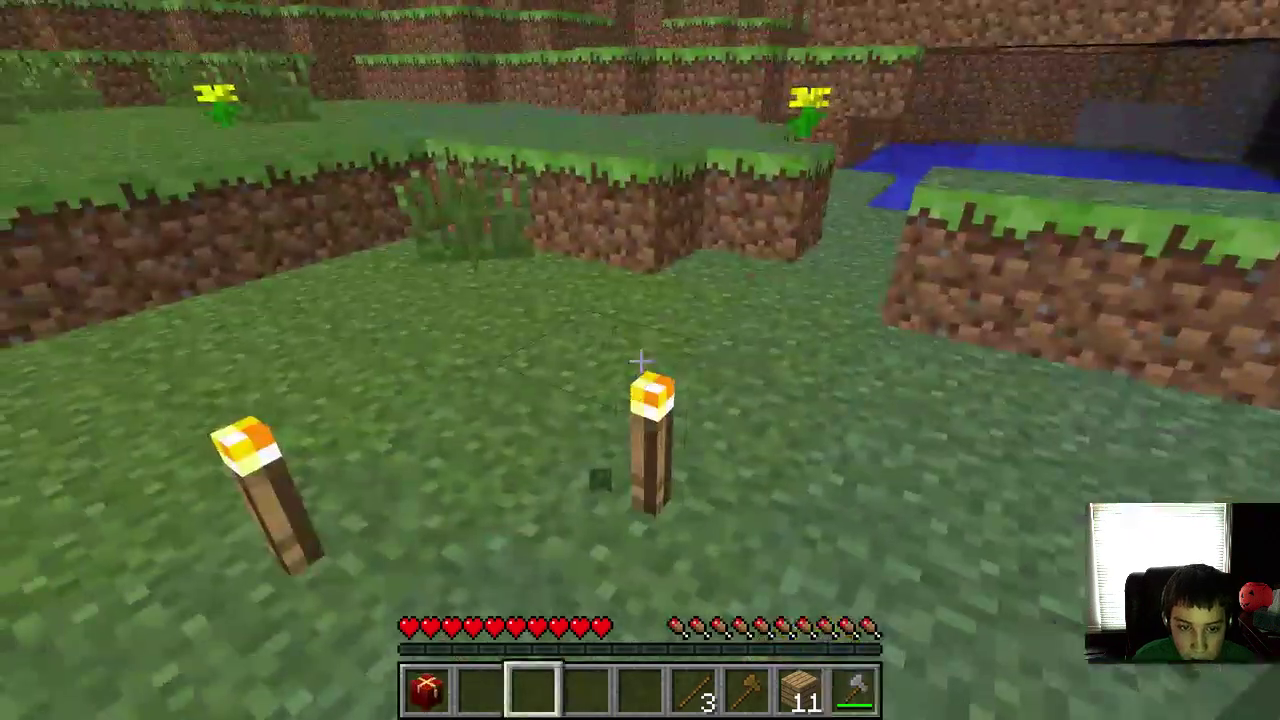
key("w")
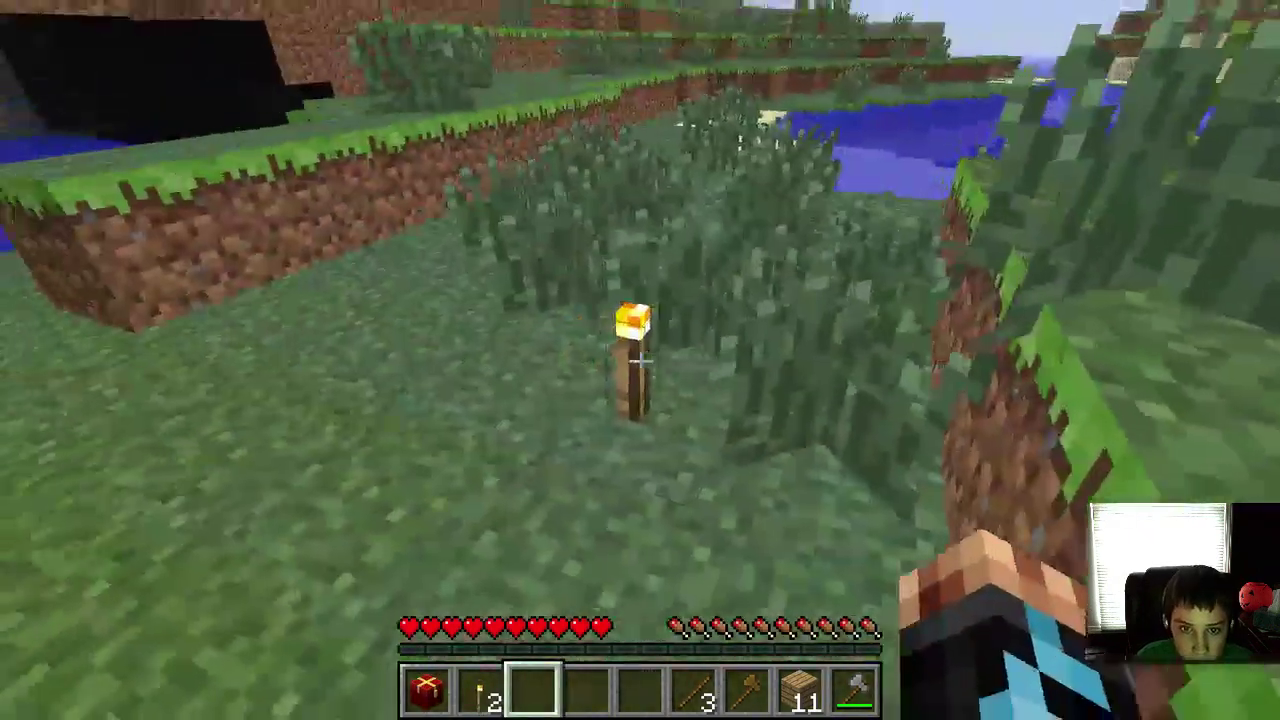
key("w")
key("w")
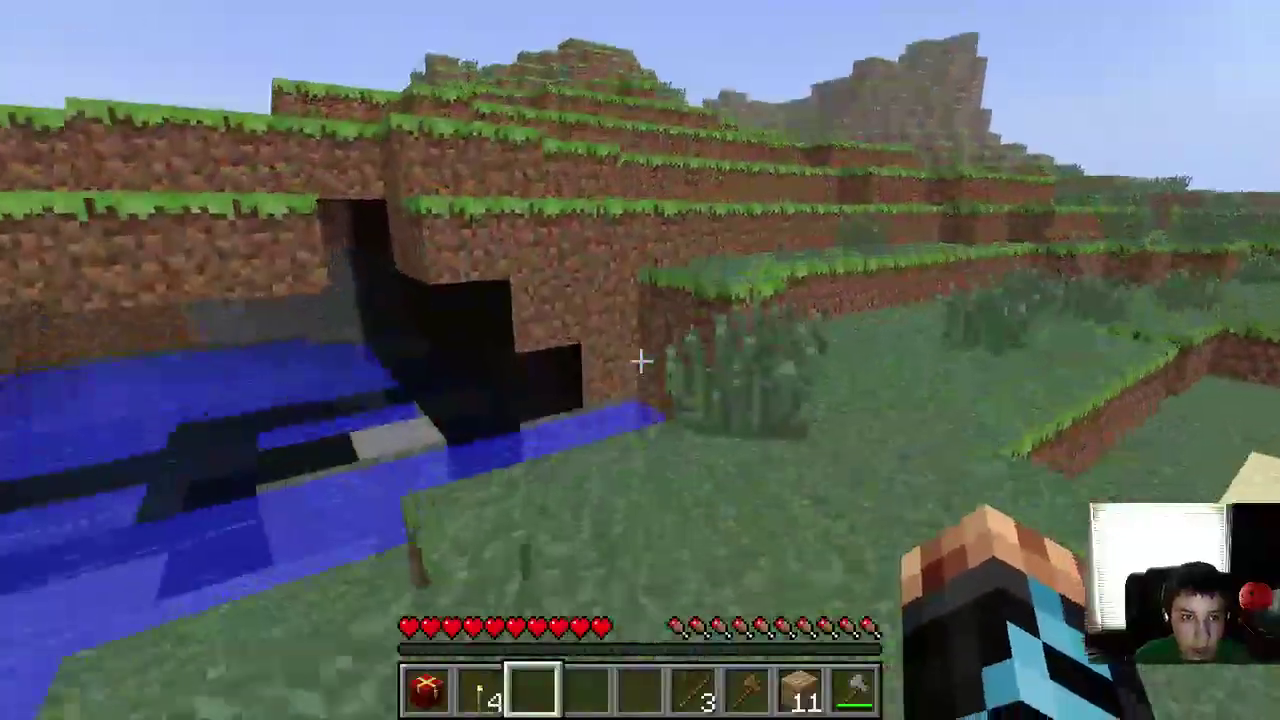
- Walk onto the open grass and switch to Creative mode with the command /gamemode 1
key("w")
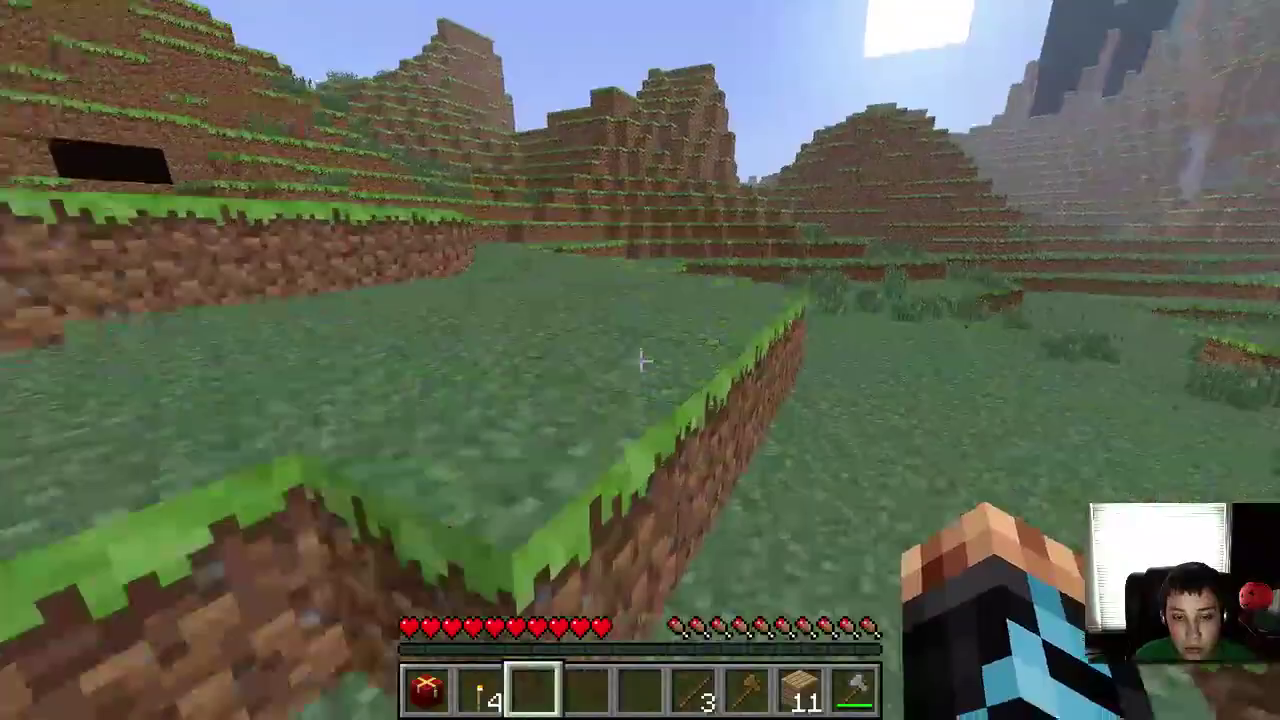
key("e")
key("e")
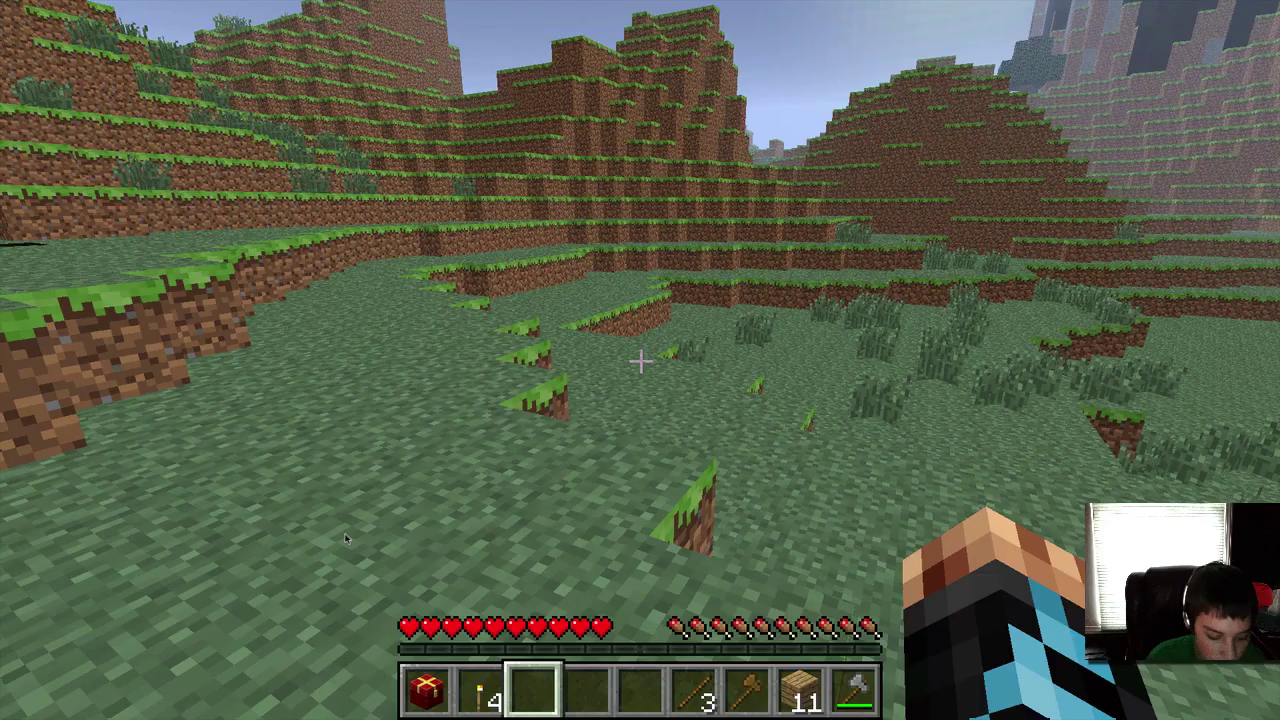
type("/ga")
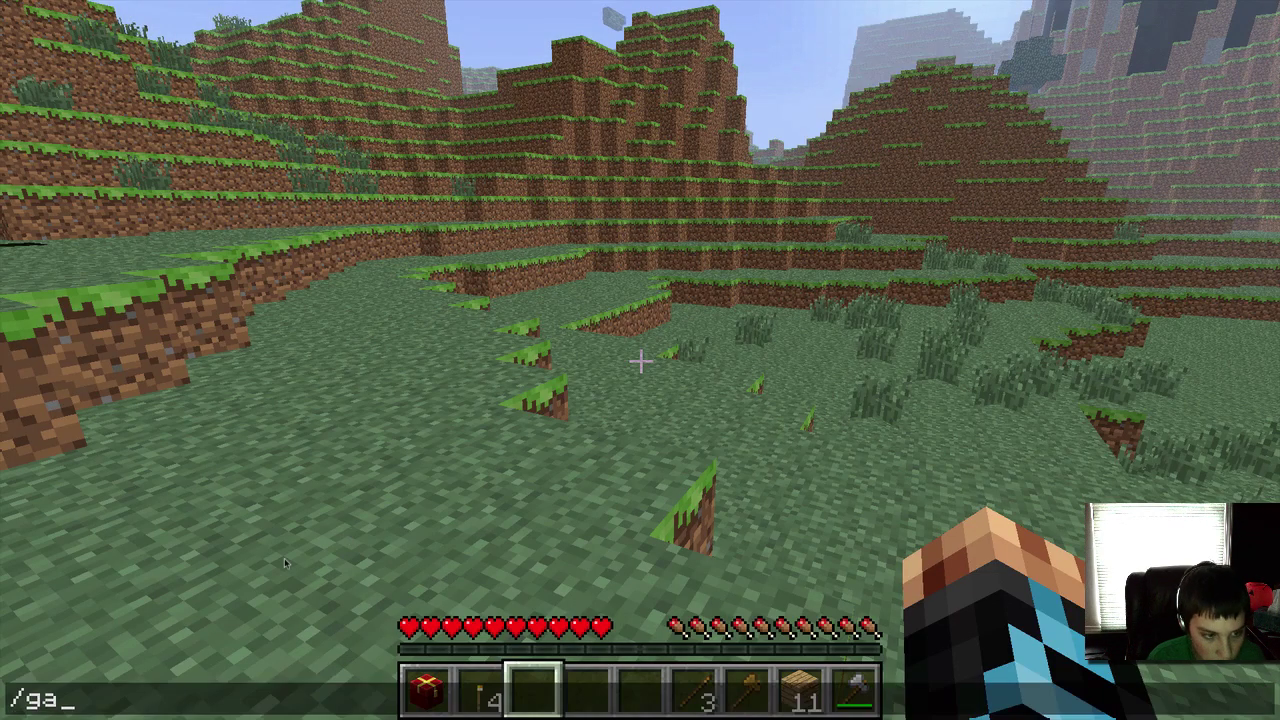
type("memode 1")
key("Return")
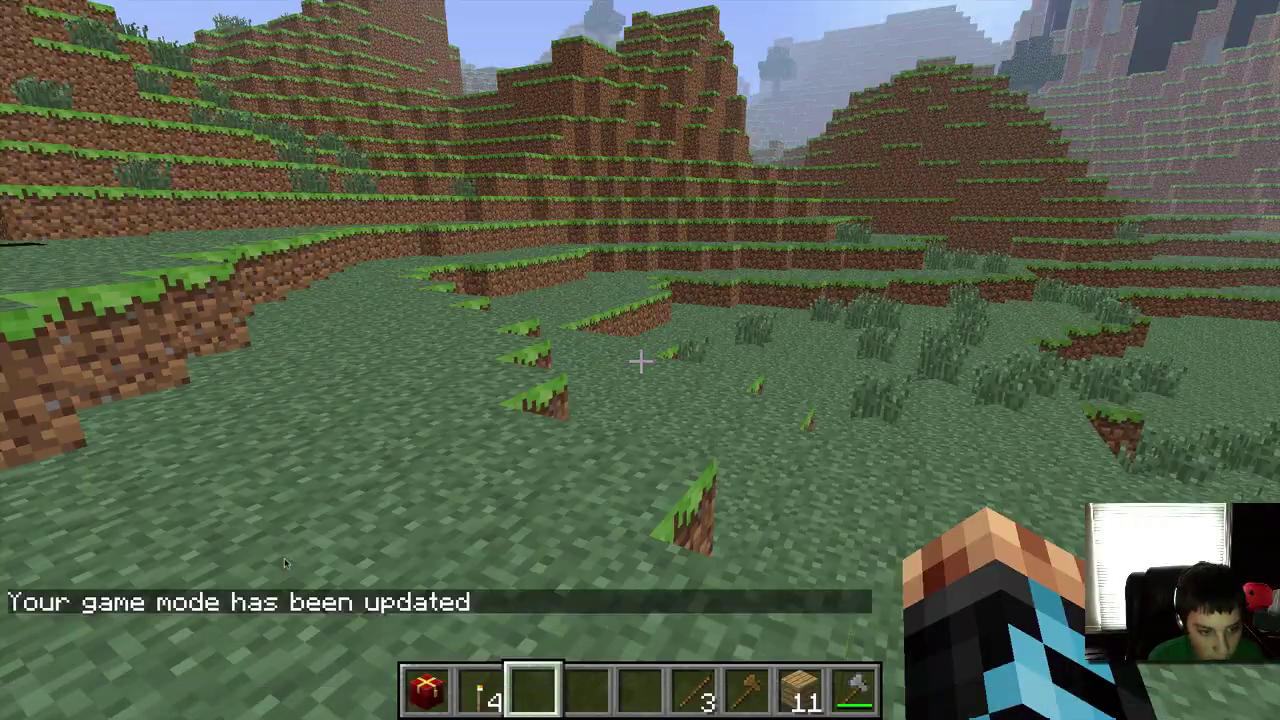
- Add a Fire Shard and a Flux Filter from the Thaumcraft items in the creative inventory to the hotbar
key("e")
scroll(543, 330, "down", 10)
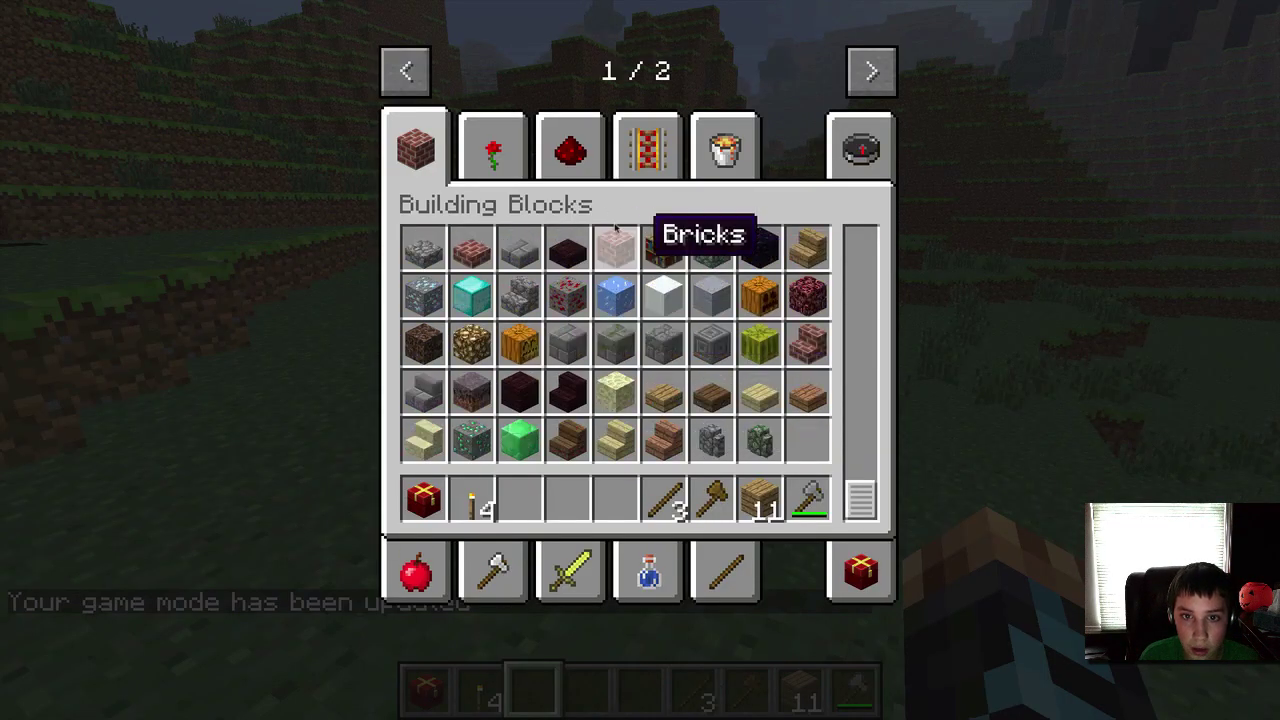
left_click(872, 71)
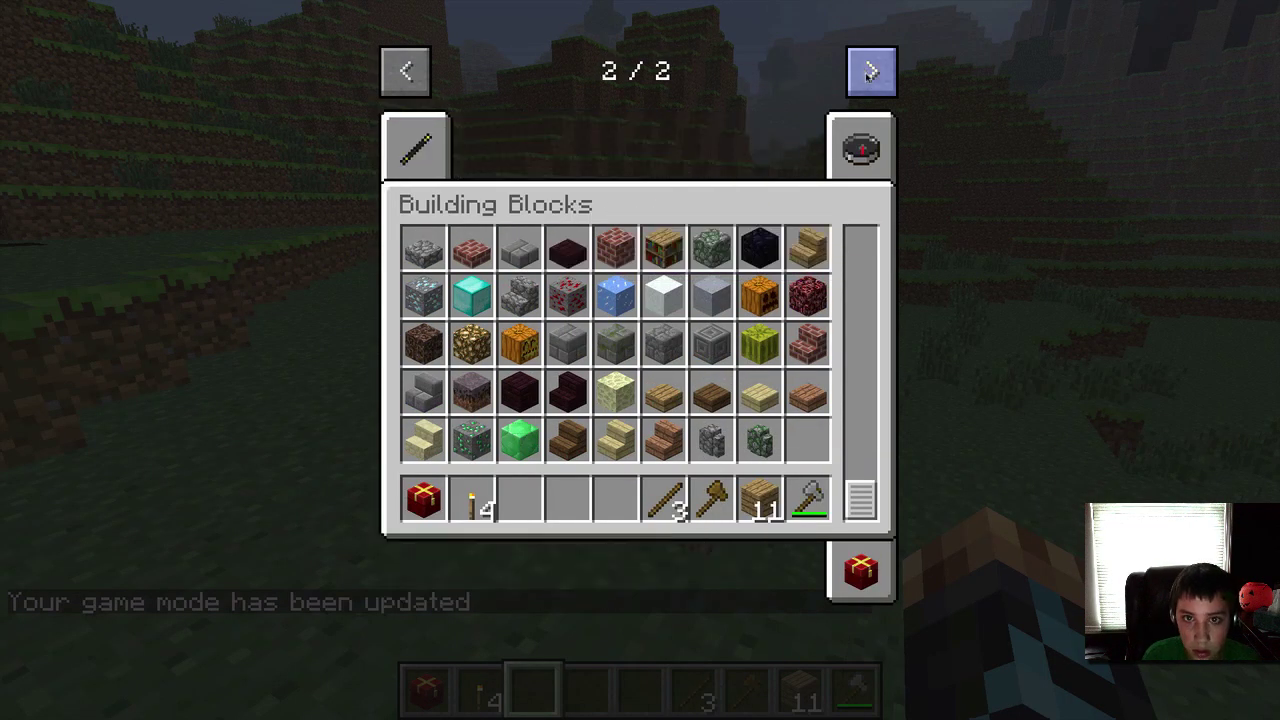
left_click(425, 172)
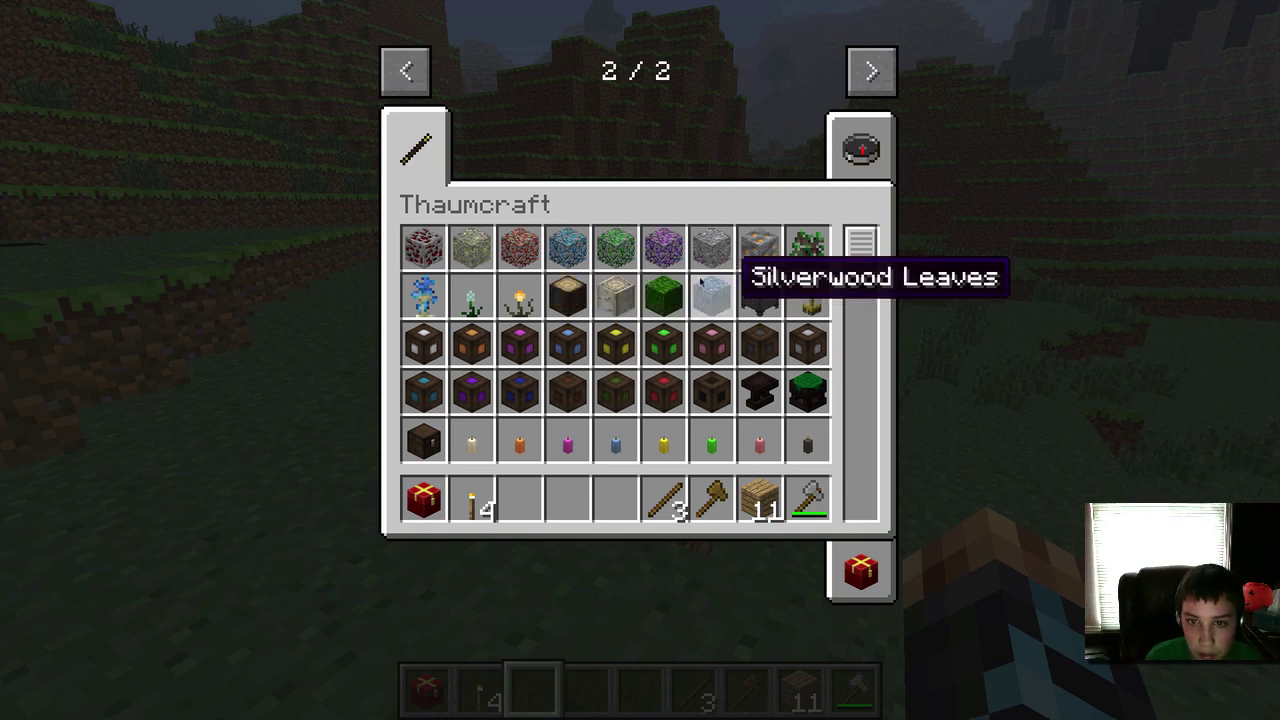
scroll(757, 425, "down", 5)
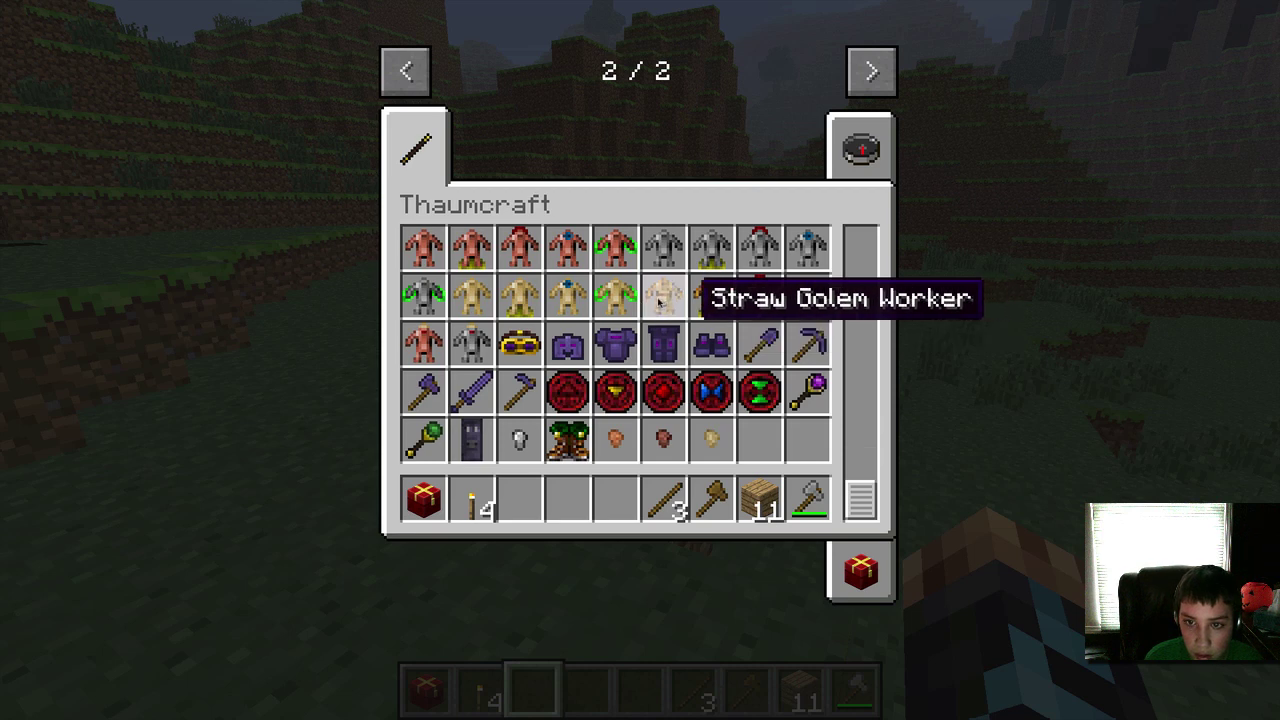
scroll(670, 304, "up", 3)
scroll(630, 315, "up", 2)
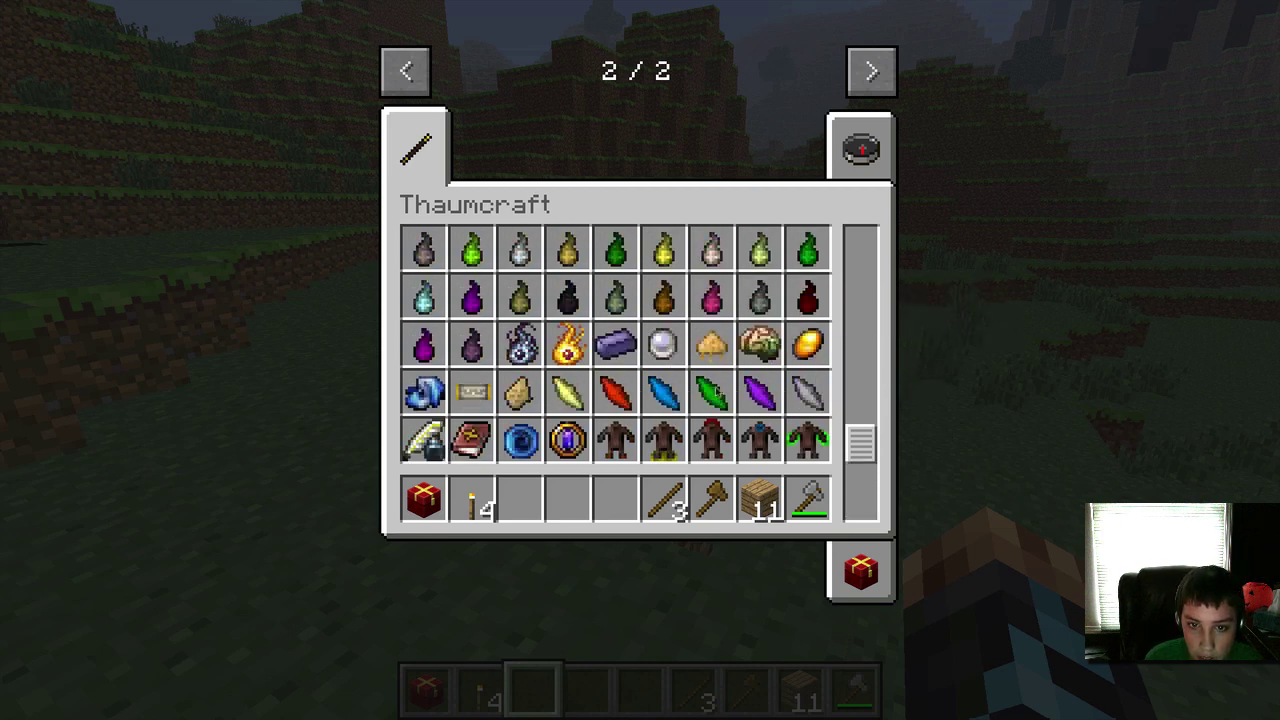
left_click(617, 392)
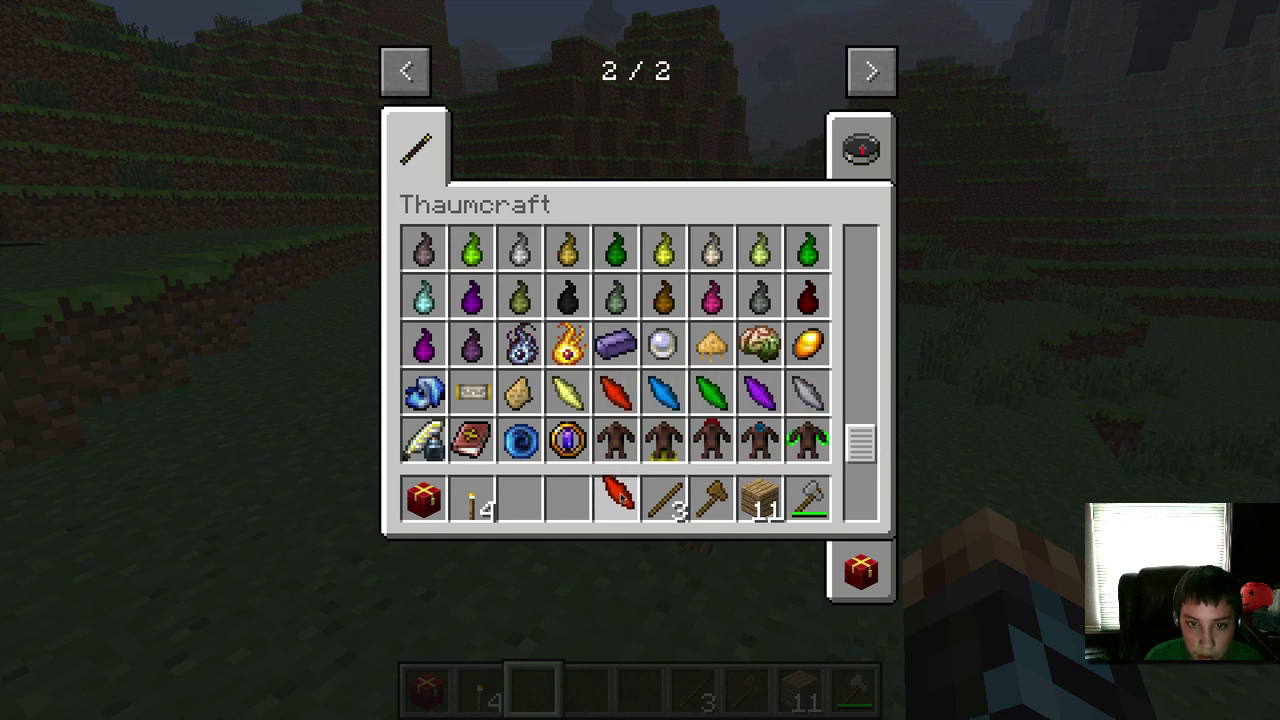
left_click(619, 495)
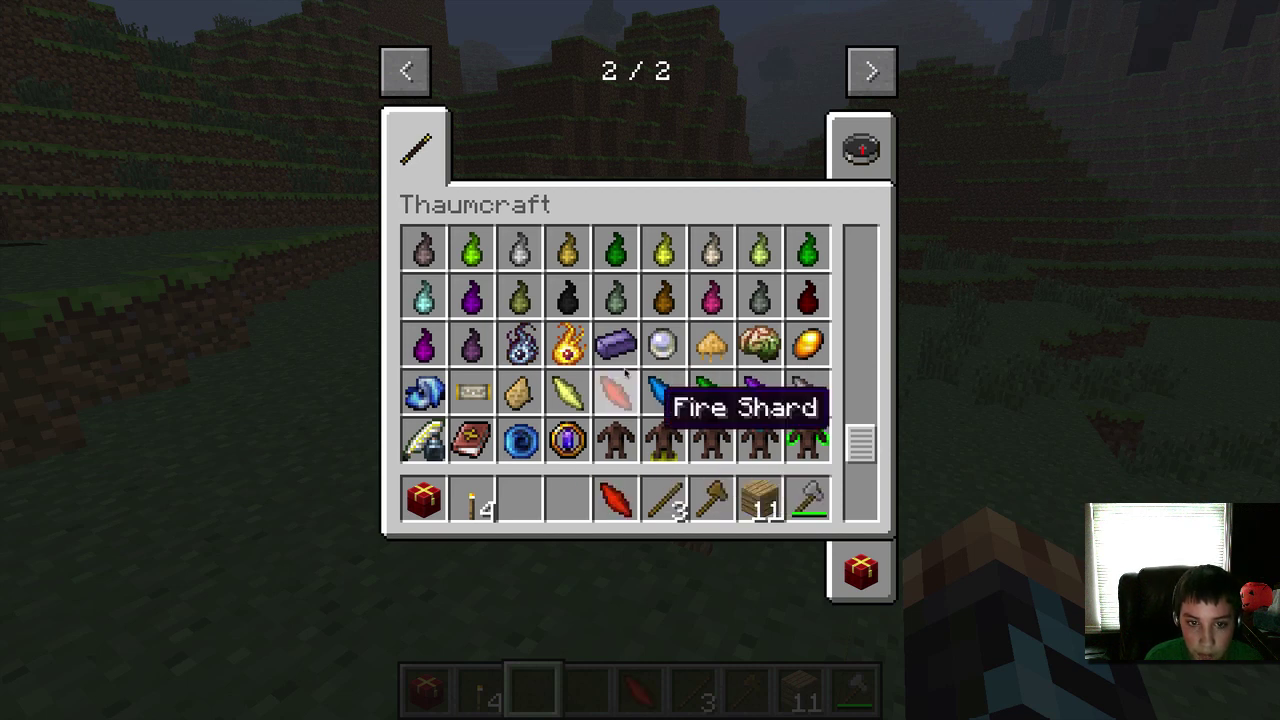
left_click(487, 376)
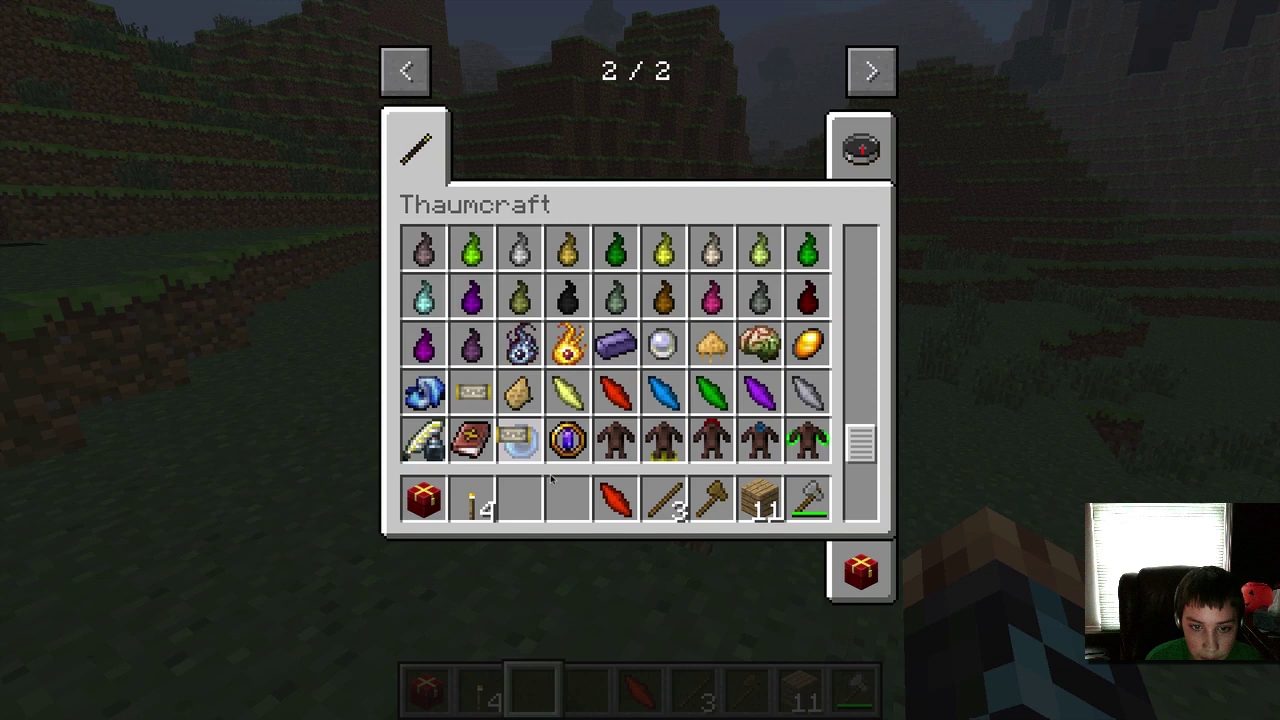
left_click(568, 502)
- Look through the Thaumcraft items and the building blocks in the creative inventory
scroll(617, 380, "up", 10)
scroll(617, 378, "down", 7)
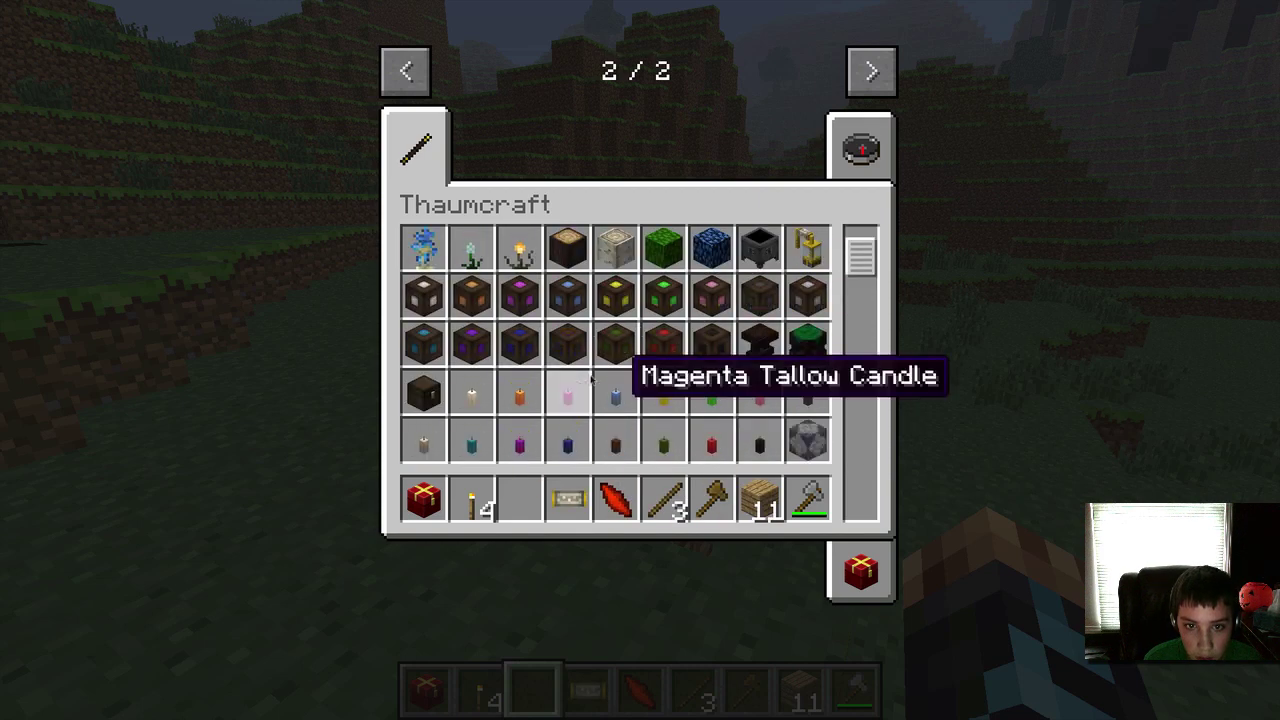
scroll(590, 380, "up", 4)
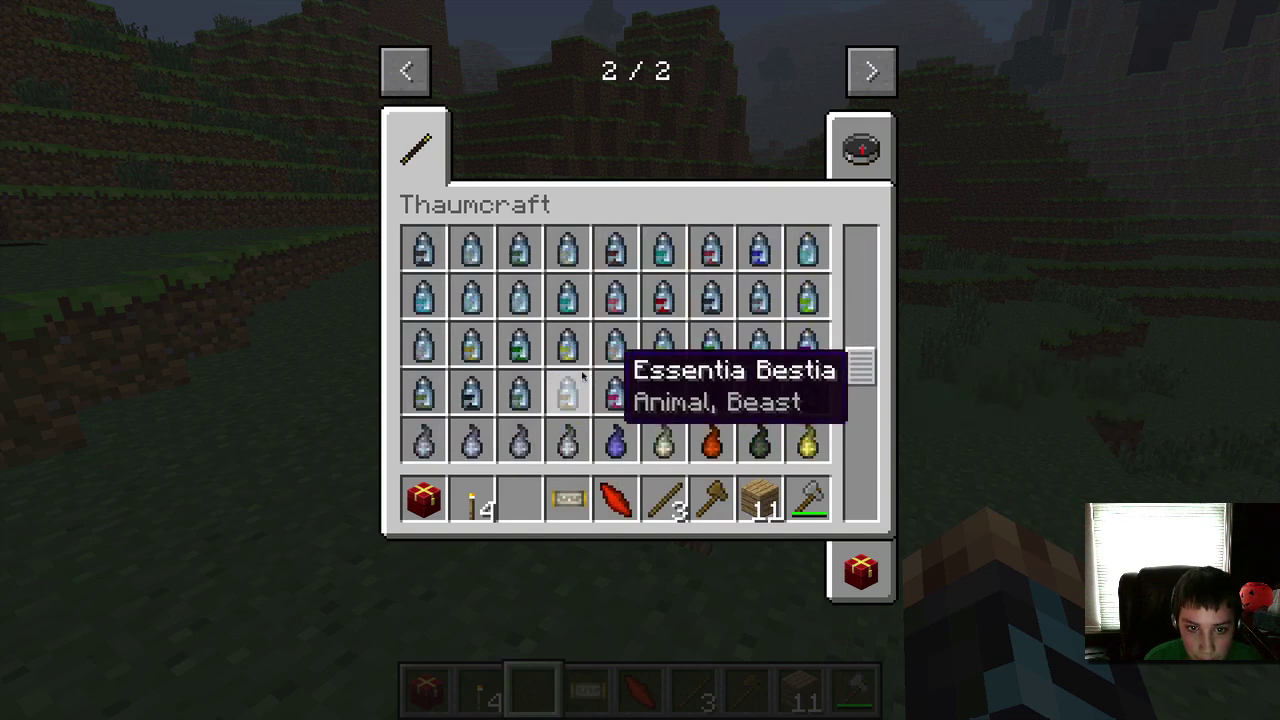
scroll(583, 375, "up", 5)
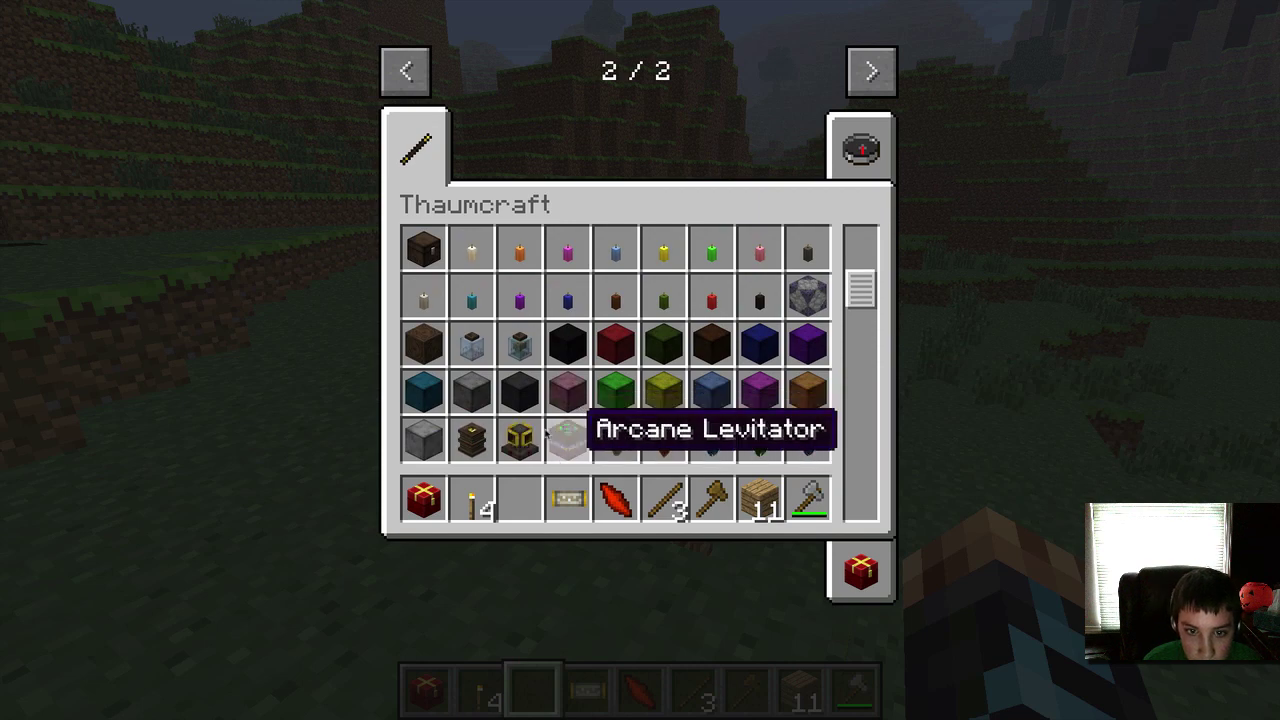
scroll(475, 436, "up", 4)
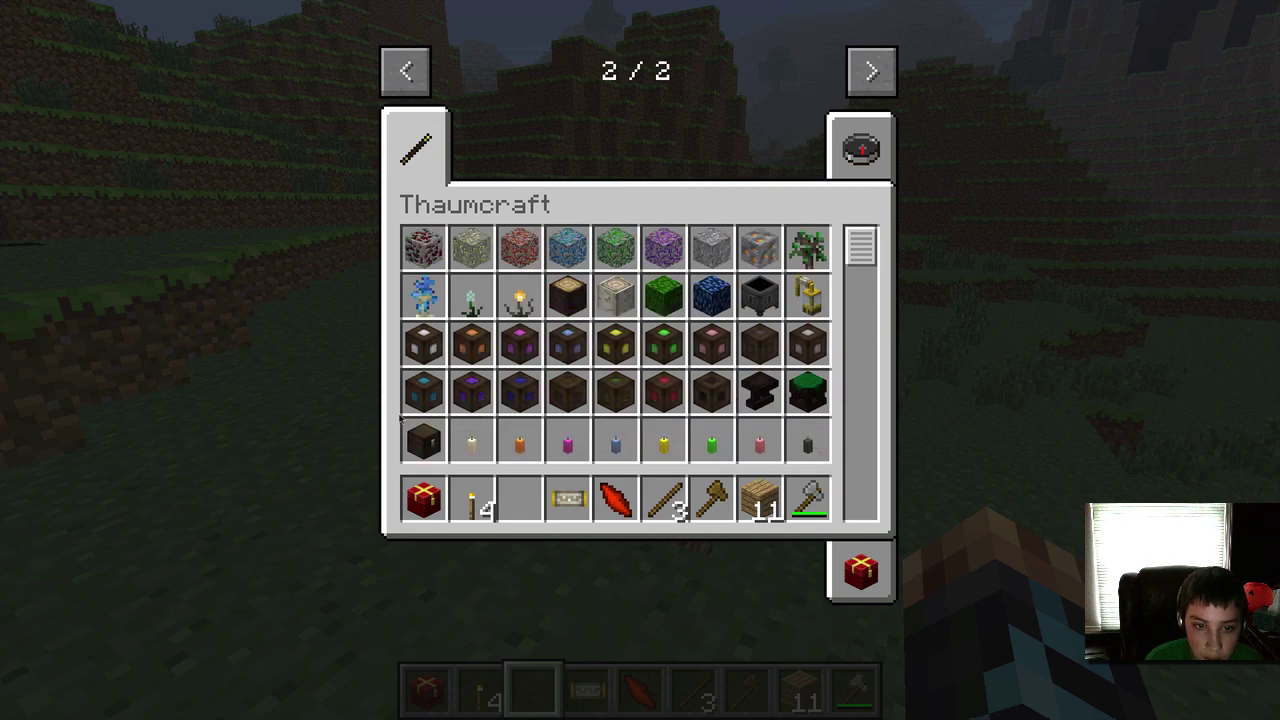
left_click(405, 70)
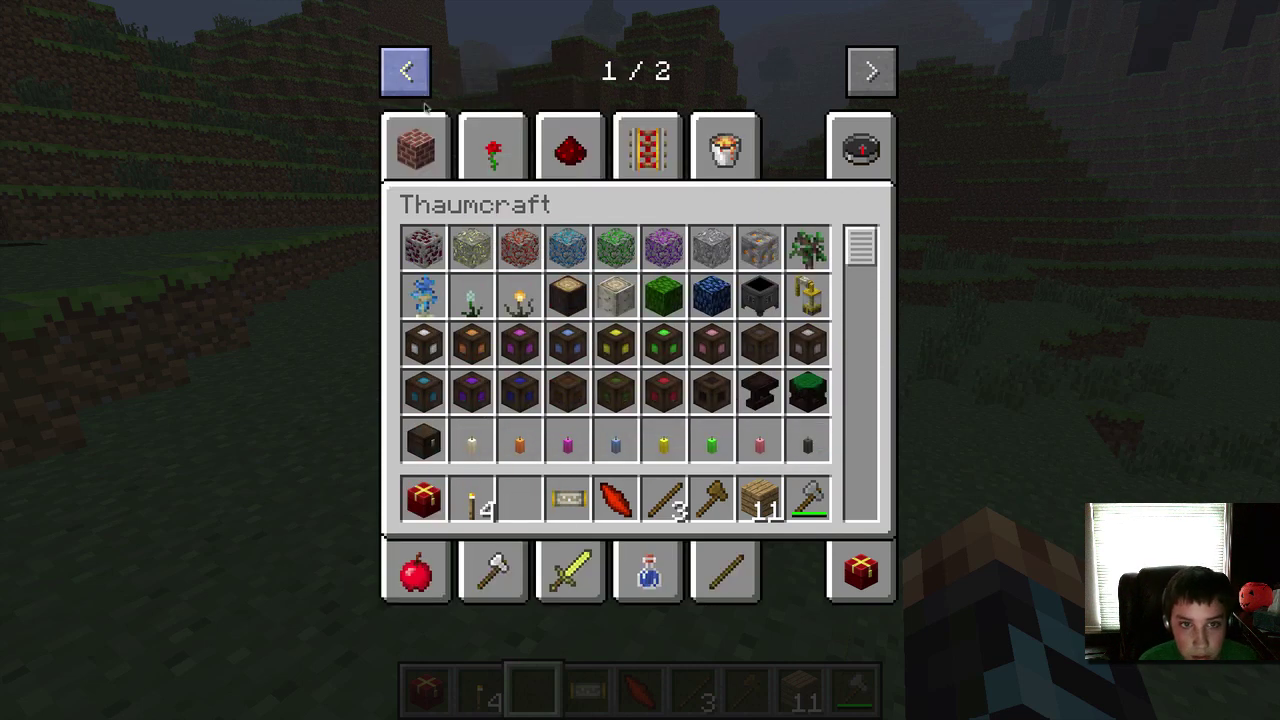
scroll(519, 243, "down", 3)
scroll(780, 335, "up", 4)
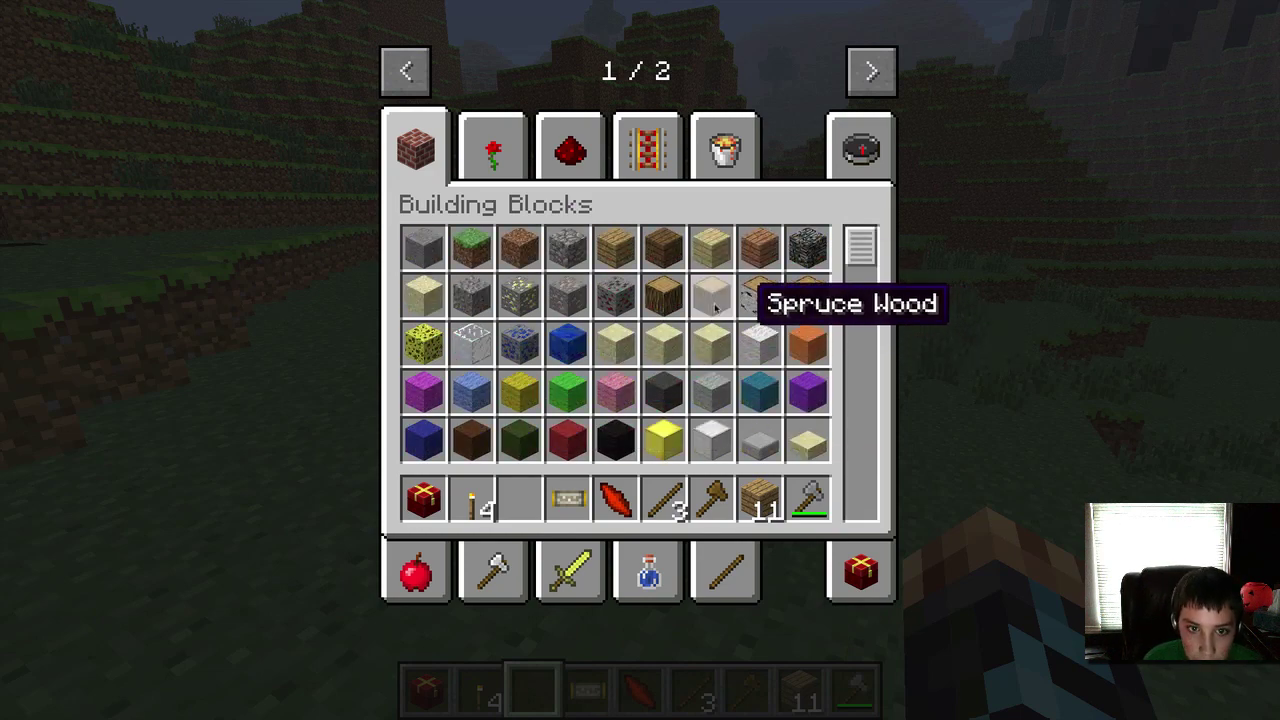
scroll(715, 310, "down", 3)
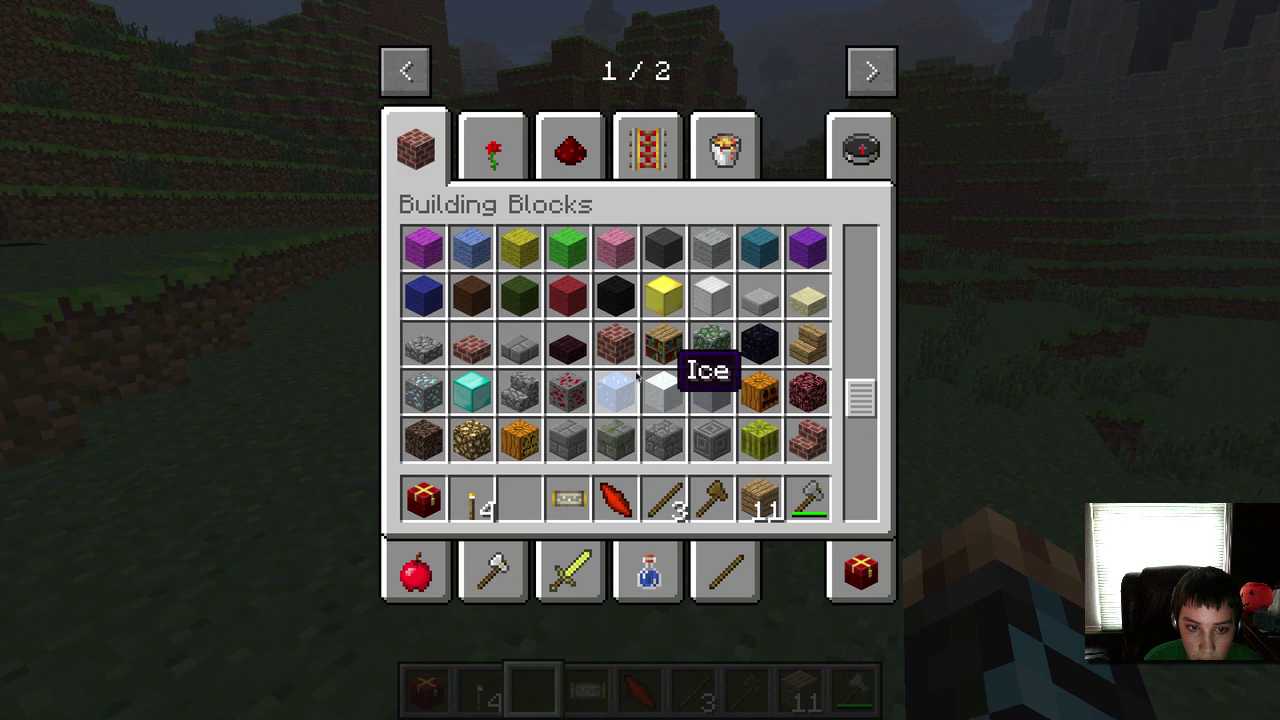
scroll(634, 376, "down", 2)
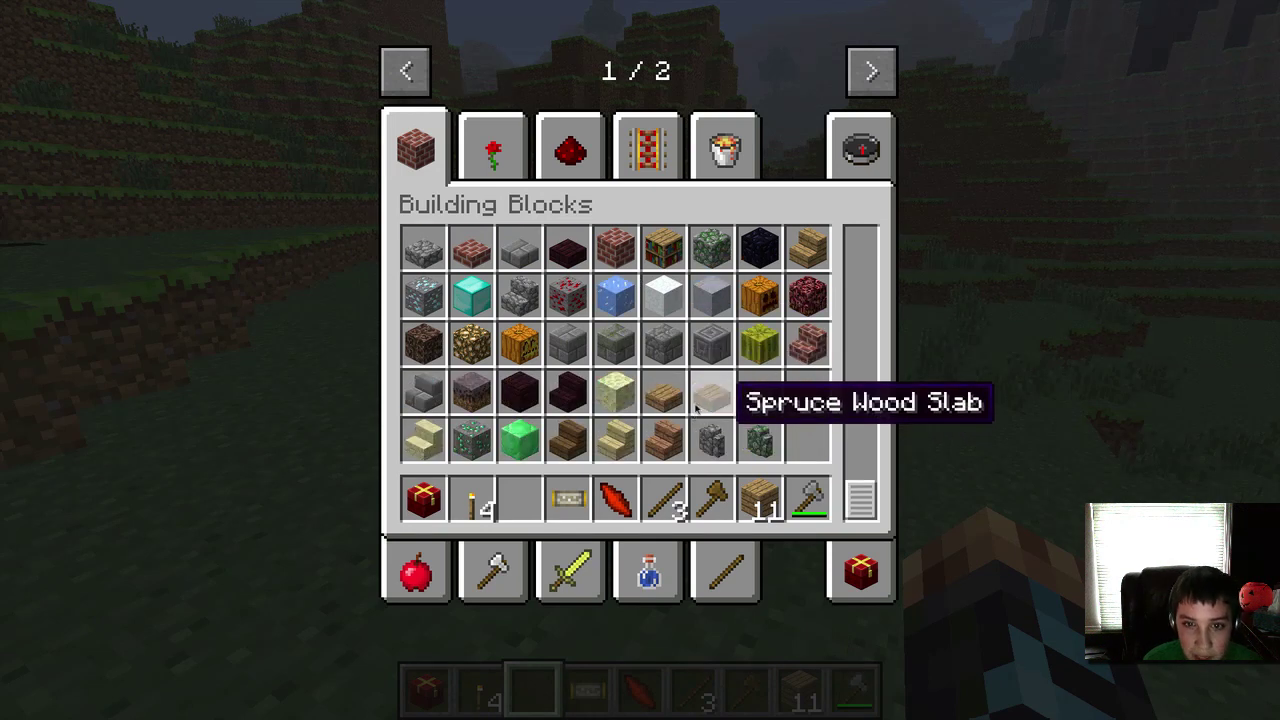
scroll(662, 400, "up", 5)
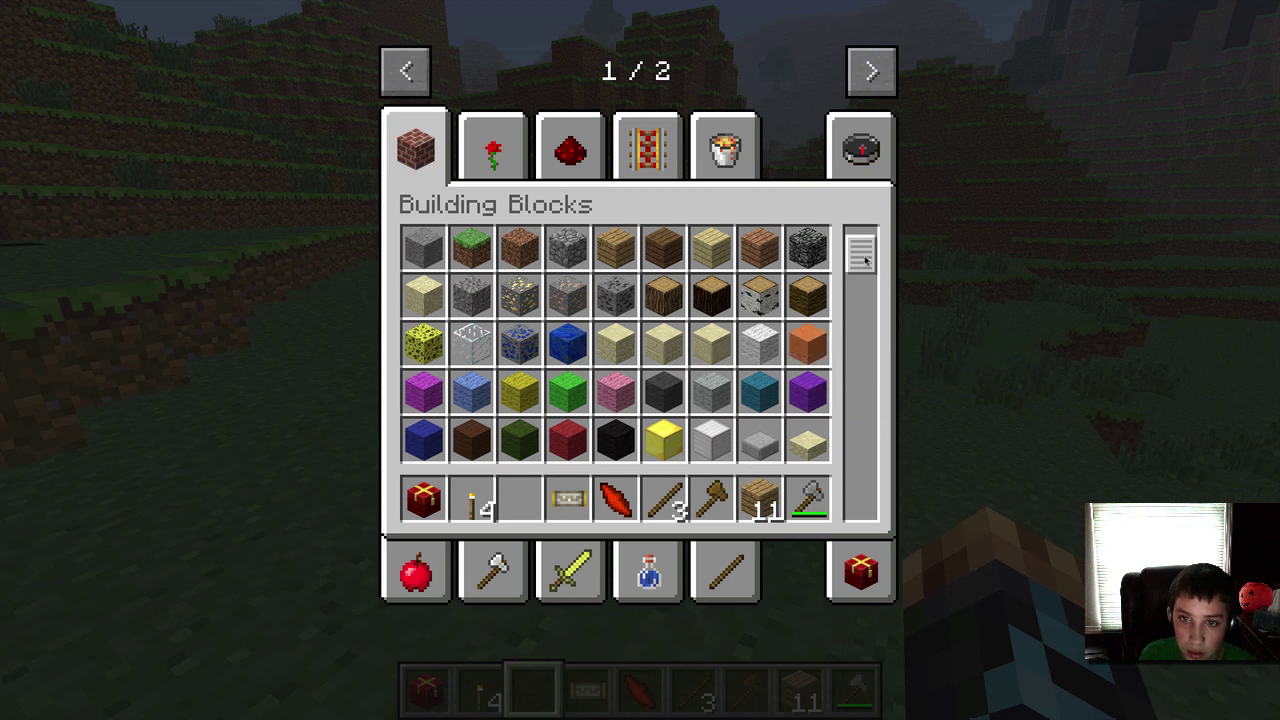
mouse_move(866, 270)
left_mouse_down()
mouse_move(857, 517)
mouse_move(858, 250)
left_mouse_up()
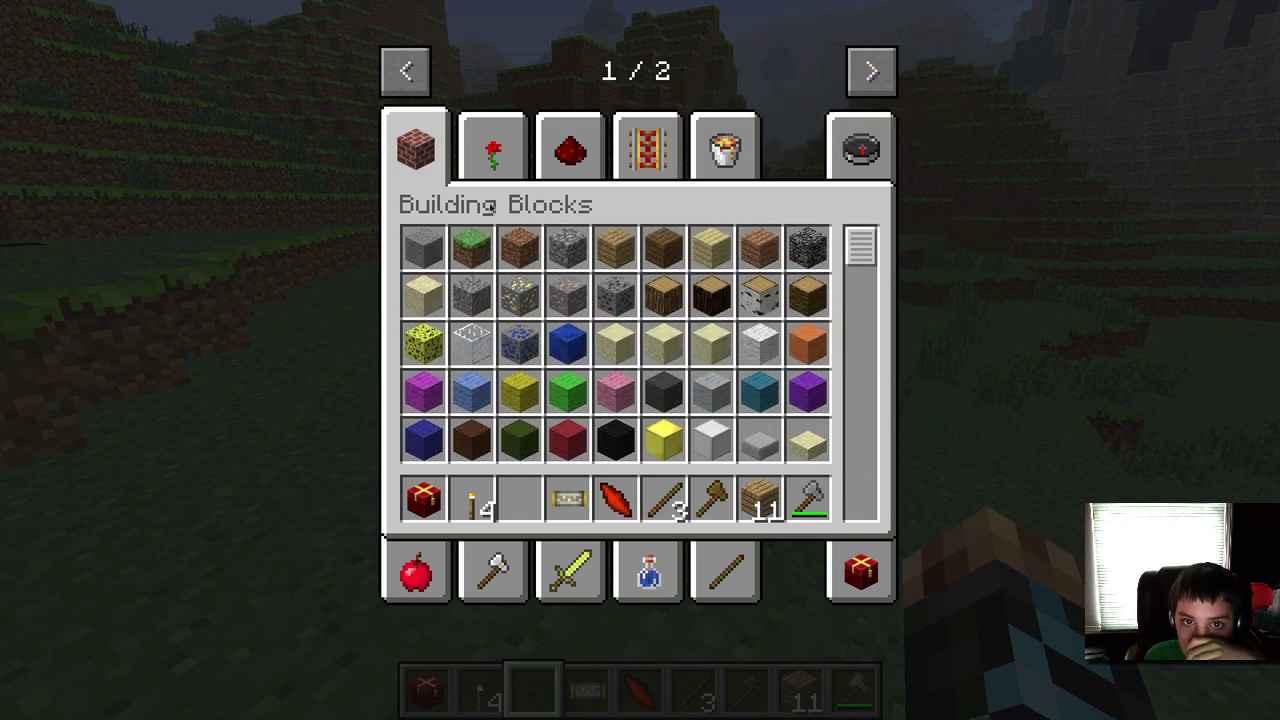
- Add a Crafting Table from the decoration blocks to the hotbar's empty third slot and place it on the grass
left_click(495, 148)
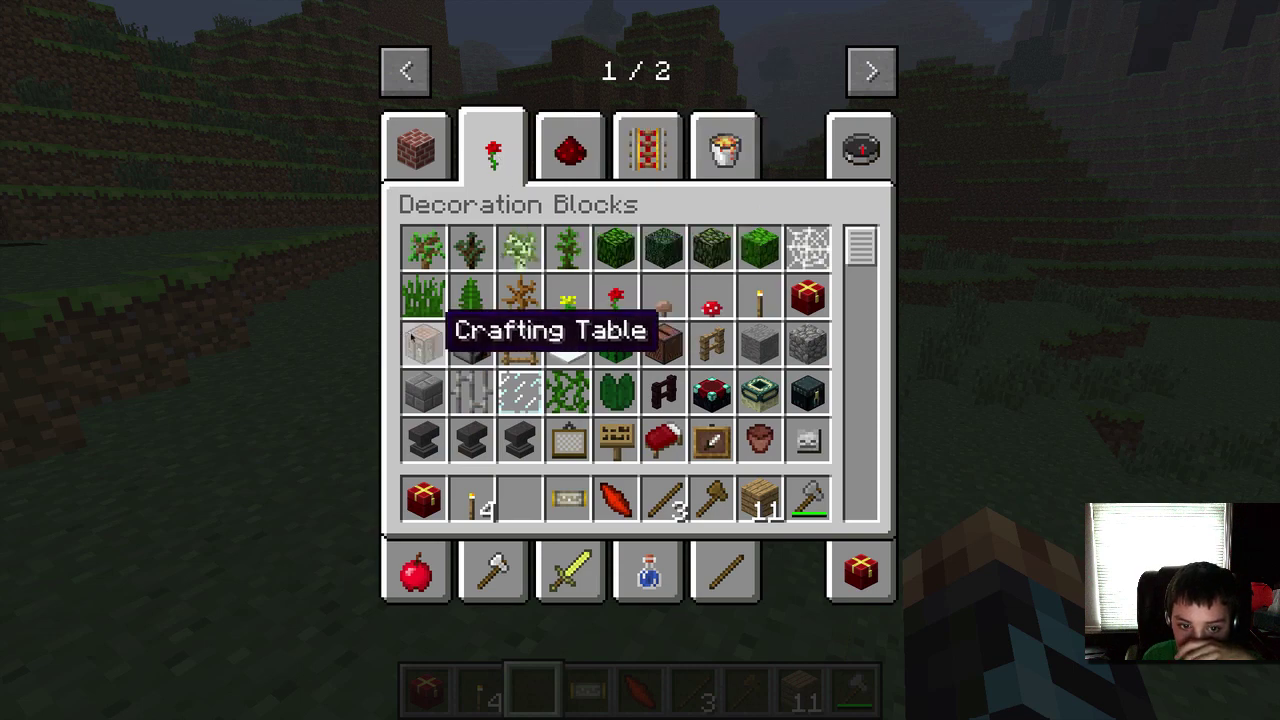
left_click(422, 344)
left_click(520, 497)
key("e")
right_click(640, 360)
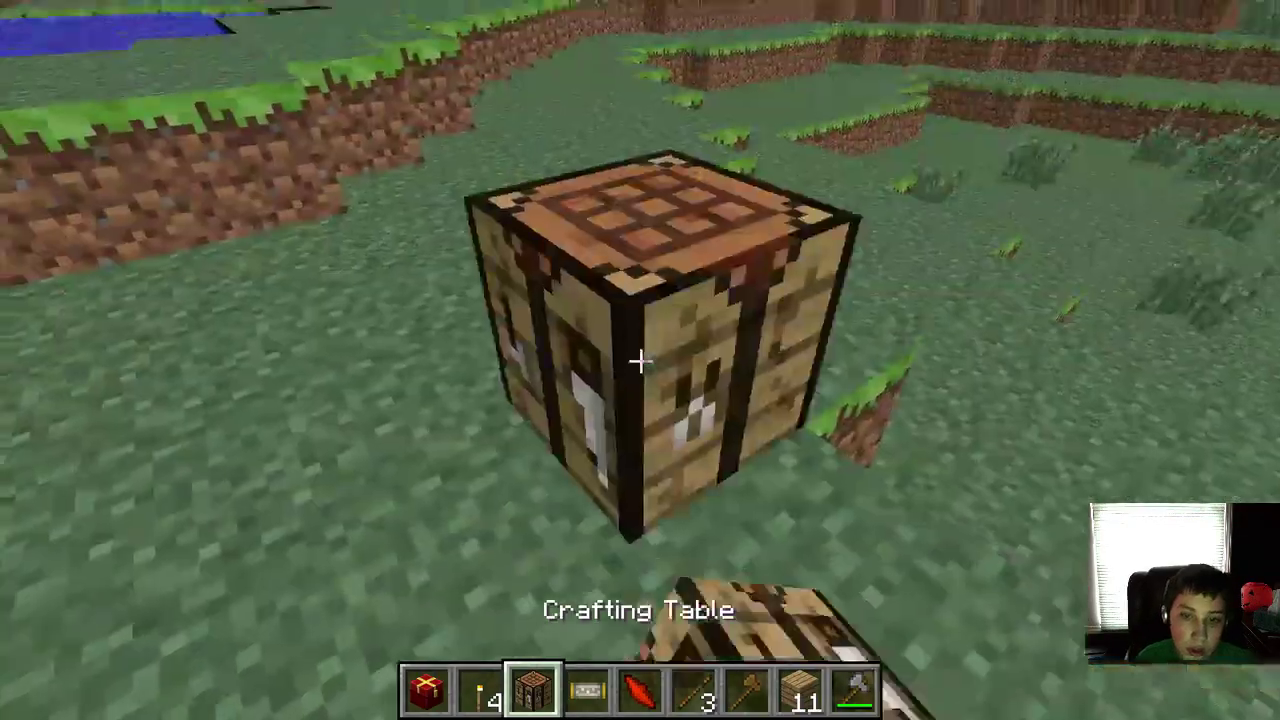
- Try crafting with a Flux Filter, a stick and a Fire Shard laid diagonally from the grid's lower-left to its upper-right slot
right_click(640, 360)
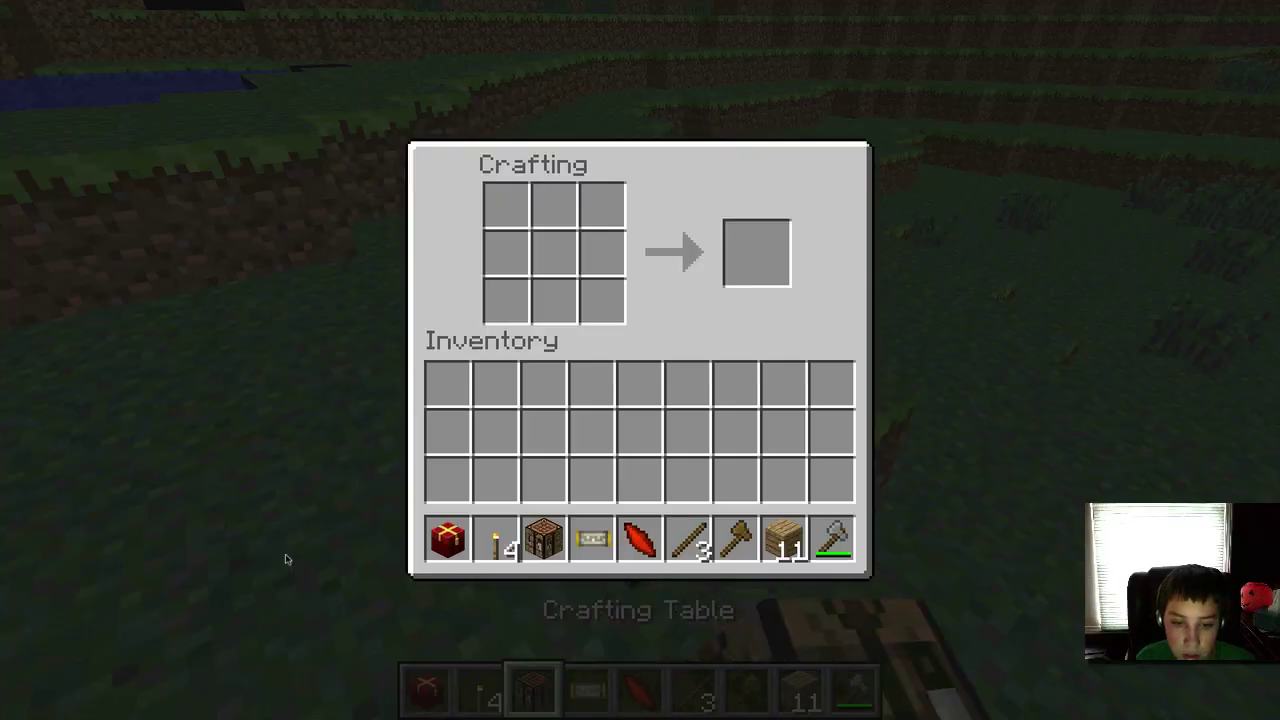
left_click(591, 531)
left_click(506, 300)
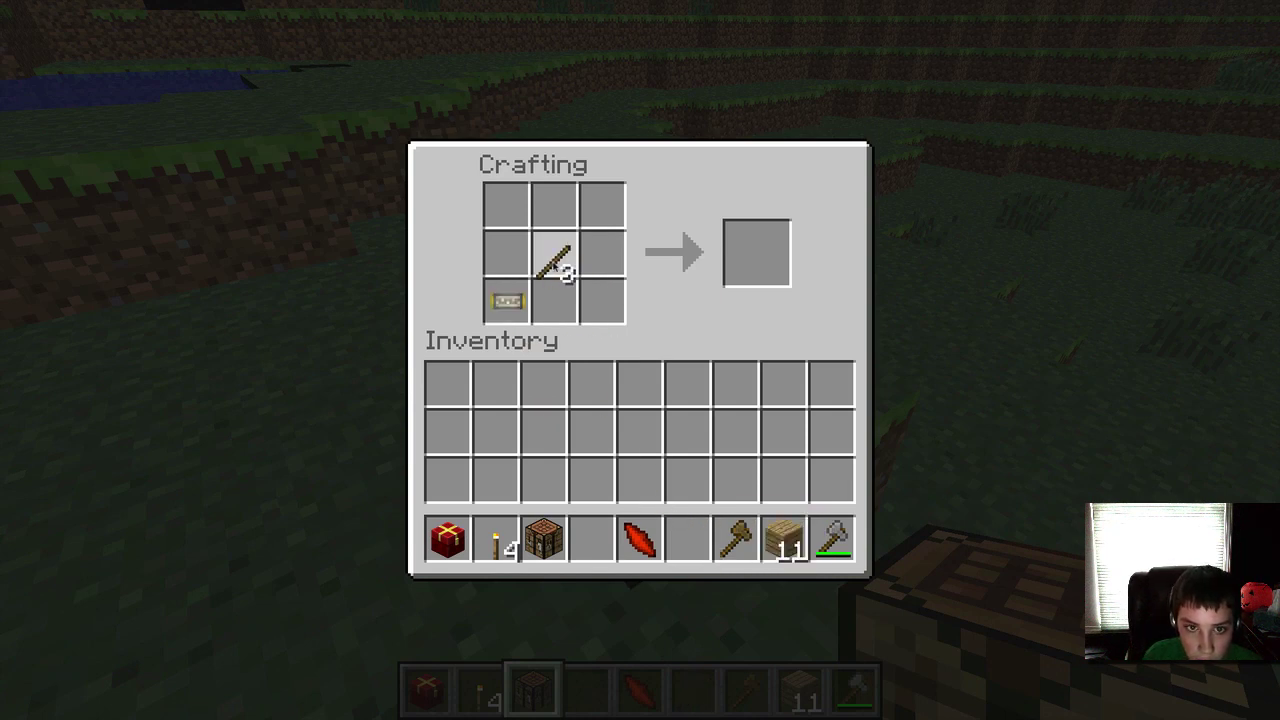
left_click(640, 540)
left_click(602, 205)
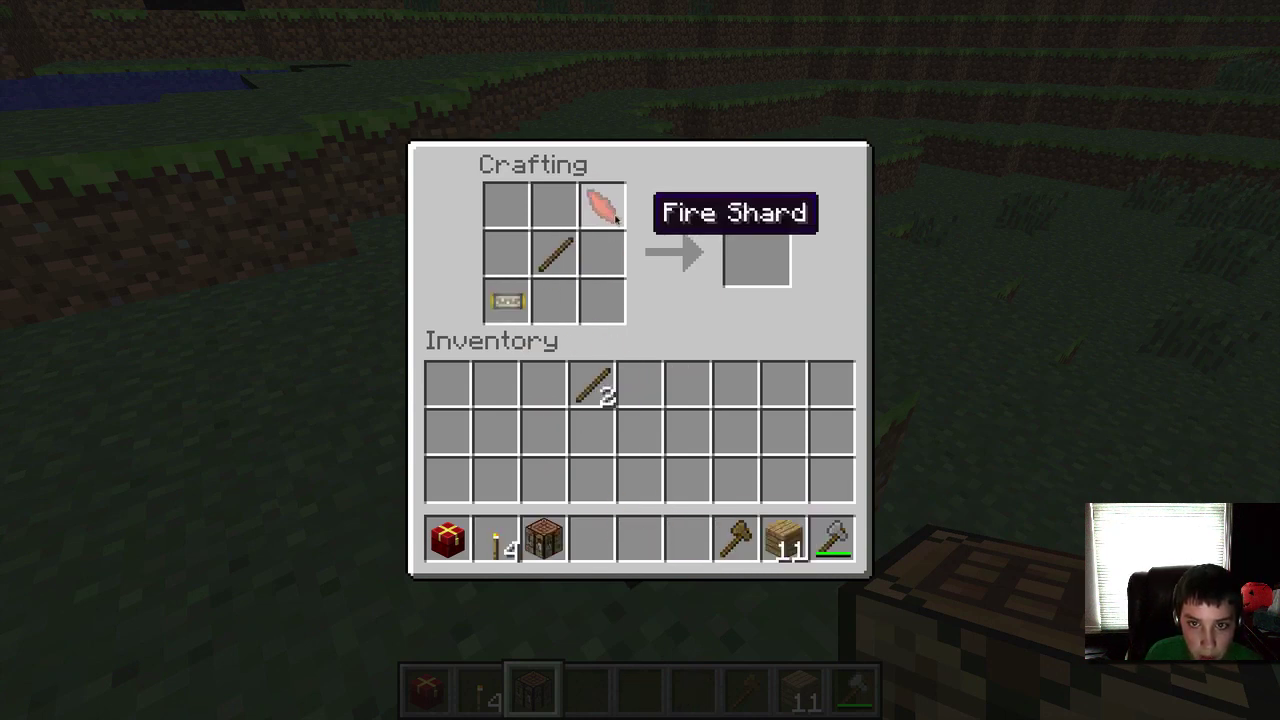
- Rearrange the crafting diagonal so a stick is in the lower-left slot and the Flux Filter in the centre
left_click(515, 300)
left_click(736, 384)
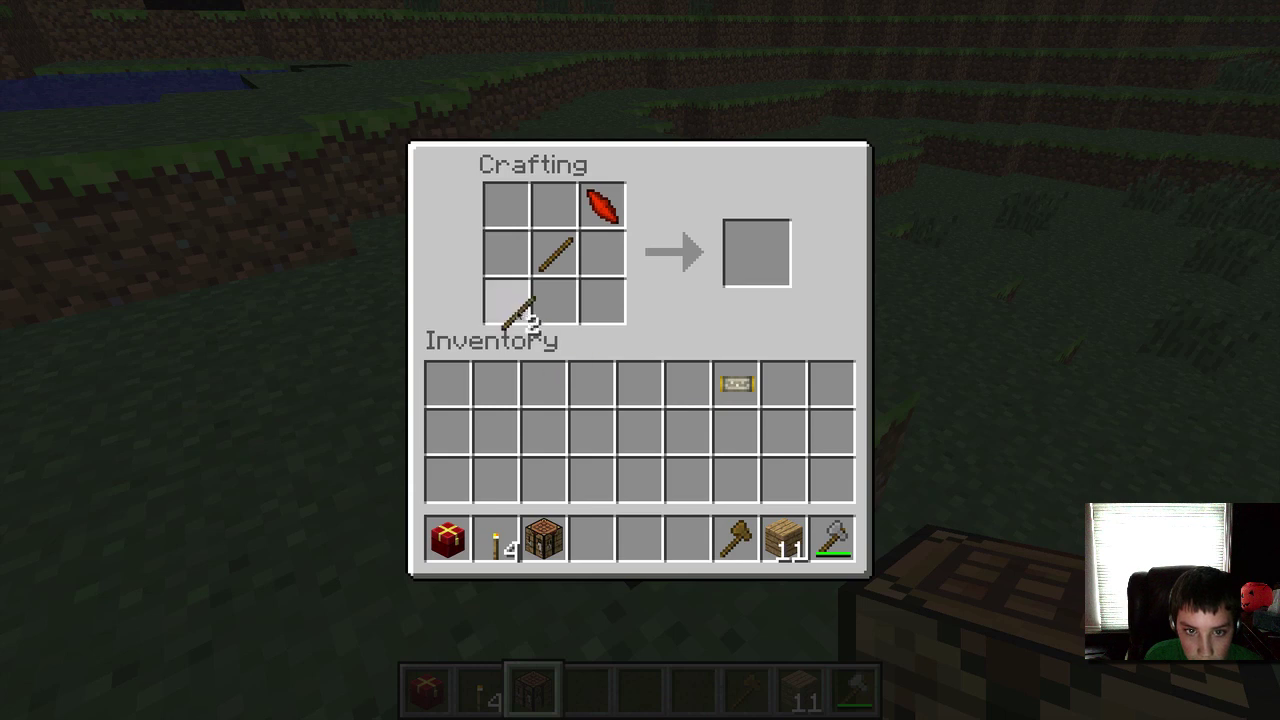
left_click(555, 253)
left_click(545, 385)
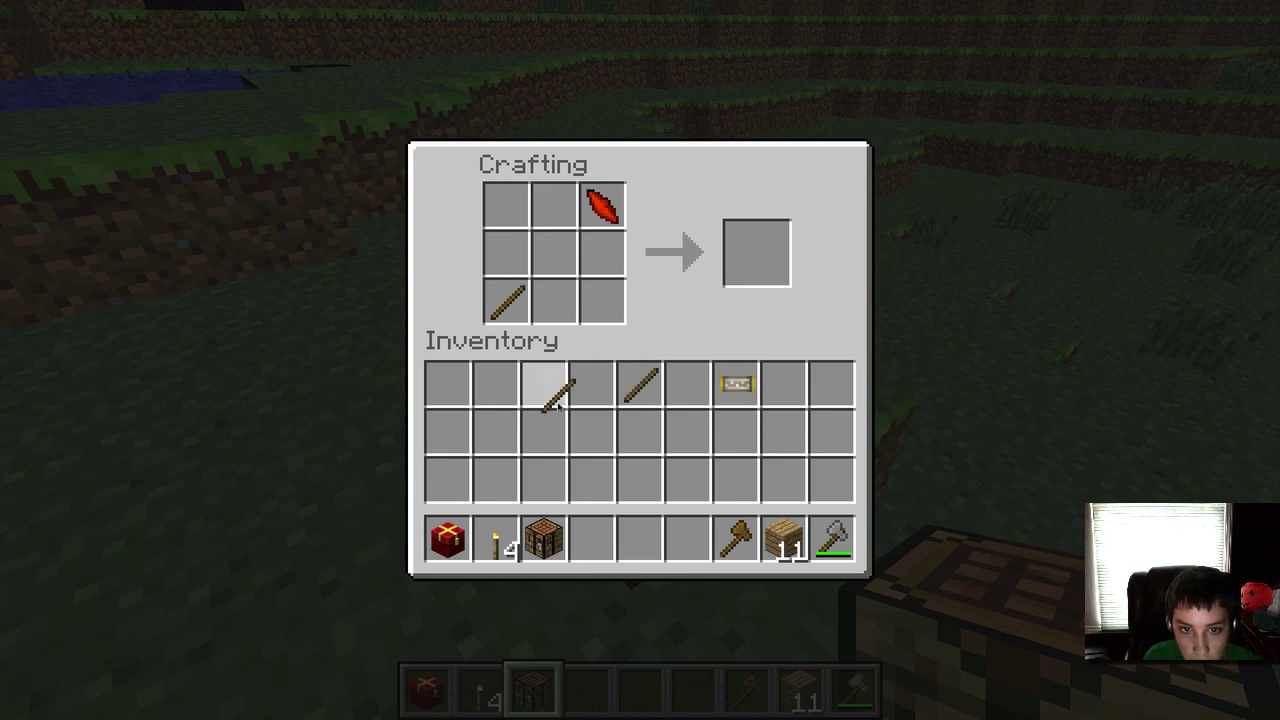
left_click(736, 384)
left_click(572, 252)
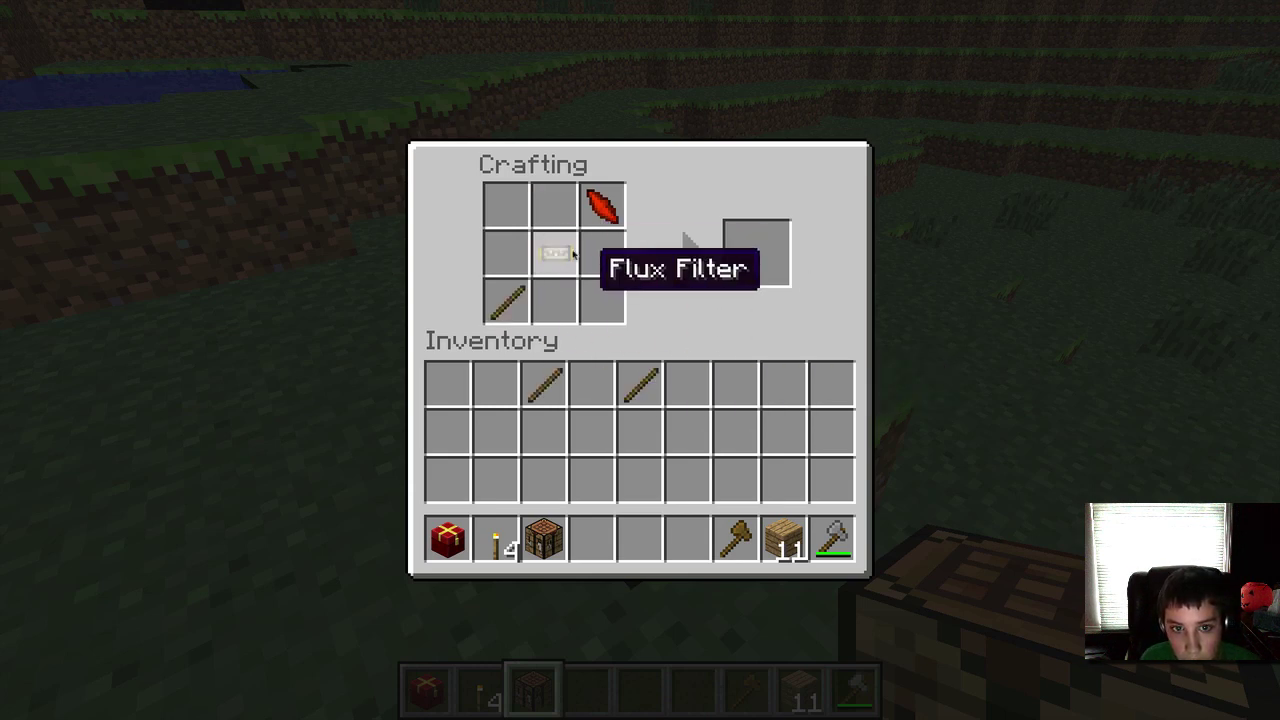
- Clear the crafting grid and stack the Fire Shard, Flux Filter and a stick from top to bottom in its middle column
left_click(555, 253)
left_click(592, 384)
left_click(602, 205)
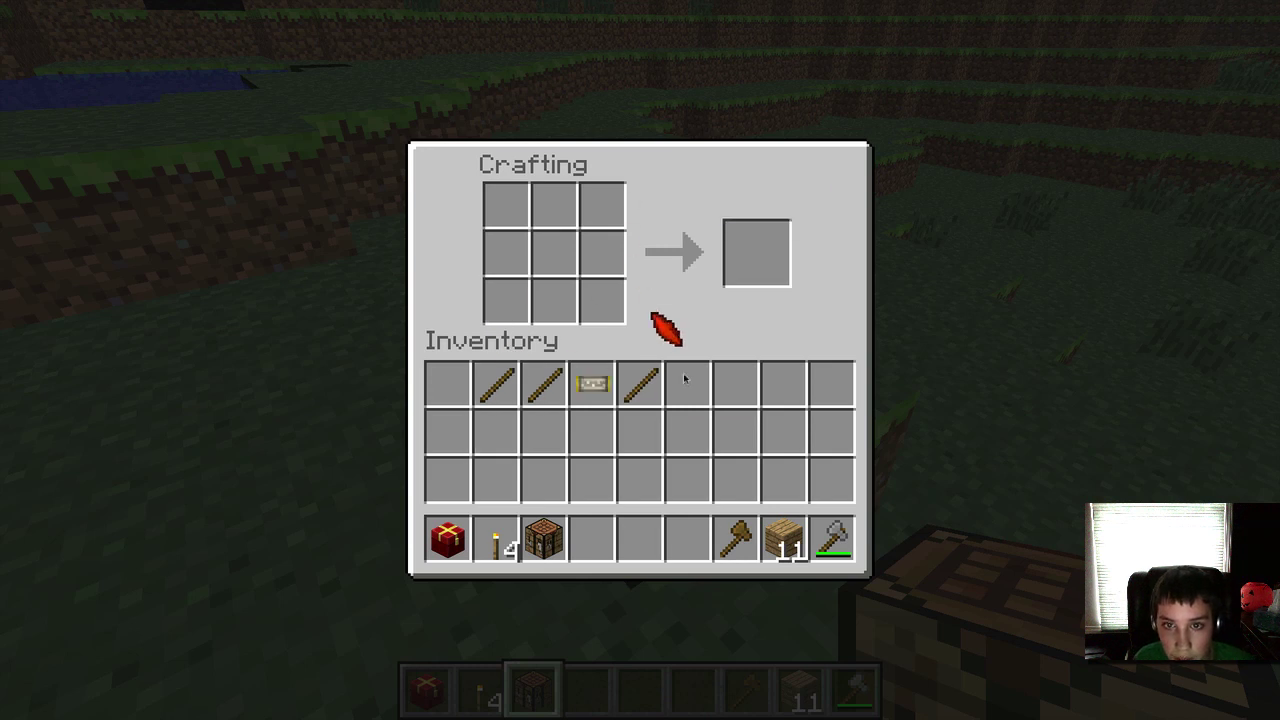
left_click(688, 384)
left_click(688, 384)
left_click(555, 205)
left_click(592, 384)
left_click(555, 253)
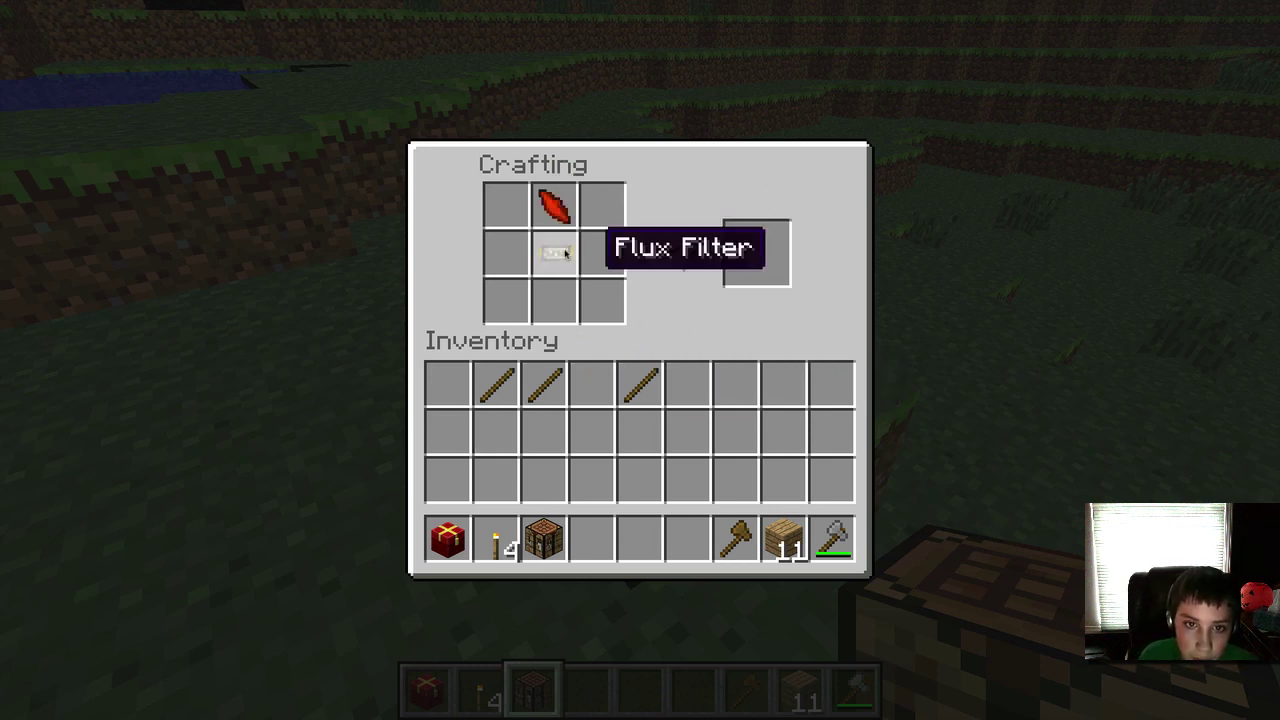
left_click(545, 385)
left_click(555, 301)
- Swap the stick and the Flux Filter in the crafting grid's middle column, and close the crafting table
left_click(557, 262)
left_click(555, 301)
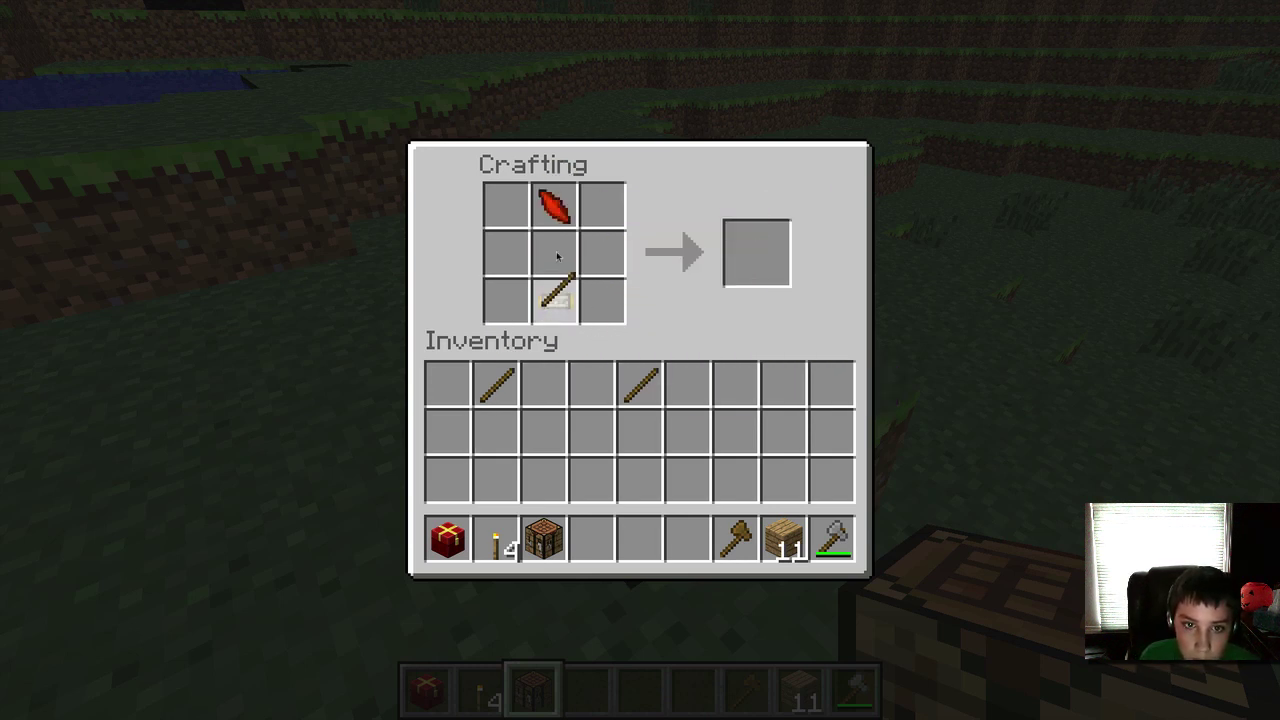
left_click(555, 253)
key("Escape")
- Save and quit the world to the title screen, and quit the game
key("Escape")
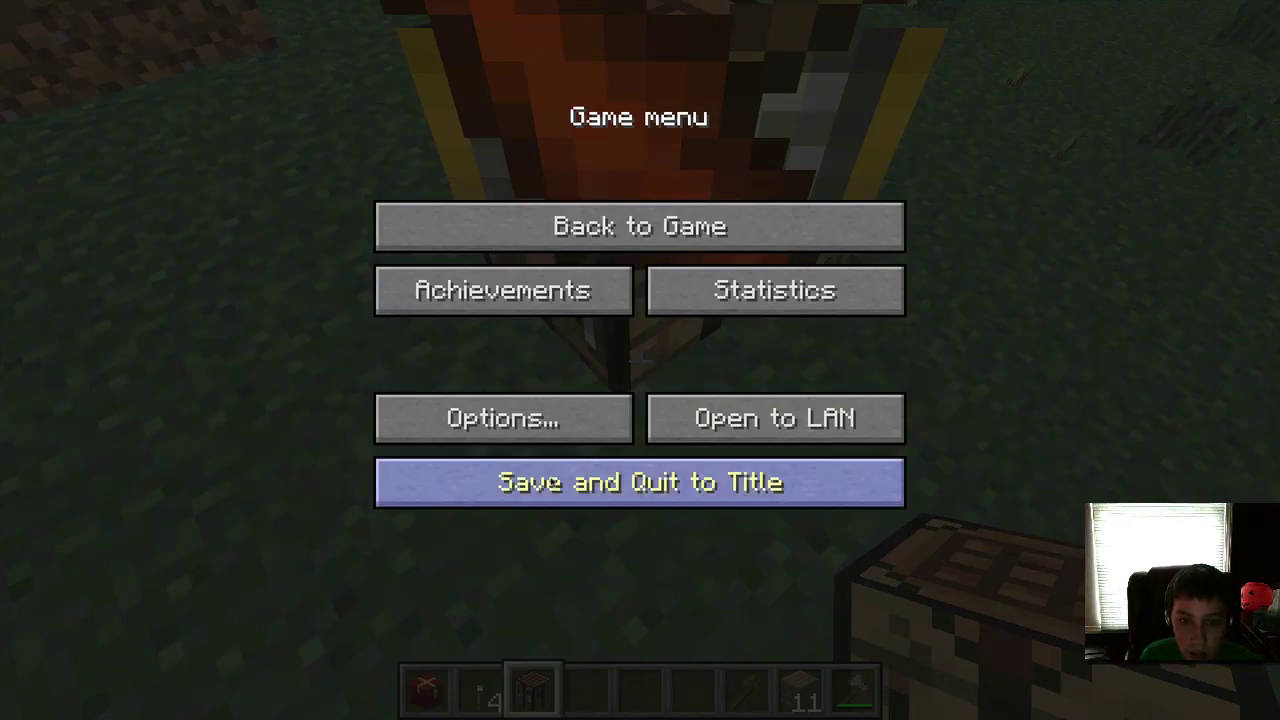
left_click(562, 479)
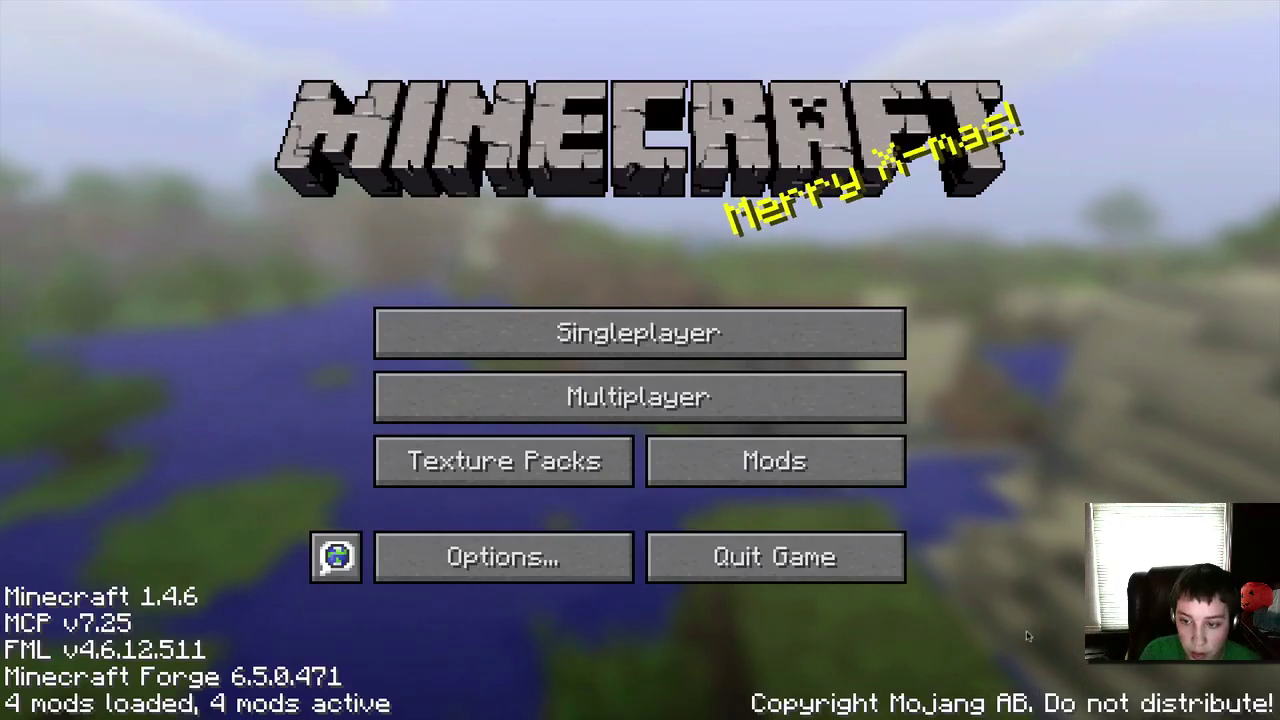
left_click(800, 560)
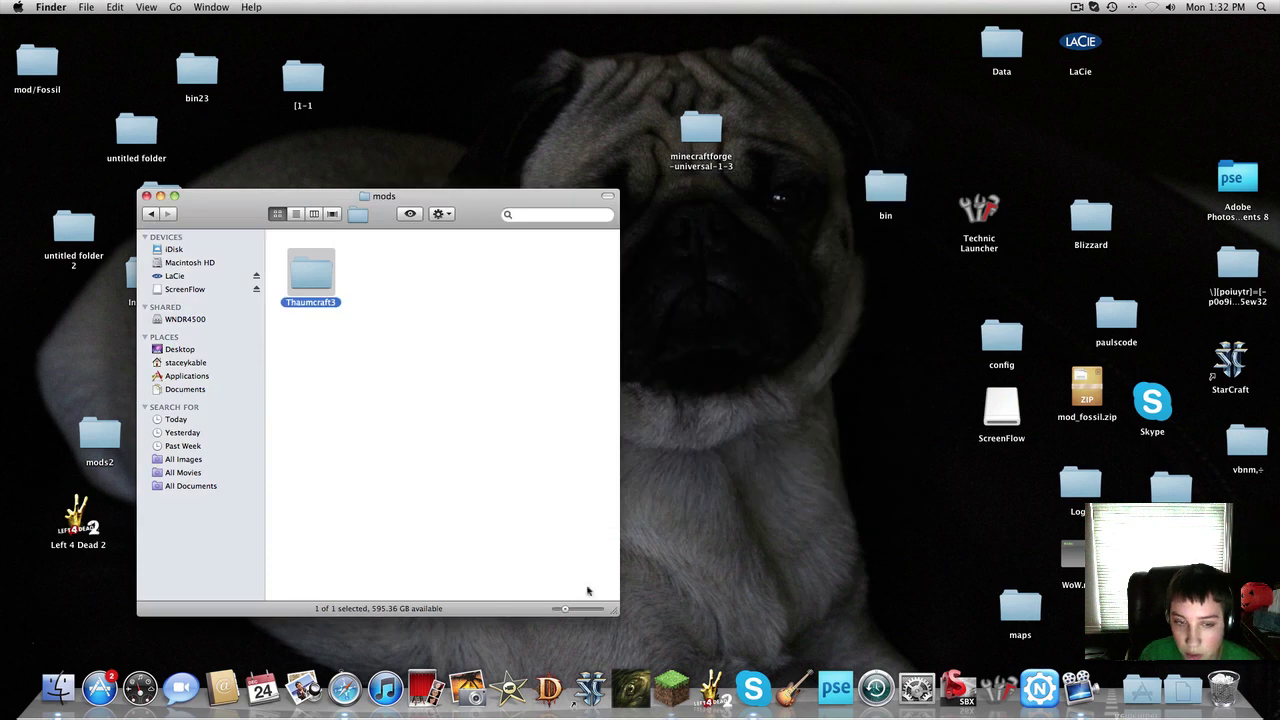
- Close the mods folder window and switch to Safari
left_click(146, 196)
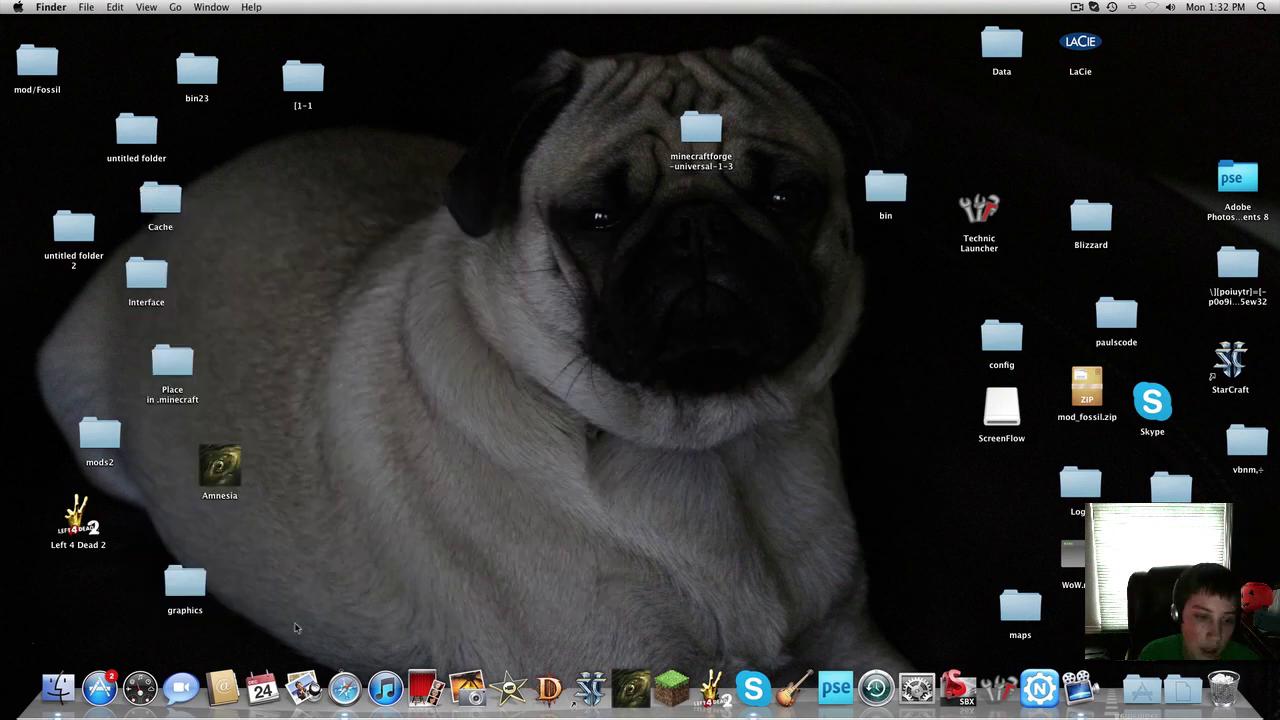
left_click(344, 688)
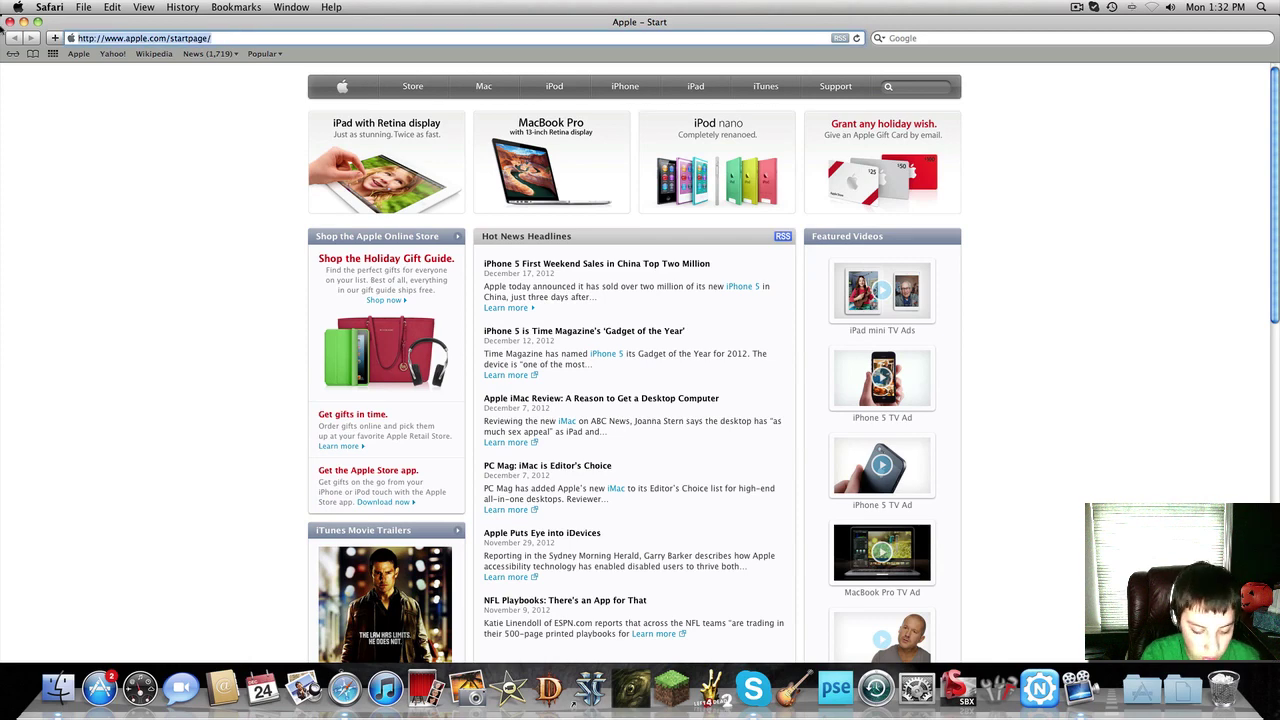
type("tha")
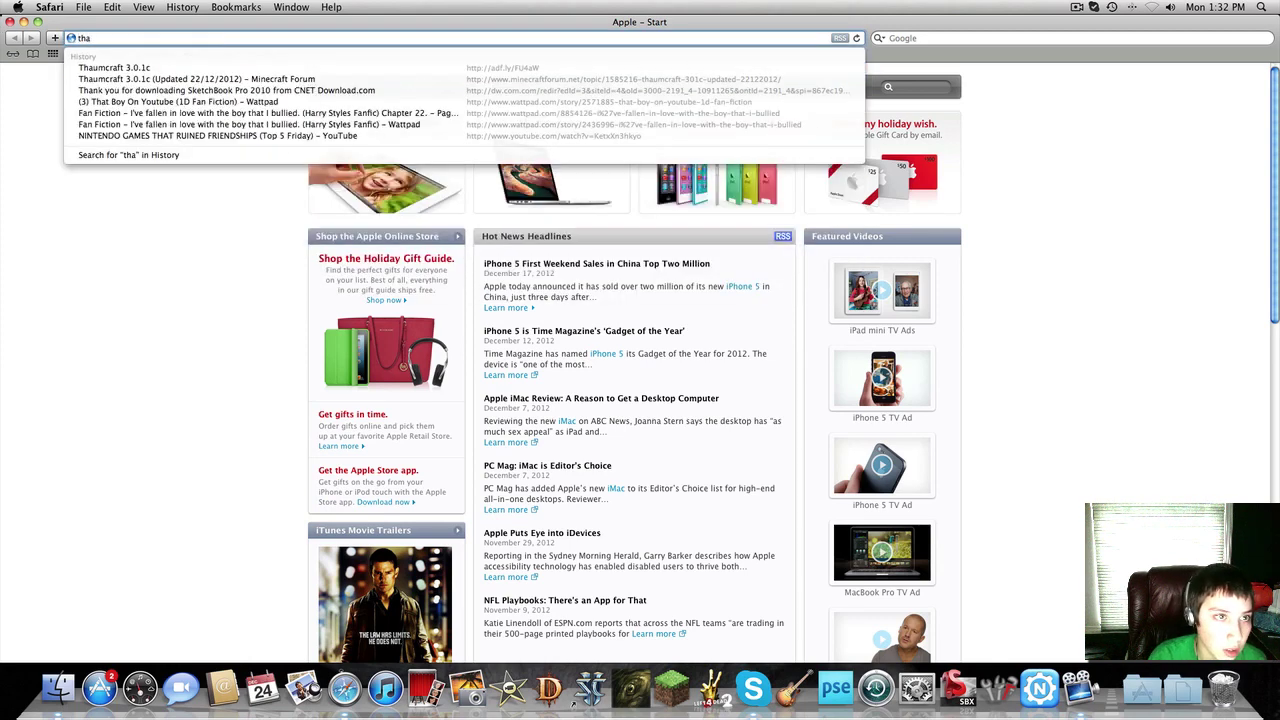
left_click(120, 68)
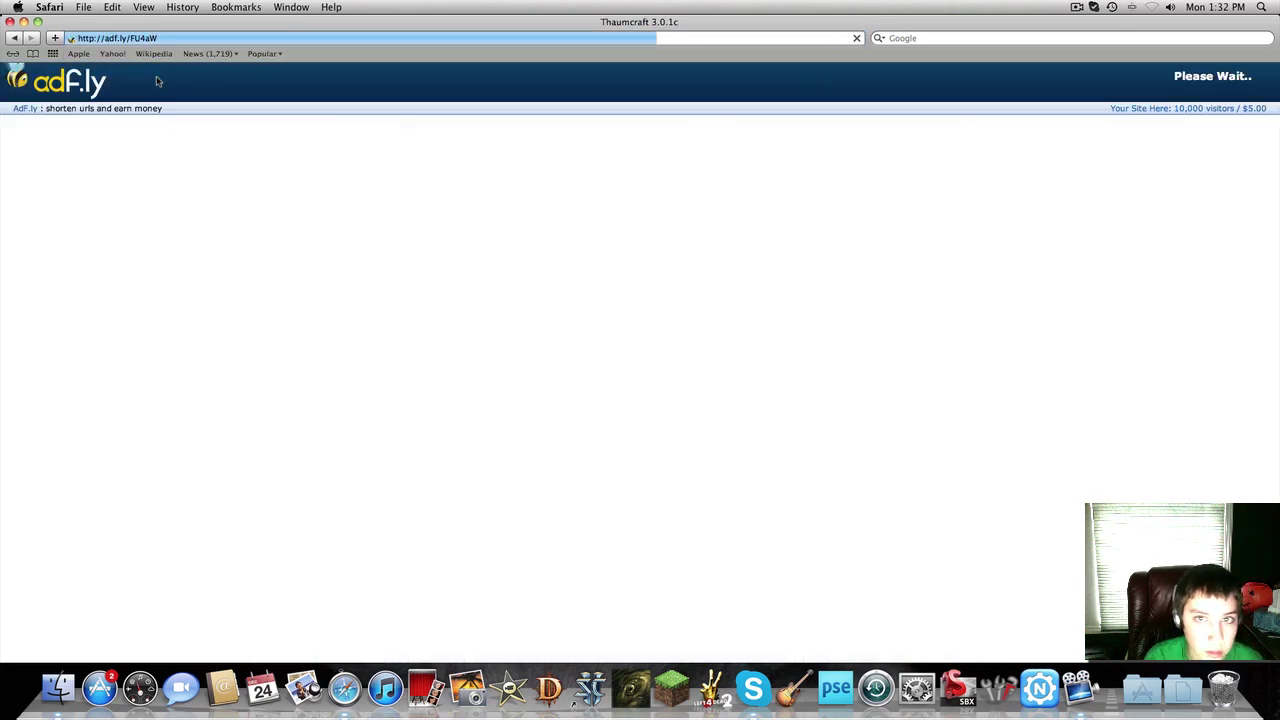
key("super+bracketleft")
- Open the Minecraft Forum topic "Thaumcraft 3.0.1c (Updated 22/12/2012)" from the address suggestions for "th"
key("super+l")
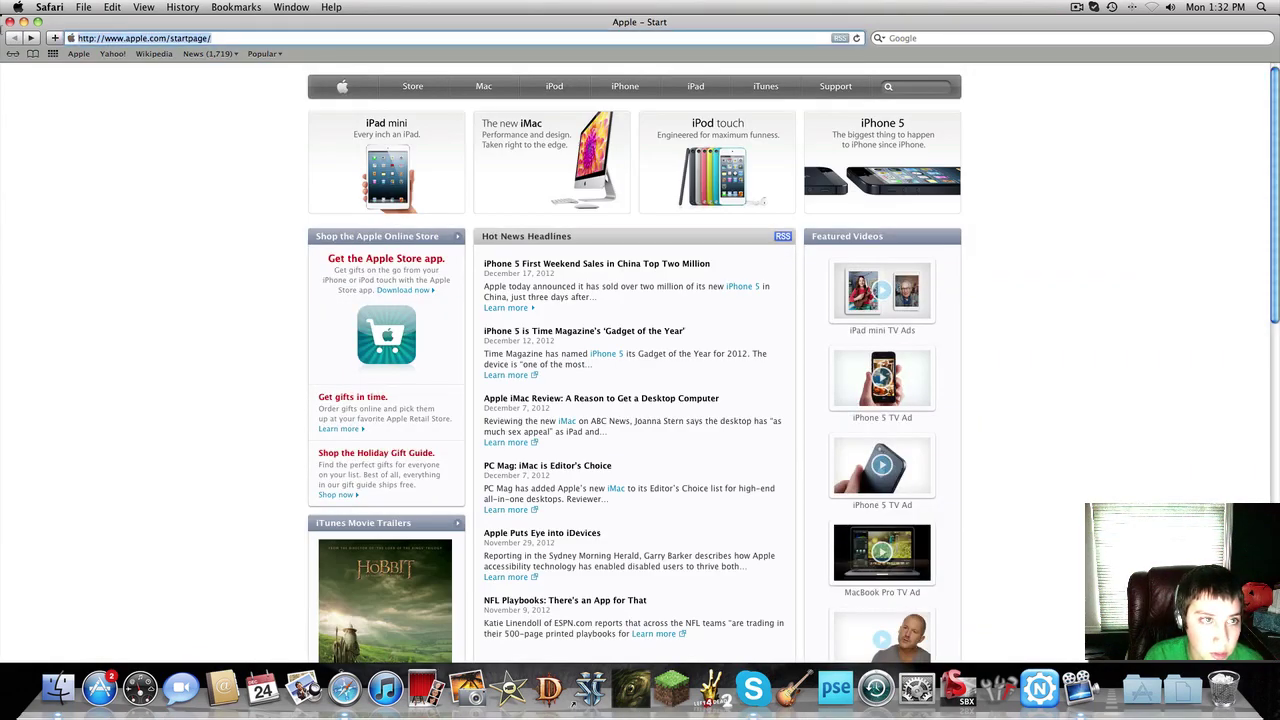
type("th")
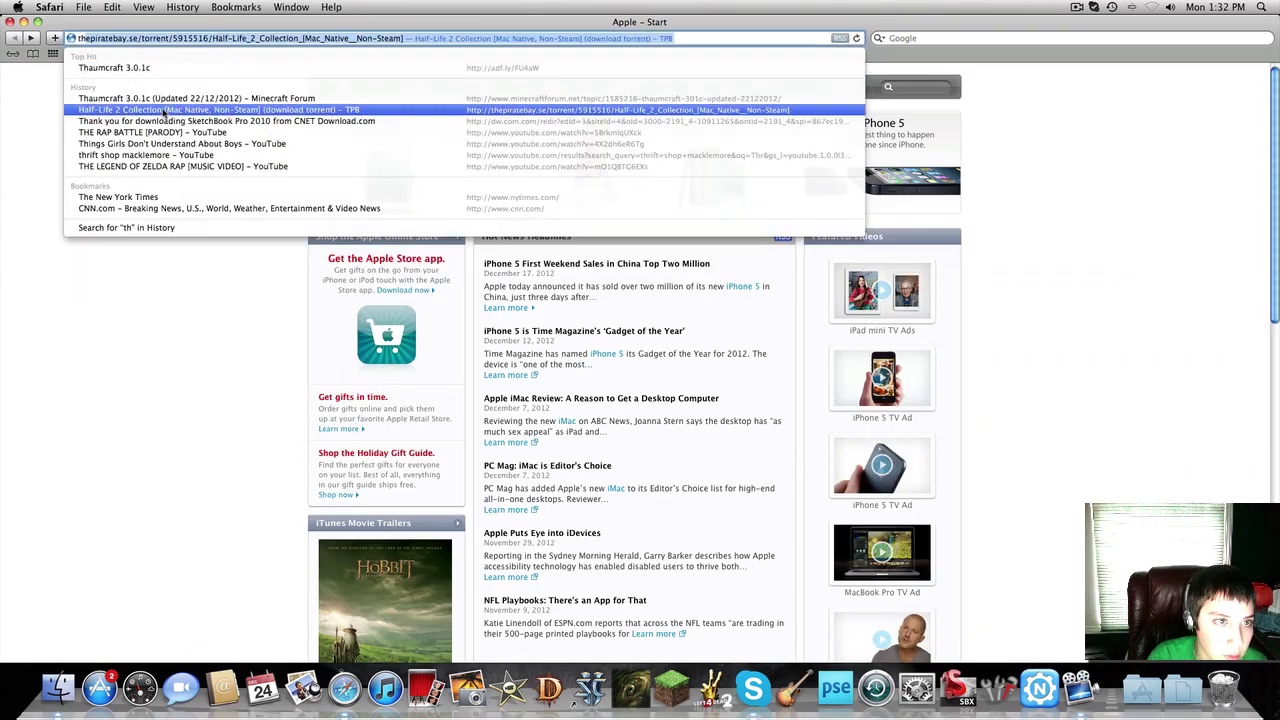
left_click(155, 103)
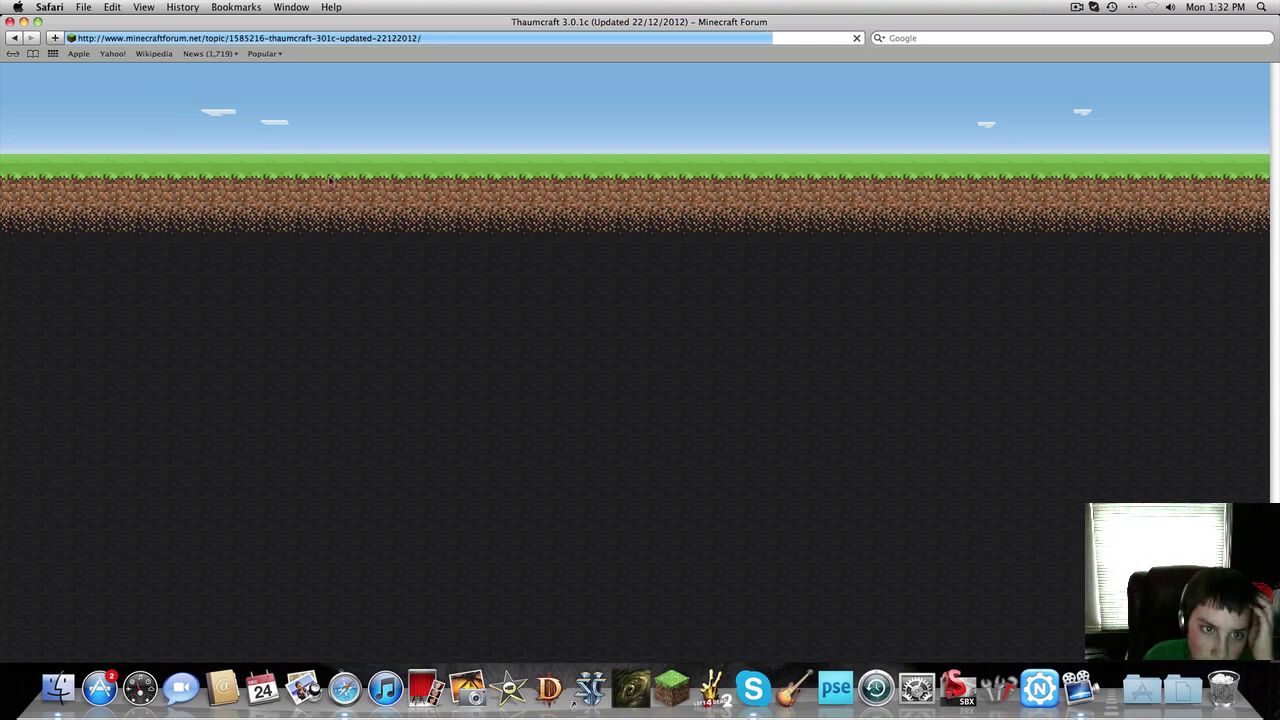
- Review the Thaumcraft topic's wand crafting recipe and download section, and close the browser window
scroll(503, 259, "down", 15)
scroll(503, 259, "up", 8)
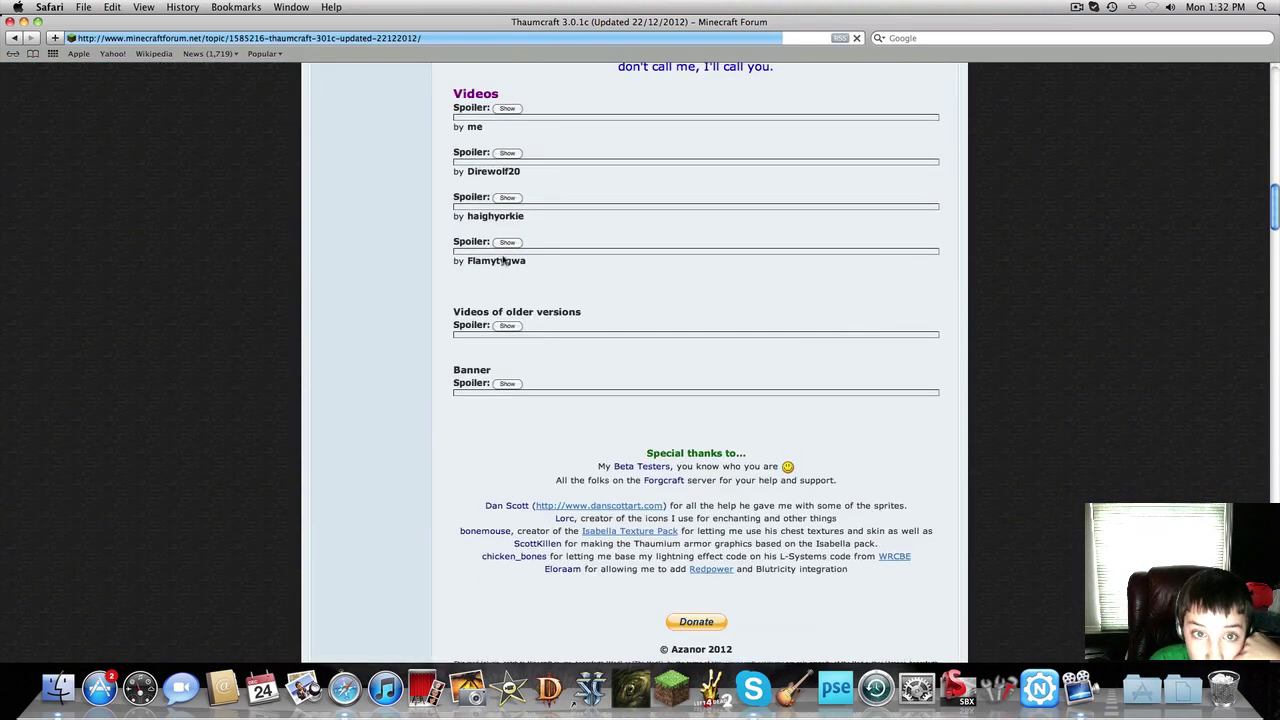
scroll(503, 259, "up", 9)
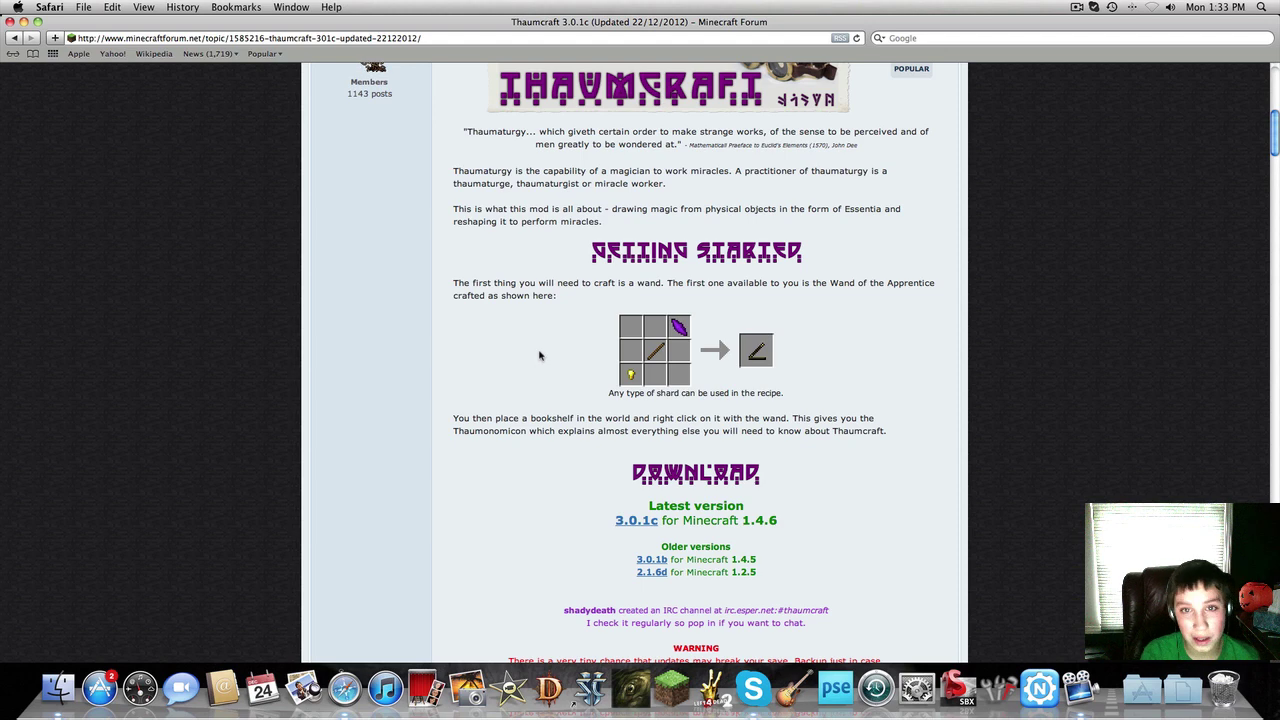
scroll(539, 355, "up", 10)
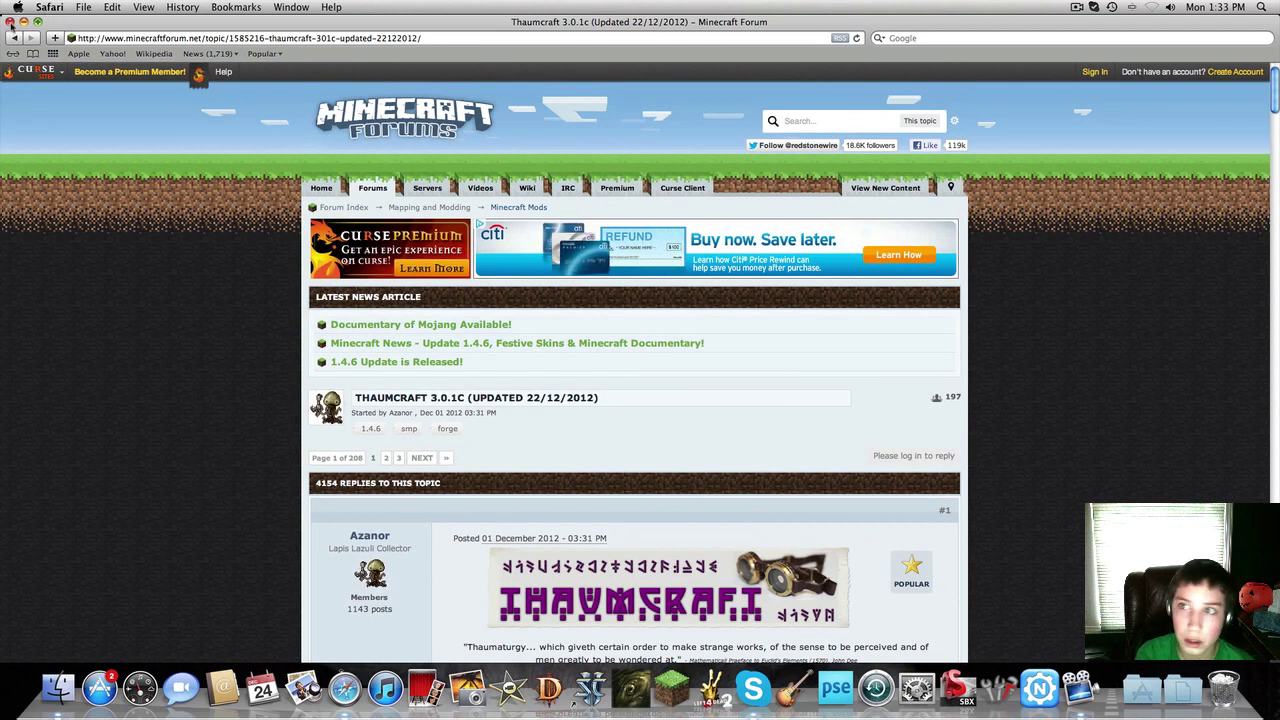
left_click(10, 21)
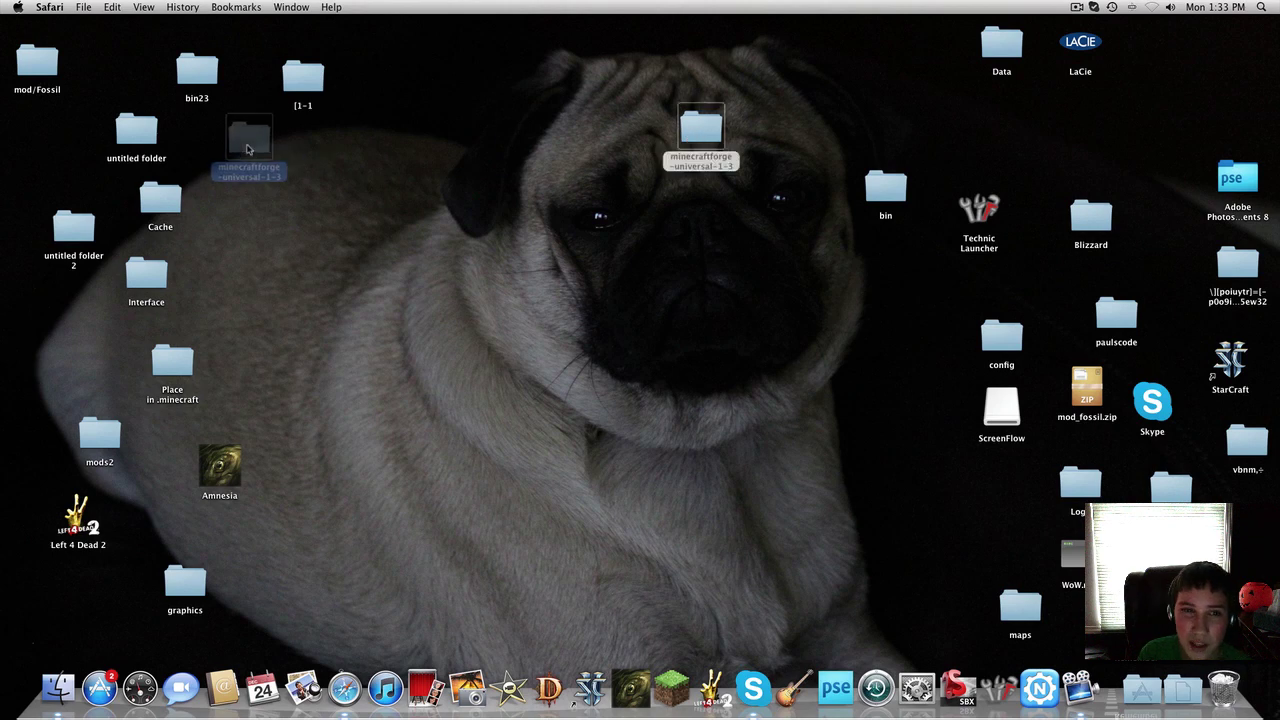
- Move the minecraftforge-universal-1-3 folder to the desktop area below the bin23 and [1-1 folders, and open the screen recorder's options
left_click_drag(248, 148, 262, 166)
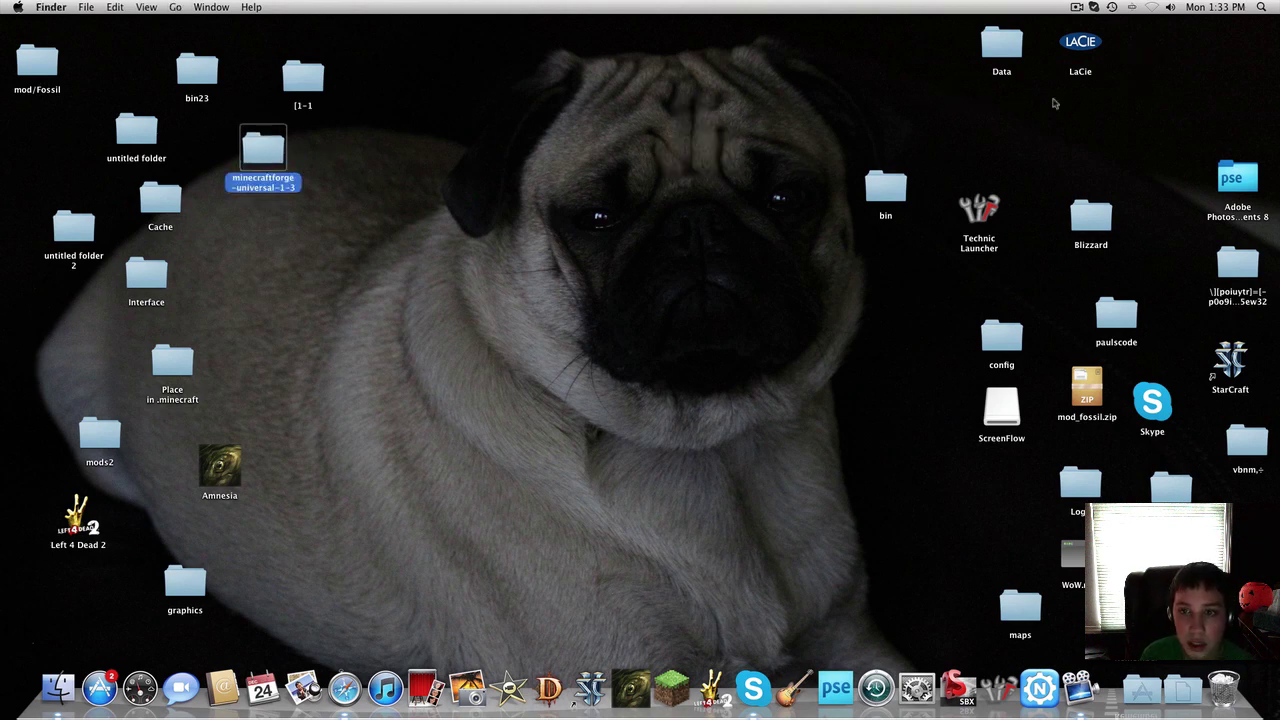
left_click_drag(456, 35, 680, 118)
left_click(1075, 8)
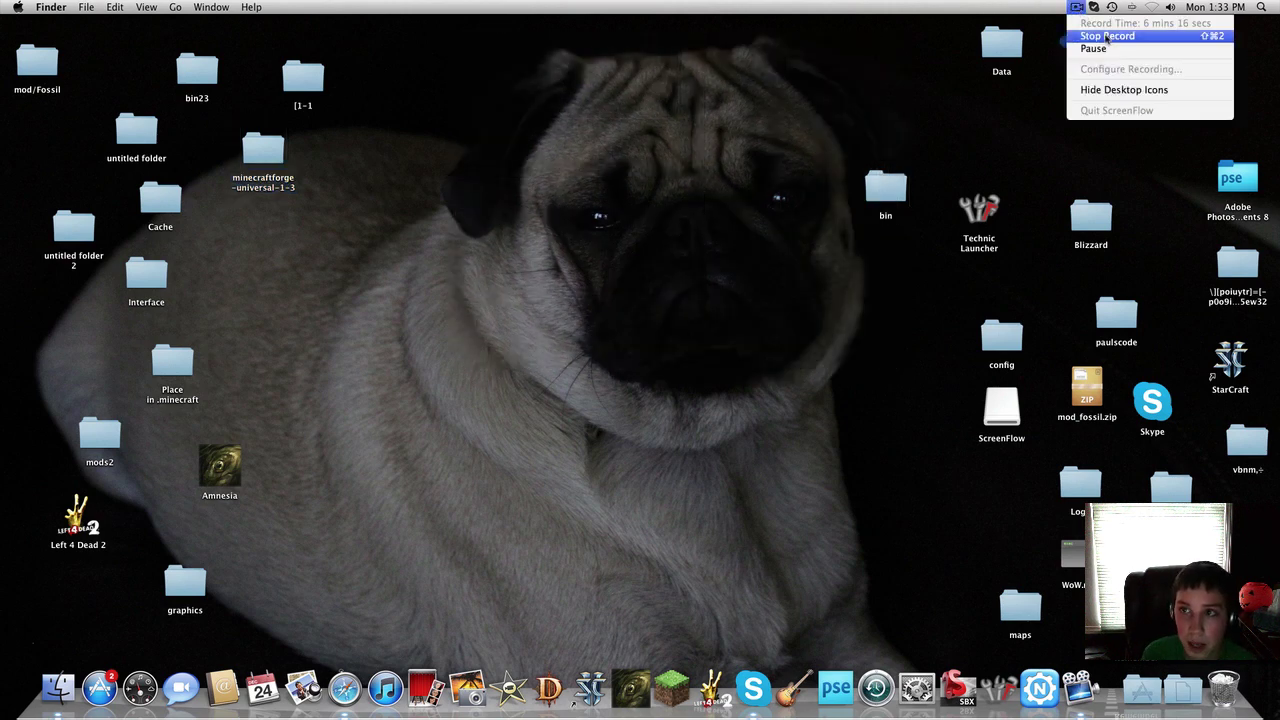